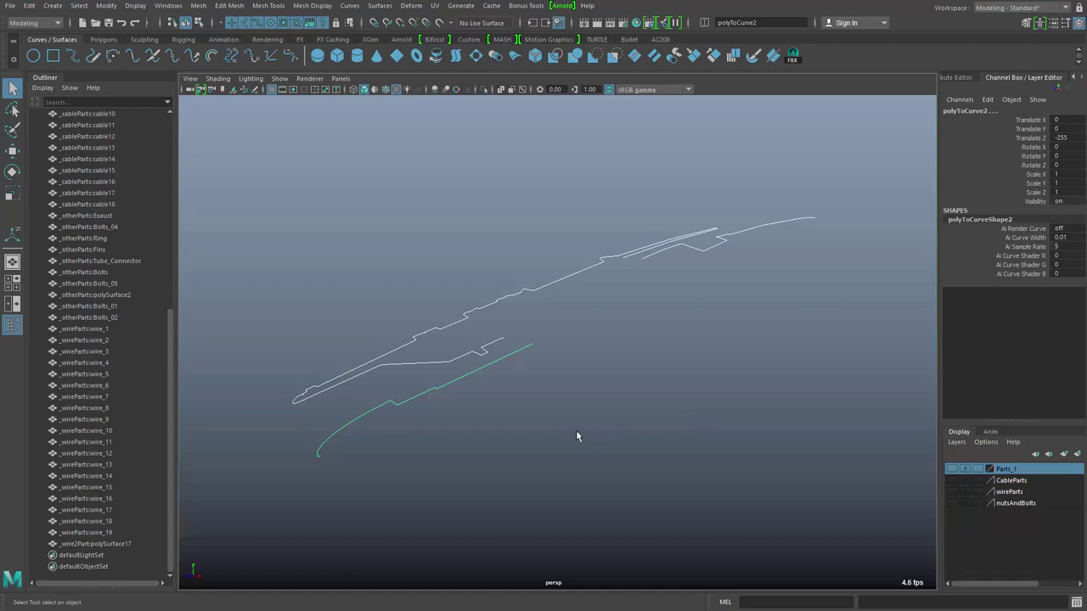
Step: Revolve the engine profile curves about the Z axis as polygons, using 18 segments and control points tessellation
alt+drag(577, 436, 531, 427)
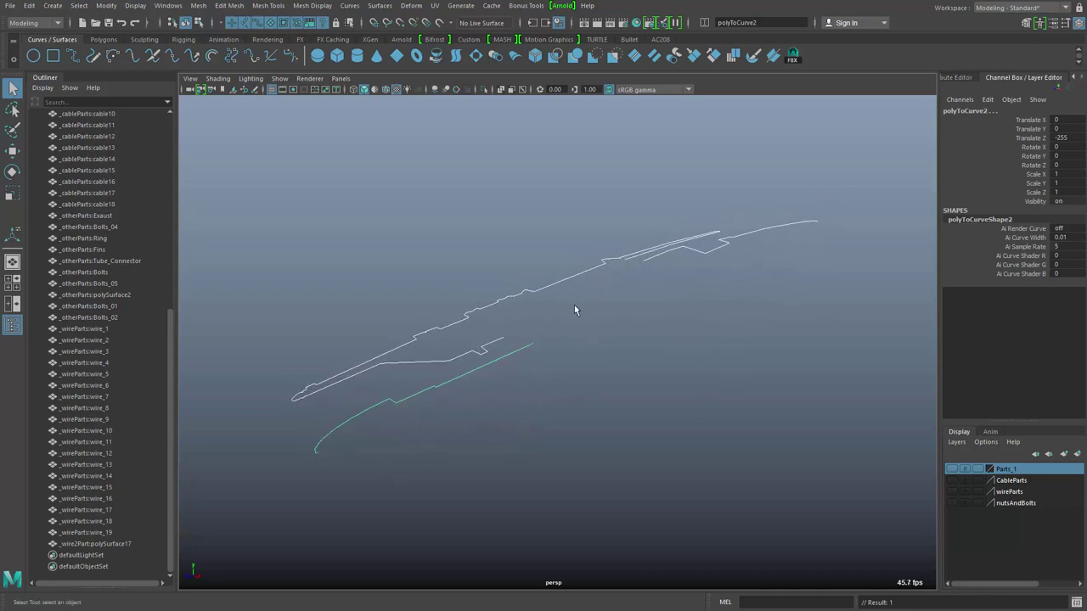
drag(489, 250, 654, 369)
double_click(435, 56)
drag(371, 111, 378, 125)
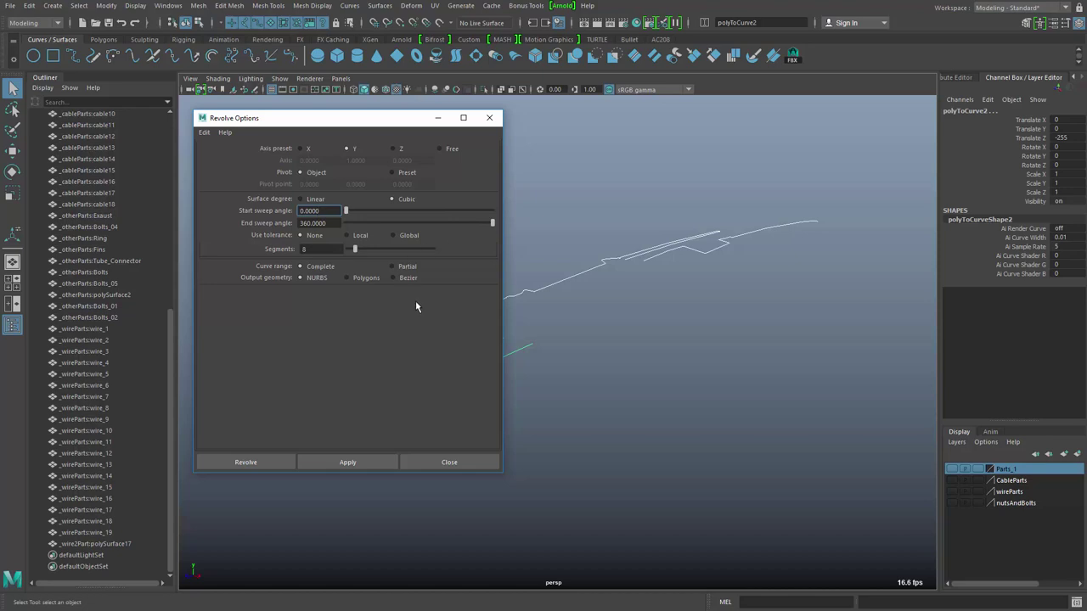
click(347, 278)
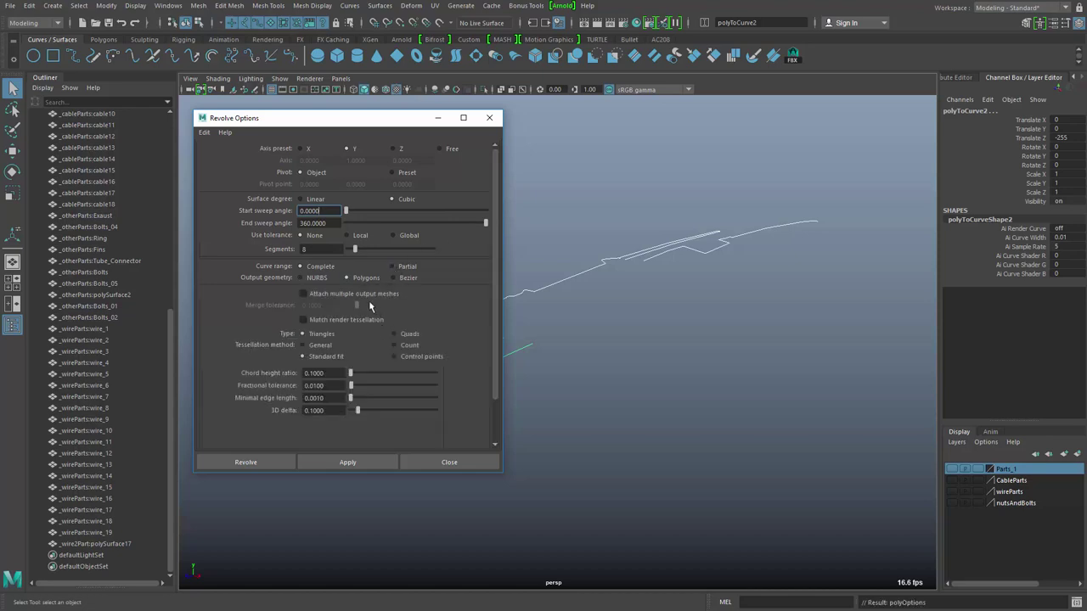
click(396, 357)
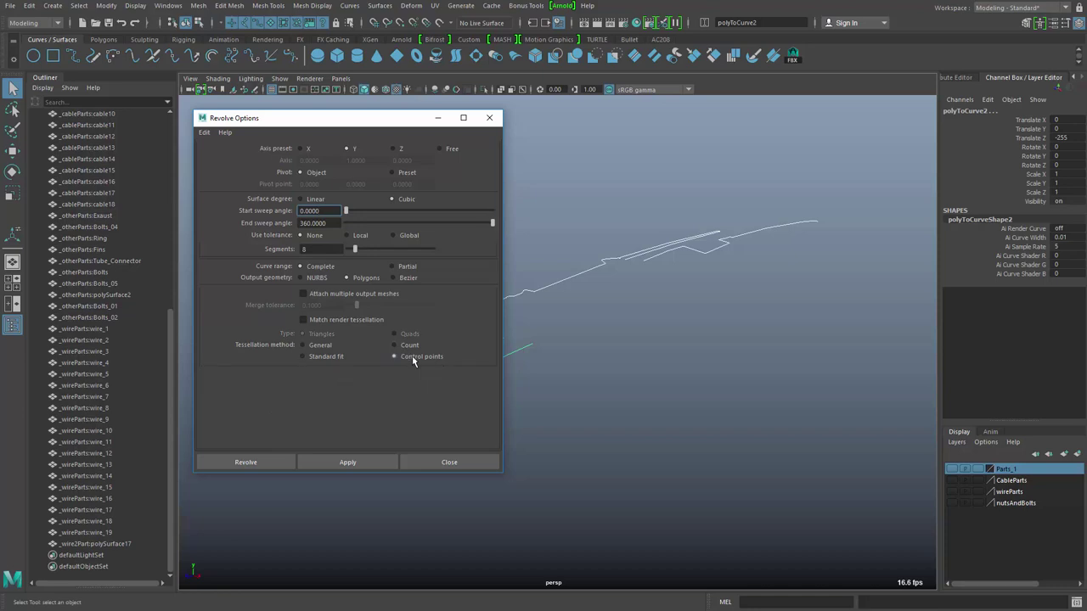
click(304, 251)
click(396, 150)
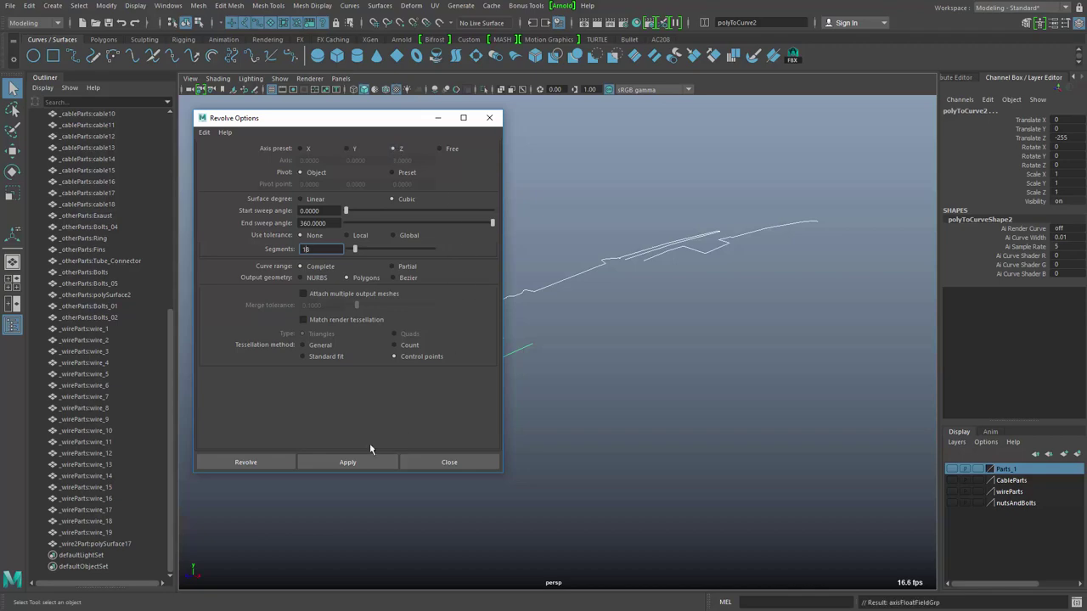
click(258, 465)
Step: Extract the wide face ring behind the front lip of the revolved outer shell as a separate mesh
alt+drag(529, 447, 469, 375)
click(466, 424)
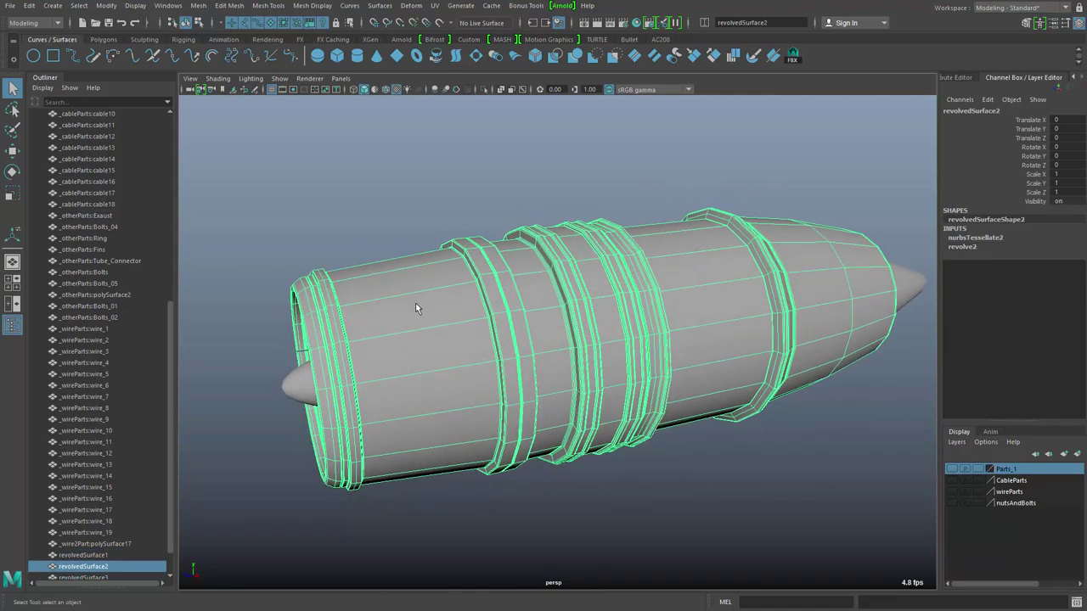
key(1)
alt+middle_drag(446, 380, 453, 378)
right_drag(453, 364, 456, 423)
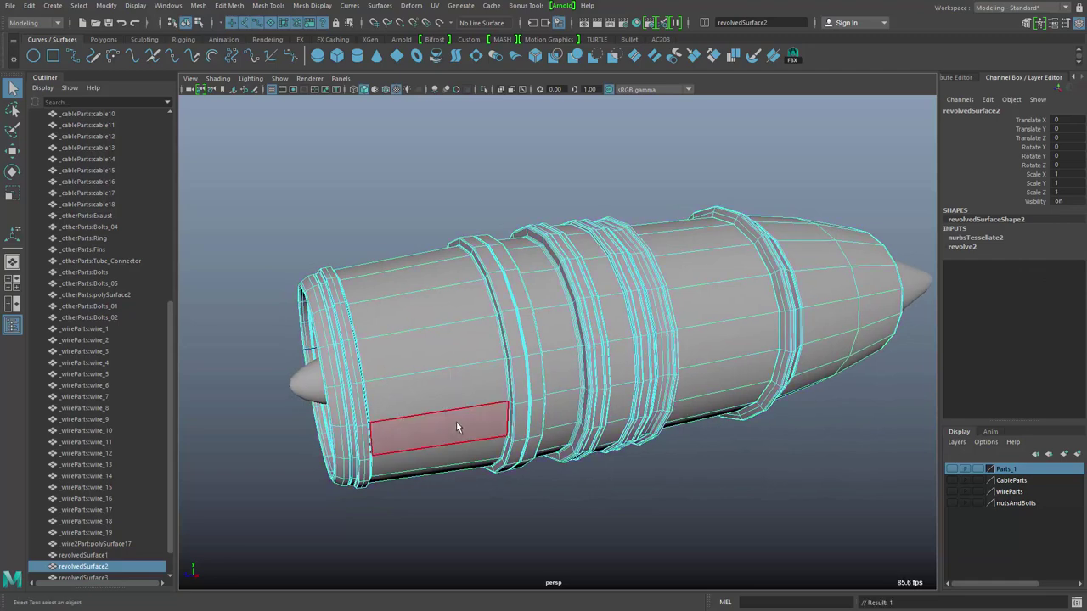
click(443, 398)
shift+double_click(436, 358)
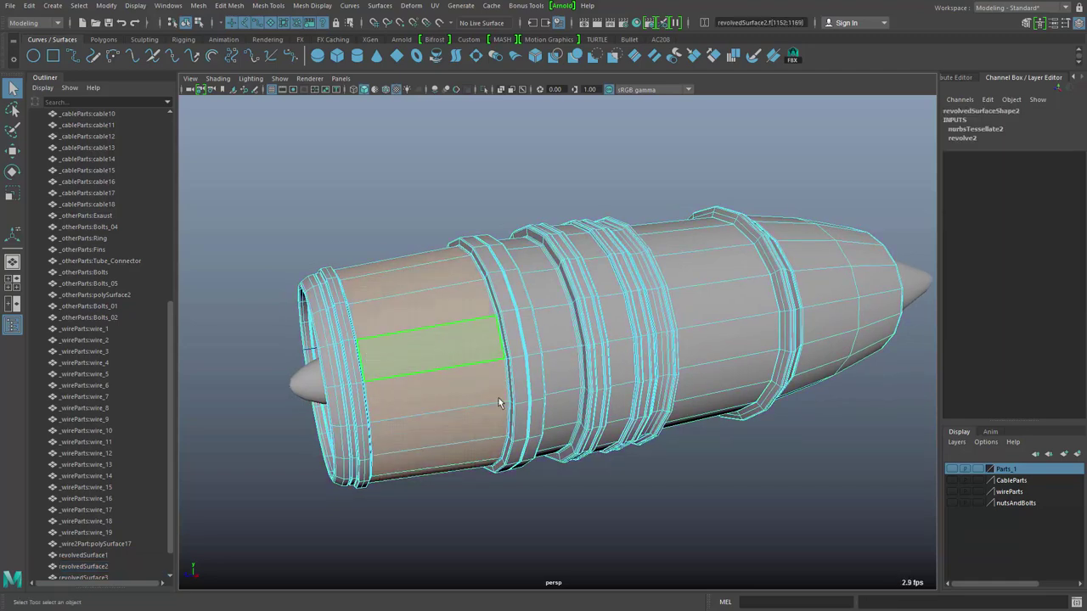
alt+middle_drag(461, 435, 494, 427)
alt+drag(493, 427, 515, 431)
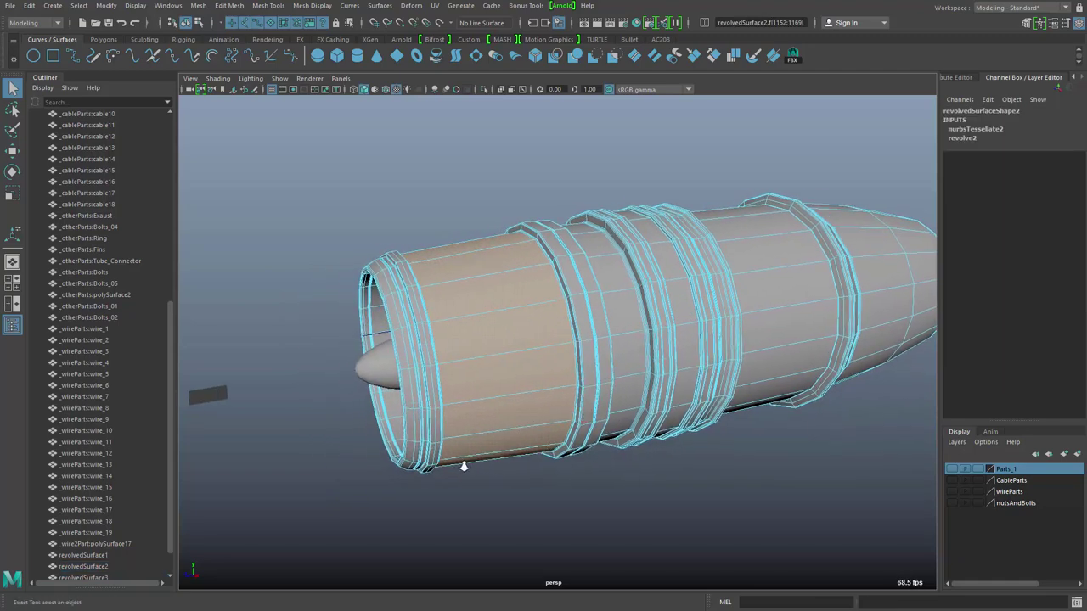
alt+drag(464, 466, 534, 467)
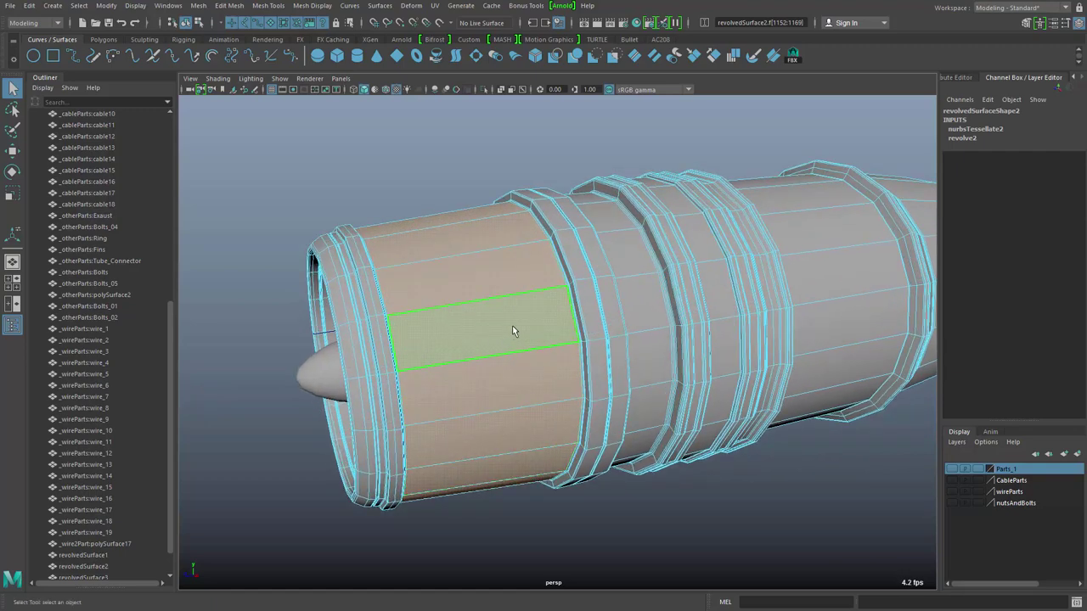
shift+right_drag(498, 313, 498, 485)
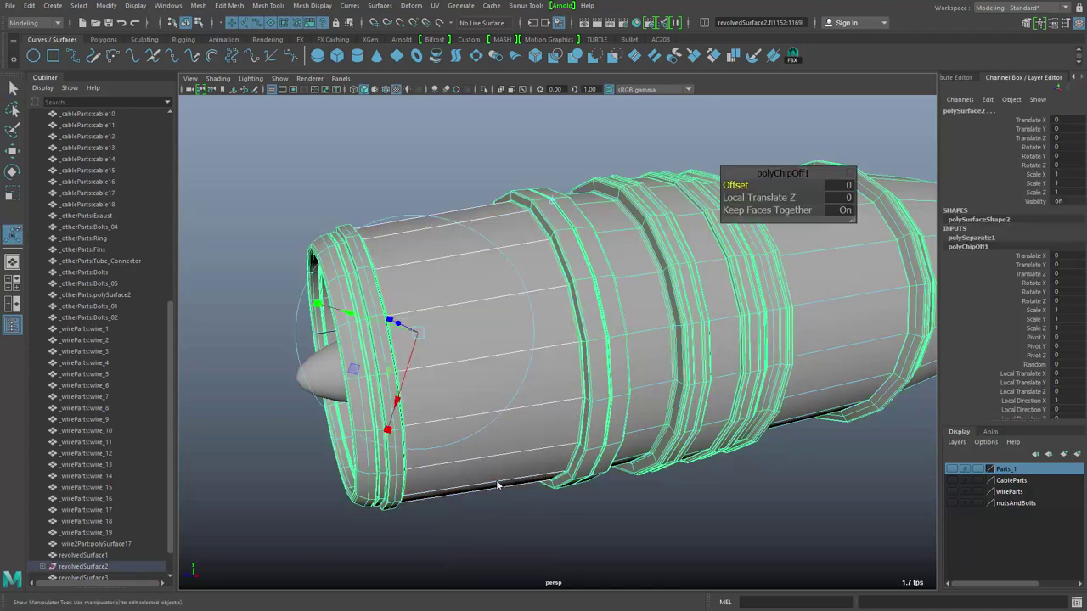
click(551, 520)
Step: Add three connecting edge loops around the extracted ring using Connect with 3 segments
double_click(515, 423)
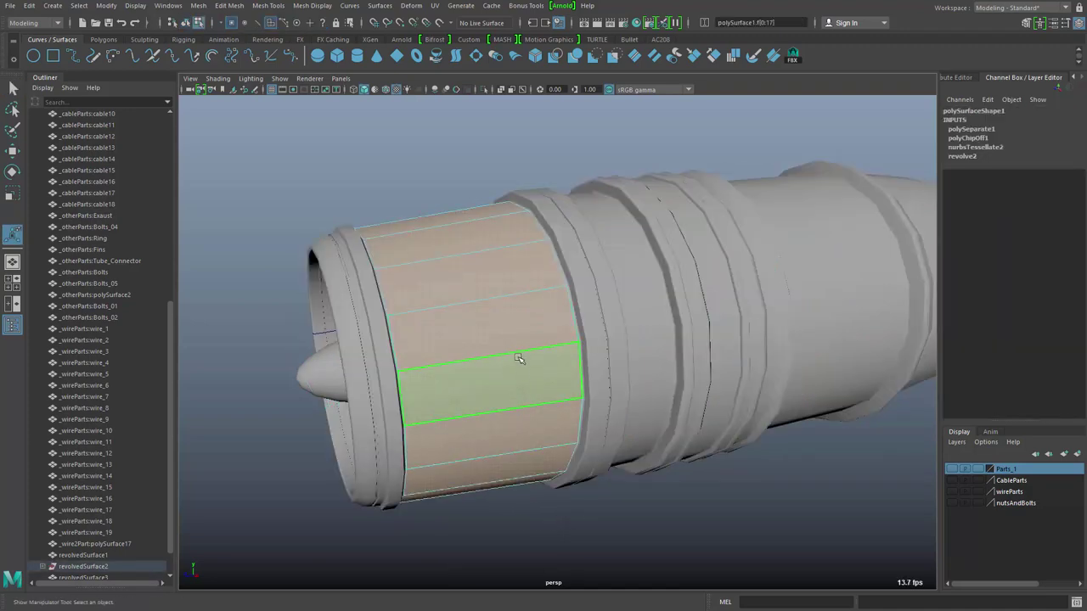
alt+drag(536, 453, 493, 459)
click(951, 78)
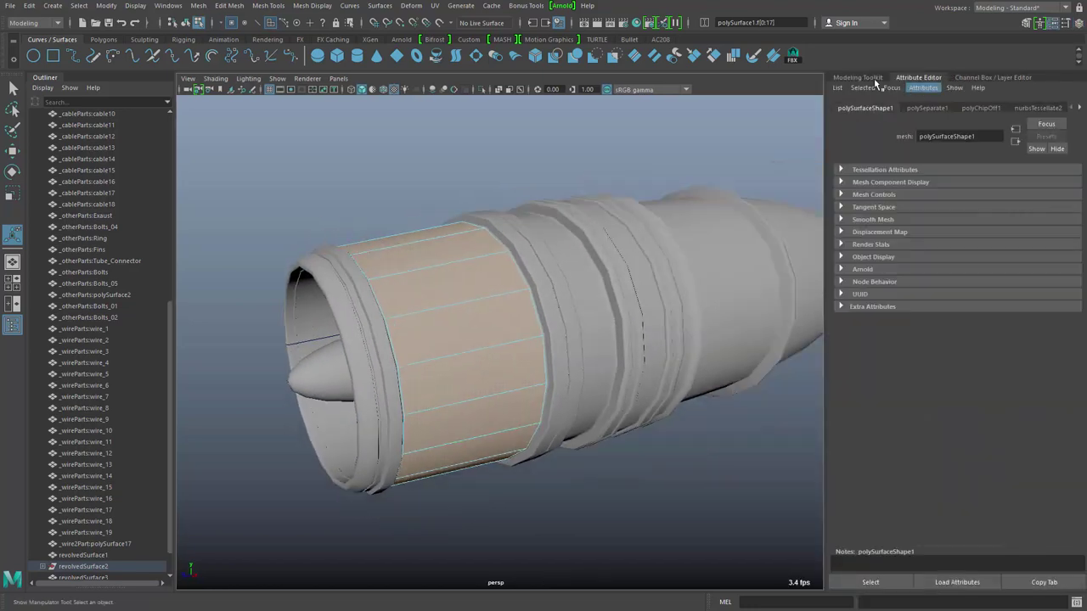
click(858, 77)
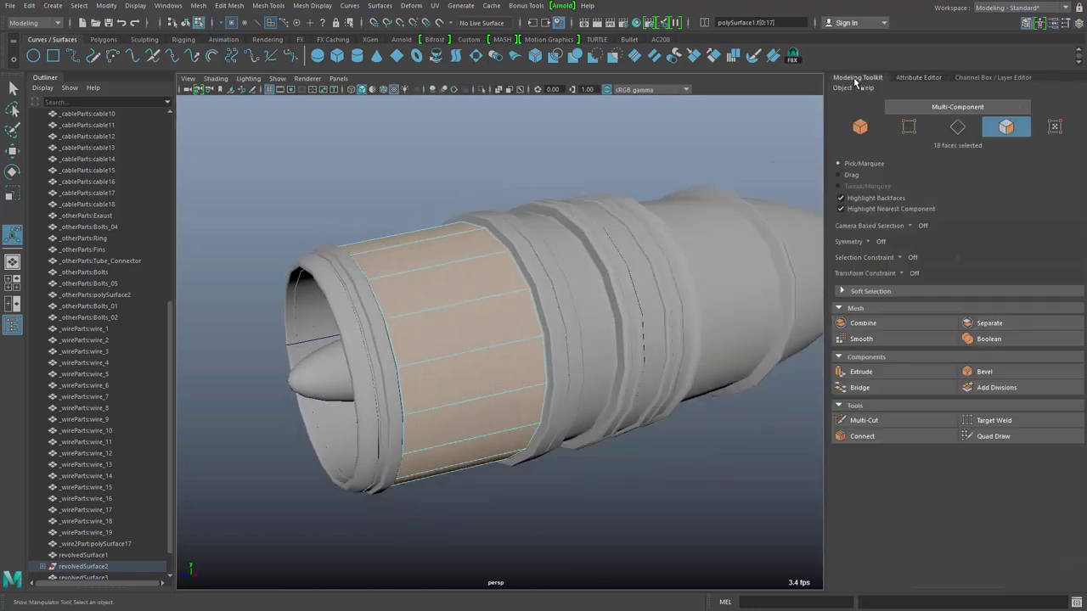
click(874, 435)
alt+drag(638, 509, 612, 507)
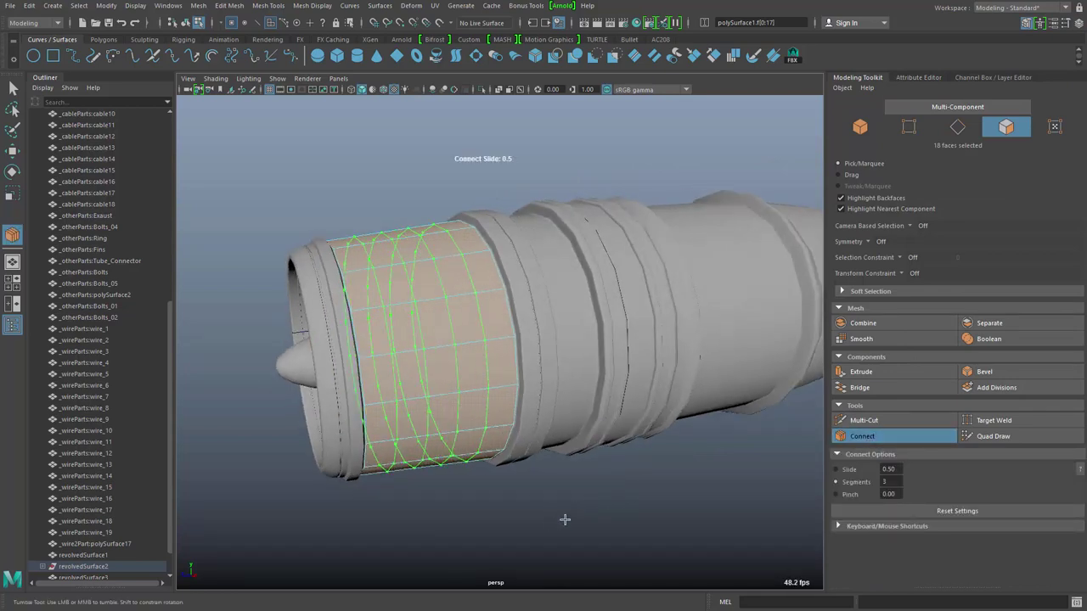
middle_drag(554, 531, 539, 532)
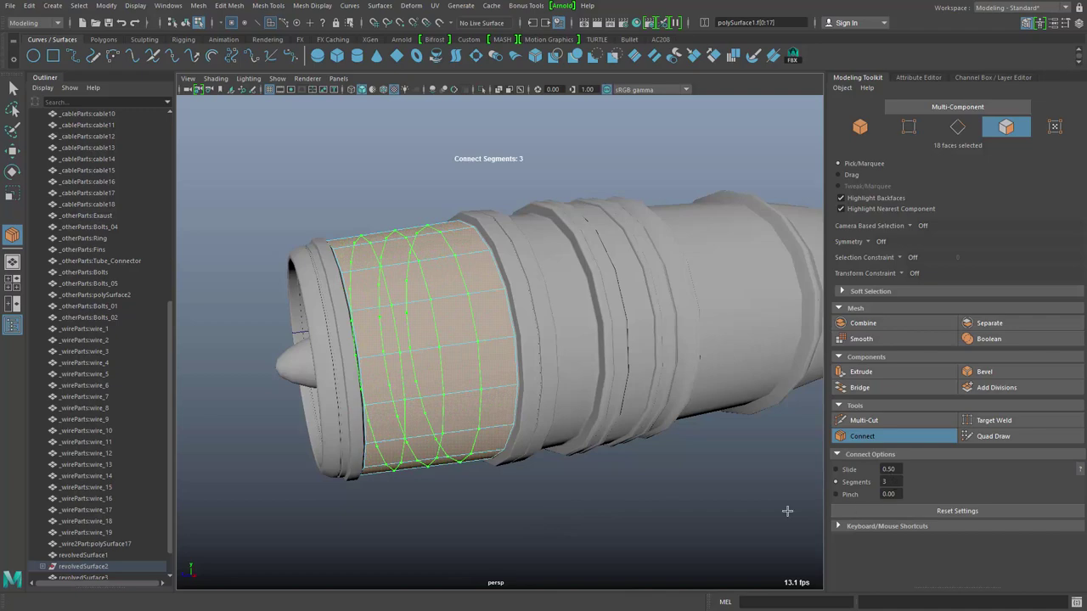
alt+drag(787, 512, 668, 527)
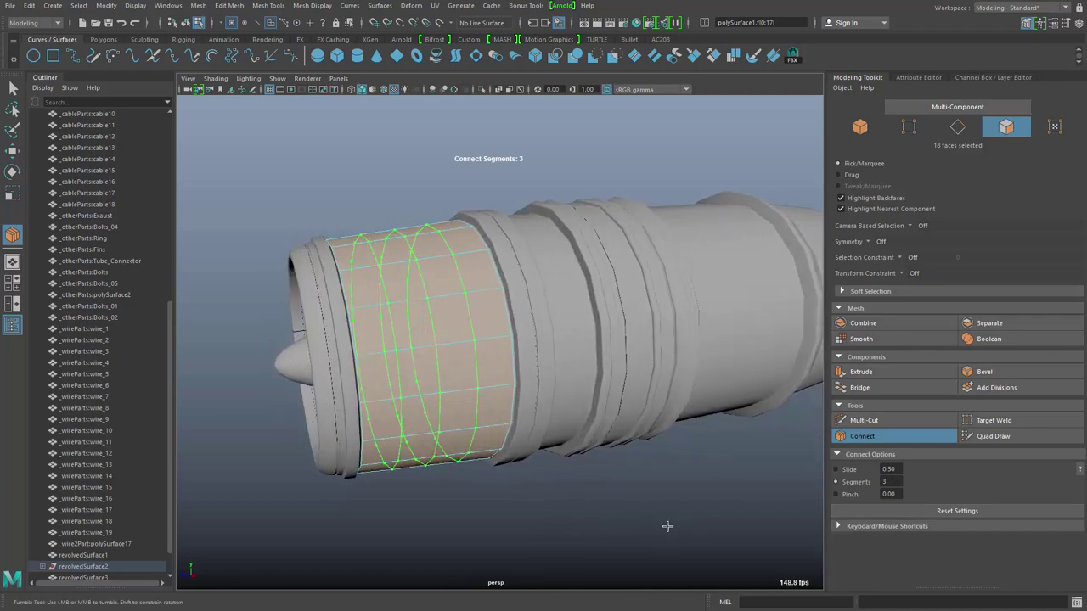
key(q)
Step: Bevel all edges of the extracted ring except its two border loops, with a fraction of 0.09
alt+drag(439, 498, 449, 498)
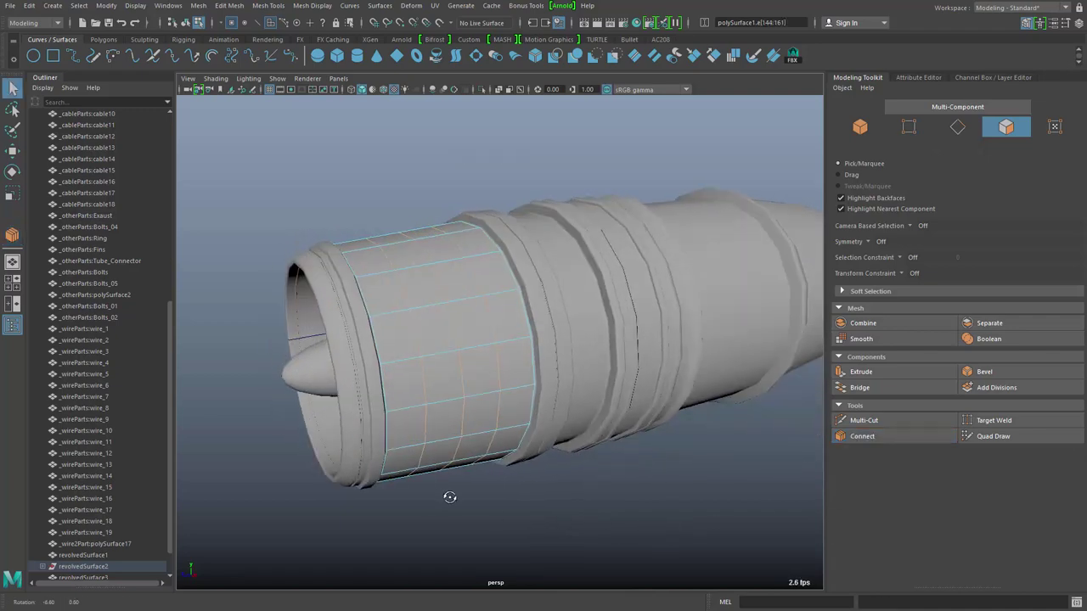
scroll(440, 376, up, 1)
ctrl+right_drag(454, 409, 456, 246)
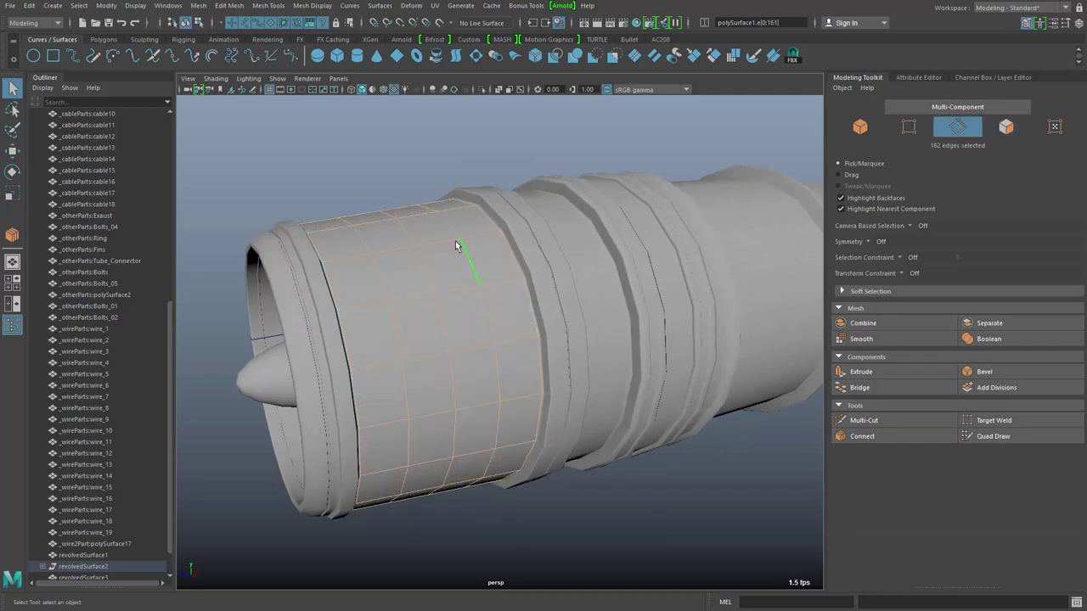
ctrl+double_click(540, 364)
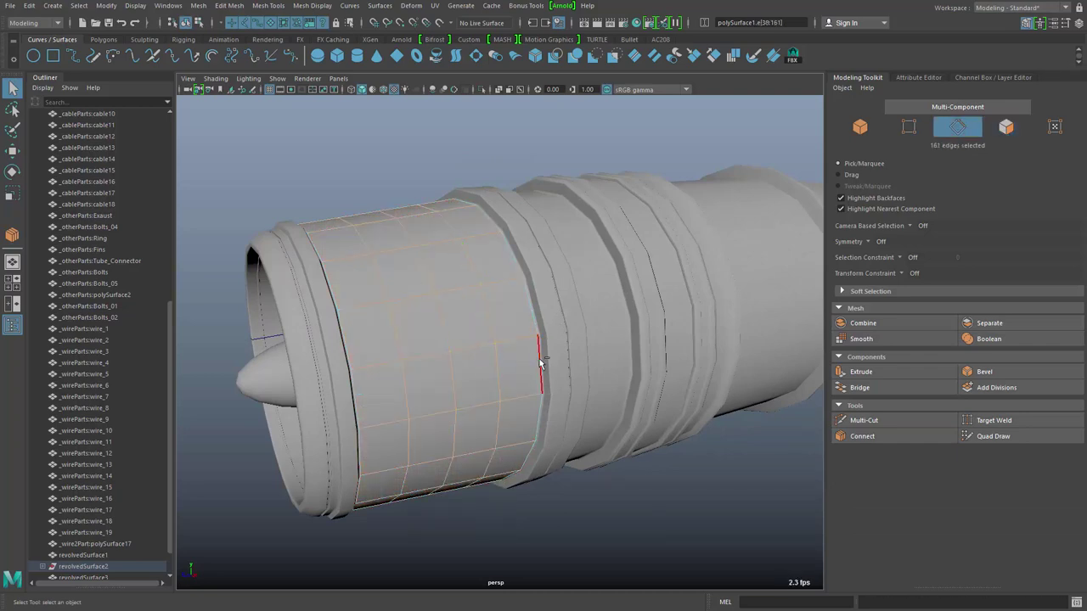
ctrl+double_click(357, 405)
alt+drag(459, 463, 456, 462)
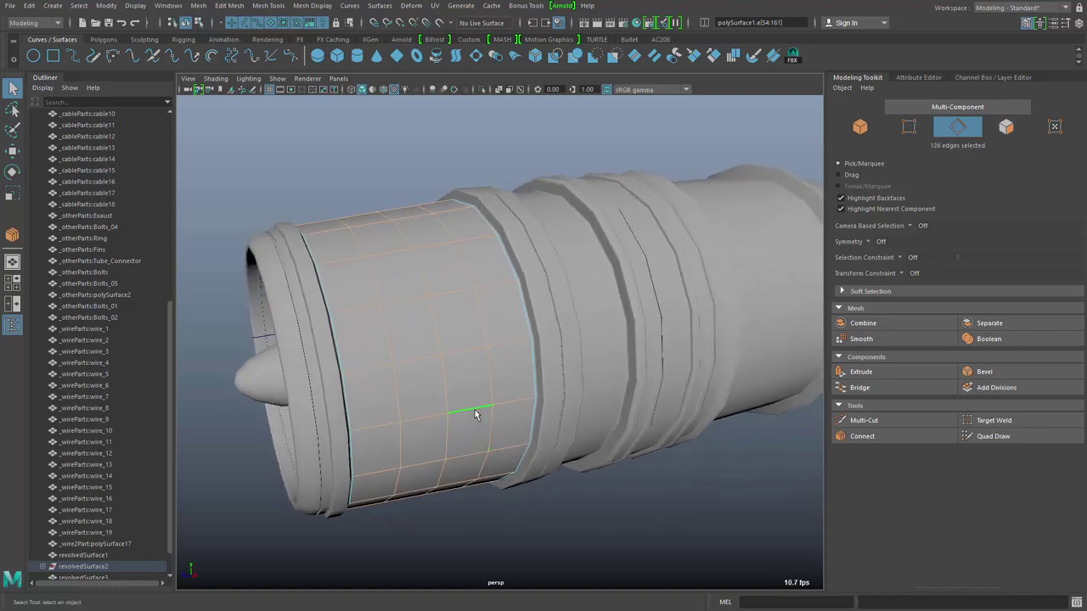
shift+right_drag(459, 395, 507, 396)
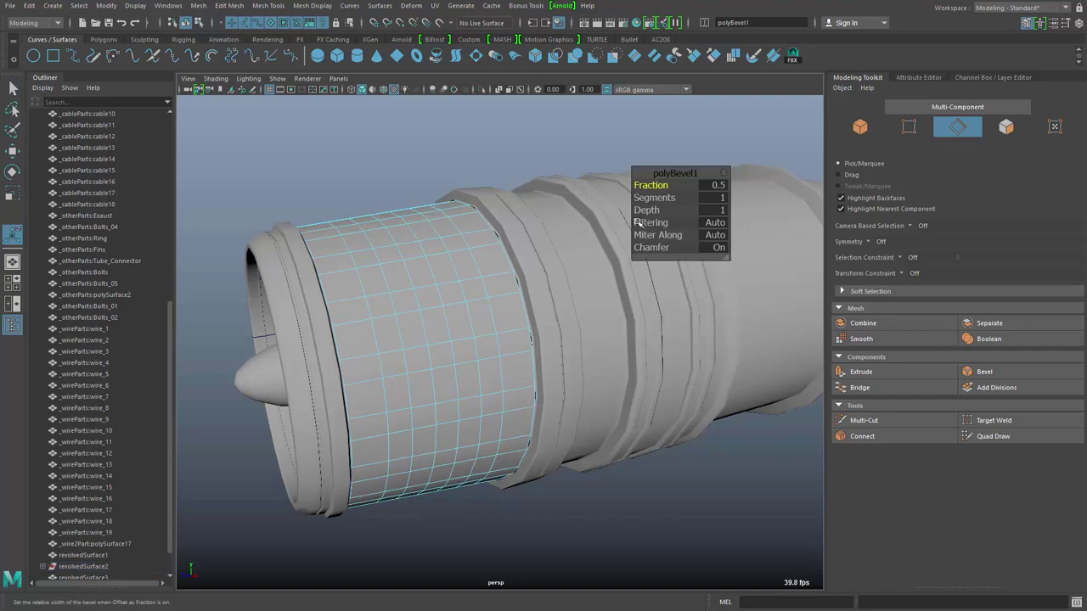
drag(652, 185, 631, 198)
Step: Select all faces of the beveled ring and set the polygon selection constraint to All and Next
alt+middle_drag(477, 404, 499, 396)
mouse_move(499, 395)
alt+mouse_down()
mouse_move(480, 398)
mouse_move(490, 399)
alt+mouse_up()
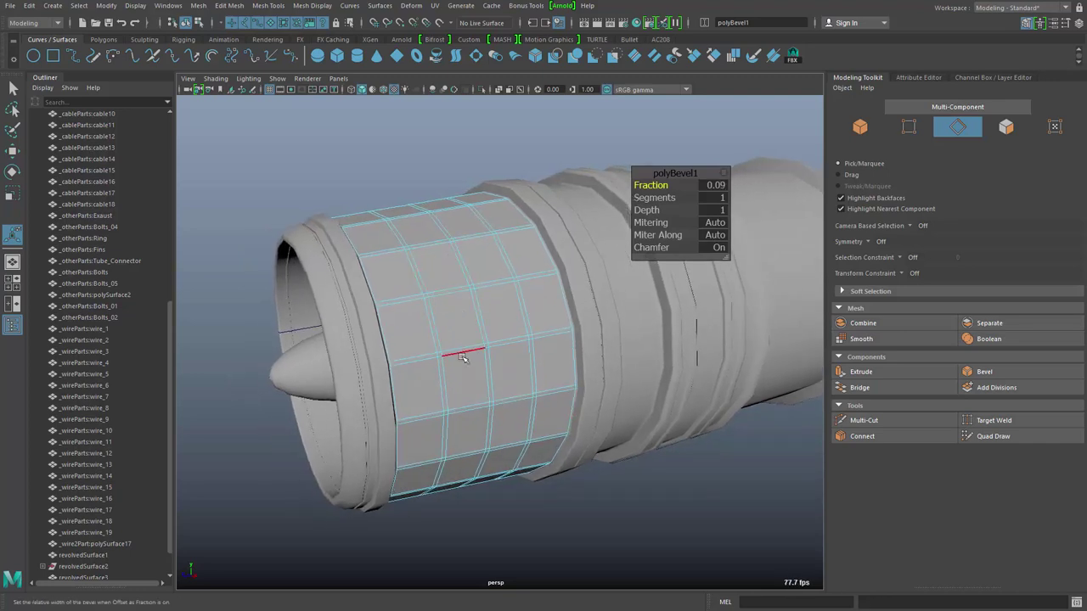
right_drag(487, 336, 490, 401)
double_click(466, 327)
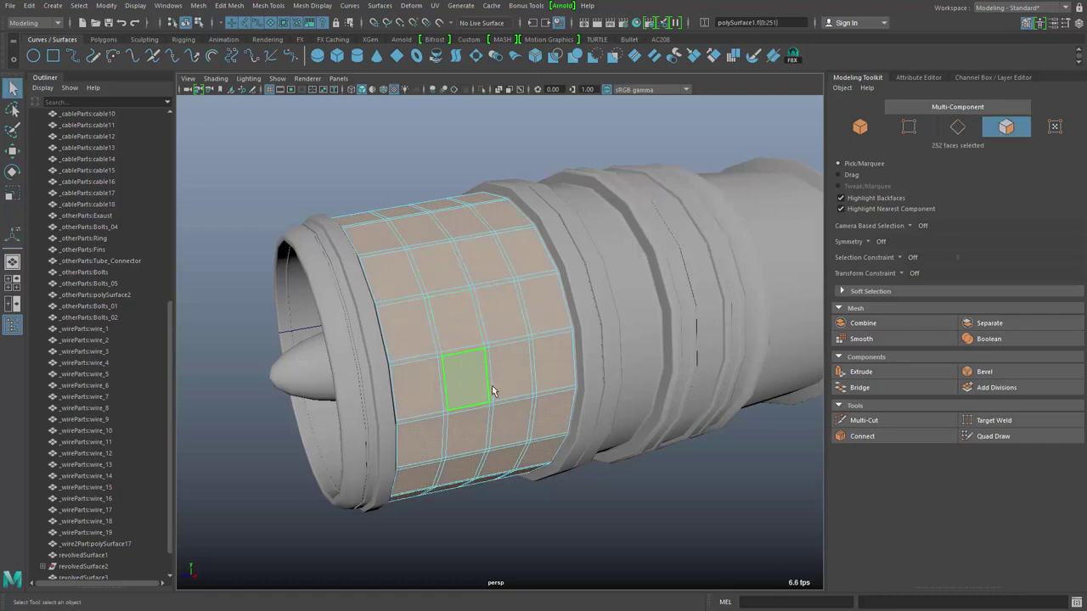
alt+middle_drag(494, 406, 510, 405)
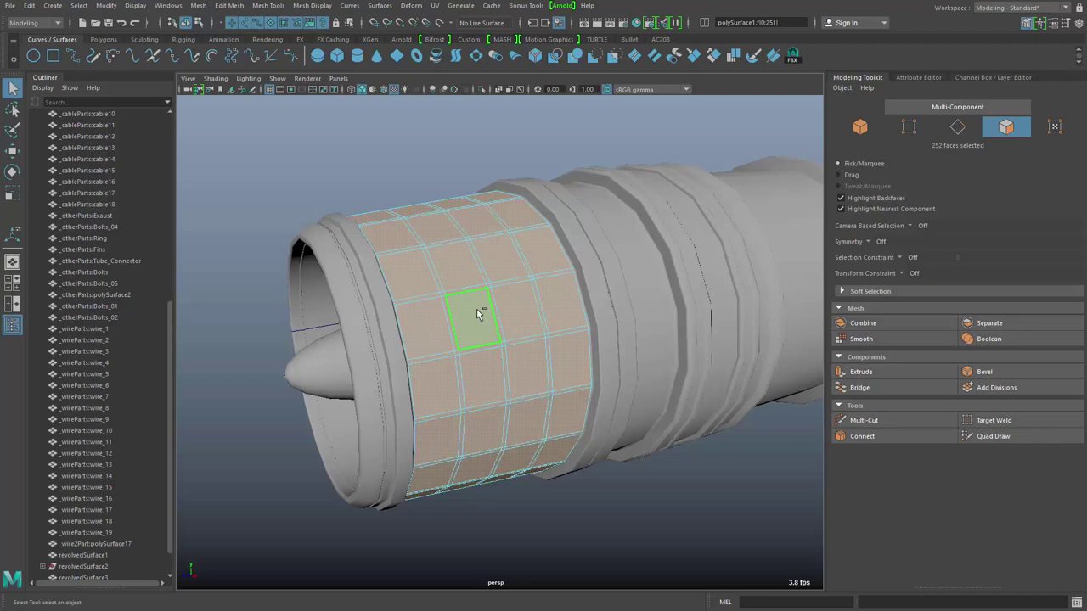
ctrl+right_drag(477, 314, 499, 442)
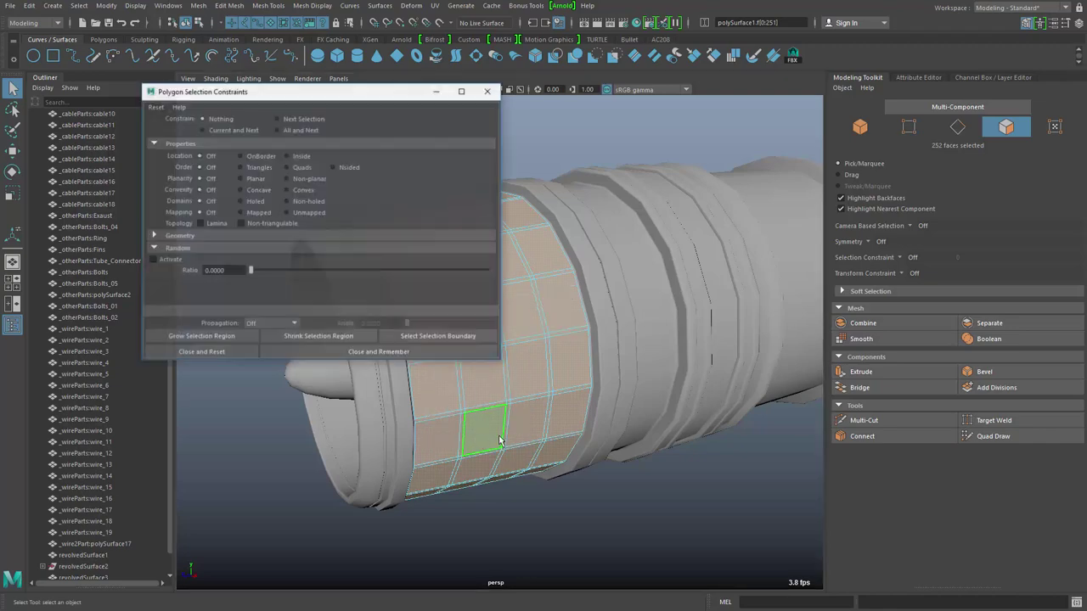
alt+drag(548, 327, 674, 380)
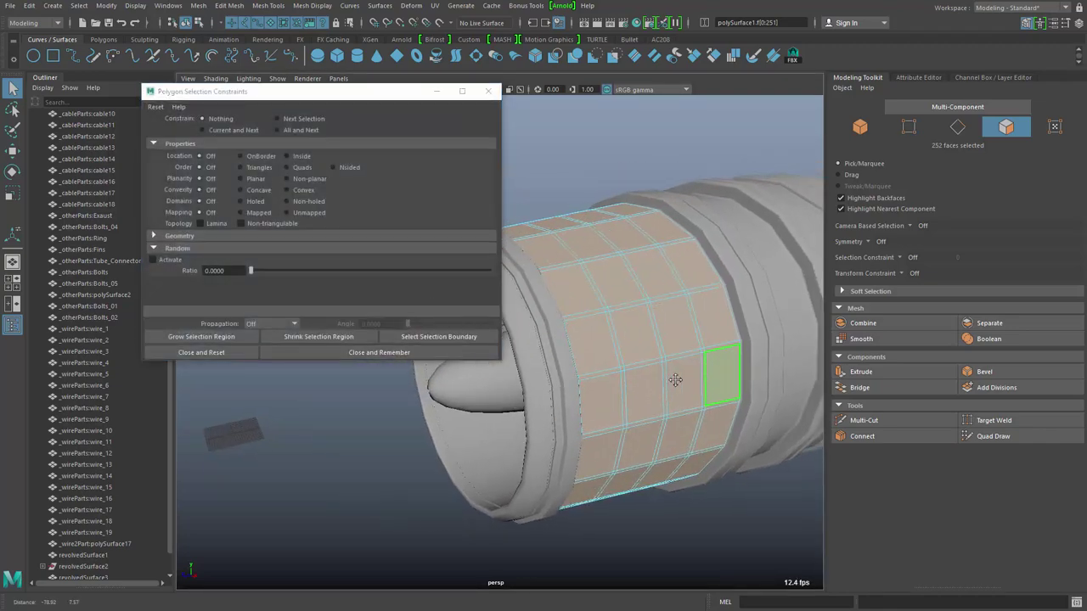
click(311, 131)
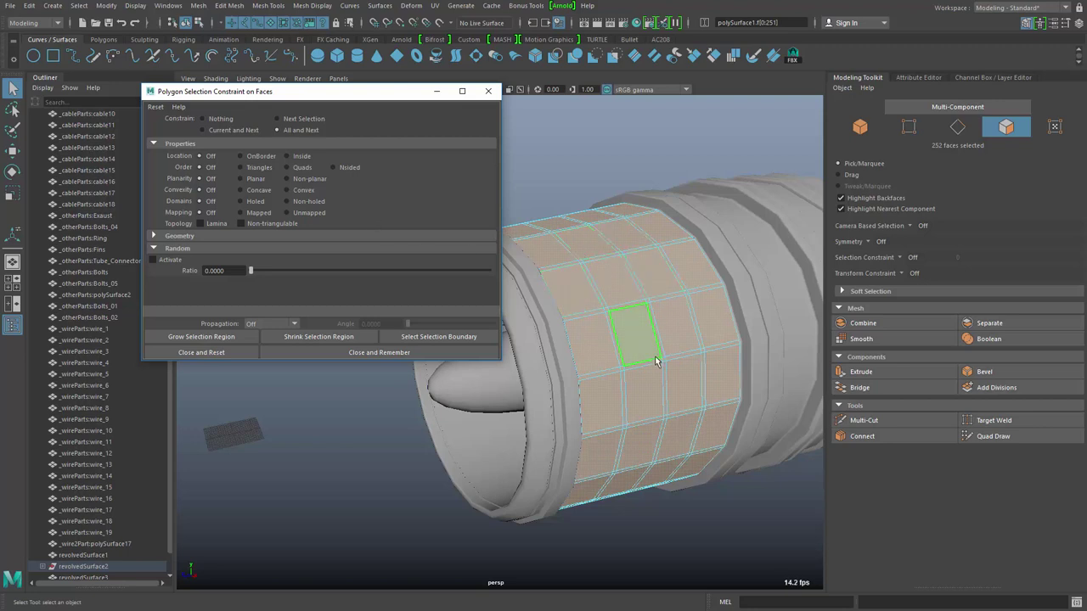
Step: Isolate the large panel faces with an active area constraint, minimum 345.865 and maximum 696.742
click(154, 237)
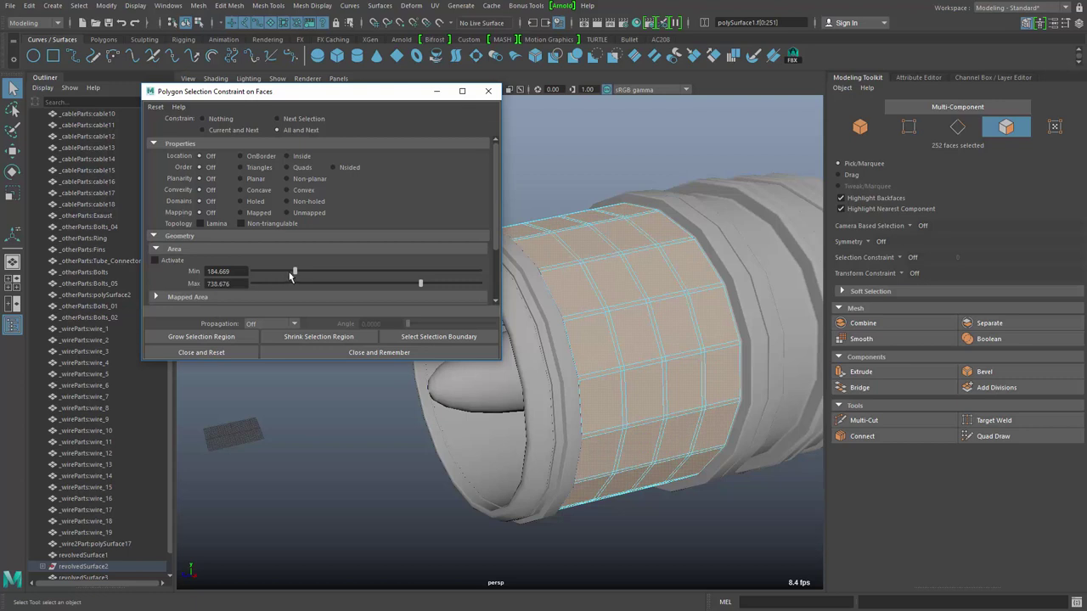
drag(290, 275, 349, 291)
click(155, 260)
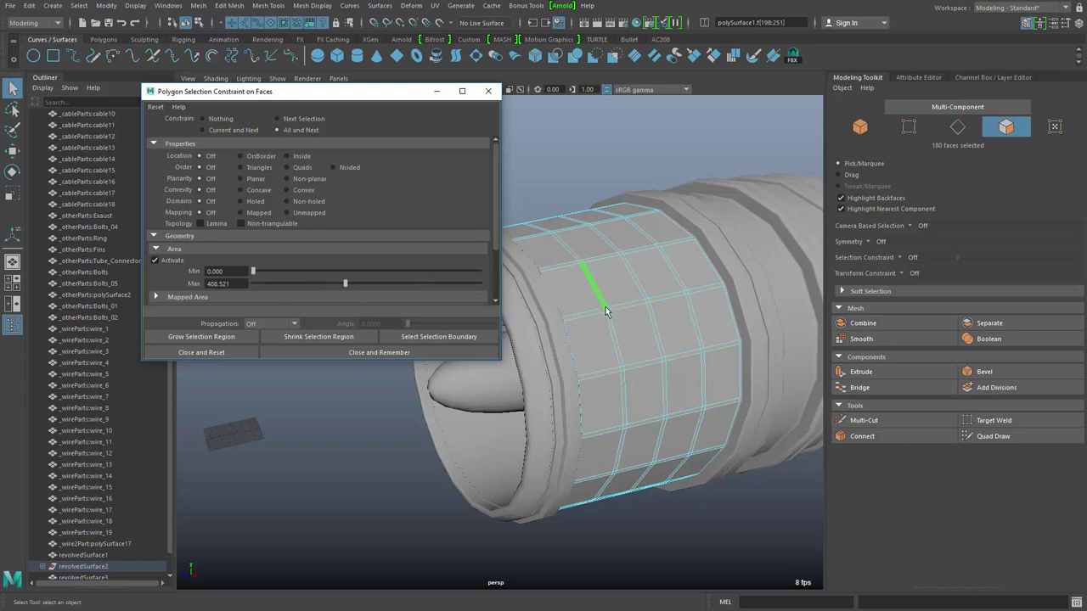
drag(345, 287, 410, 287)
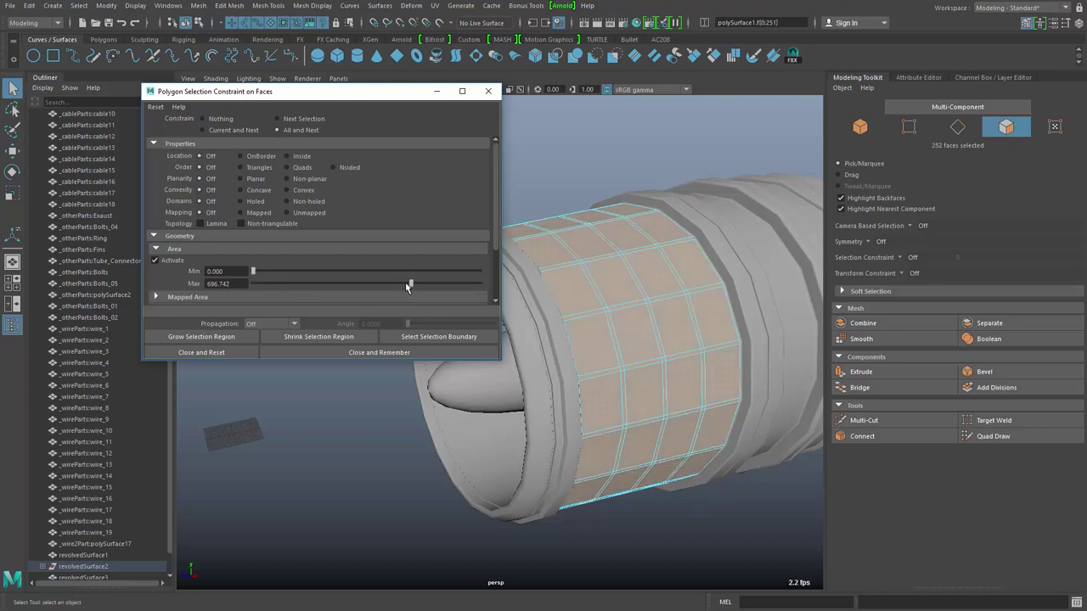
drag(255, 276, 332, 277)
alt+drag(603, 353, 637, 359)
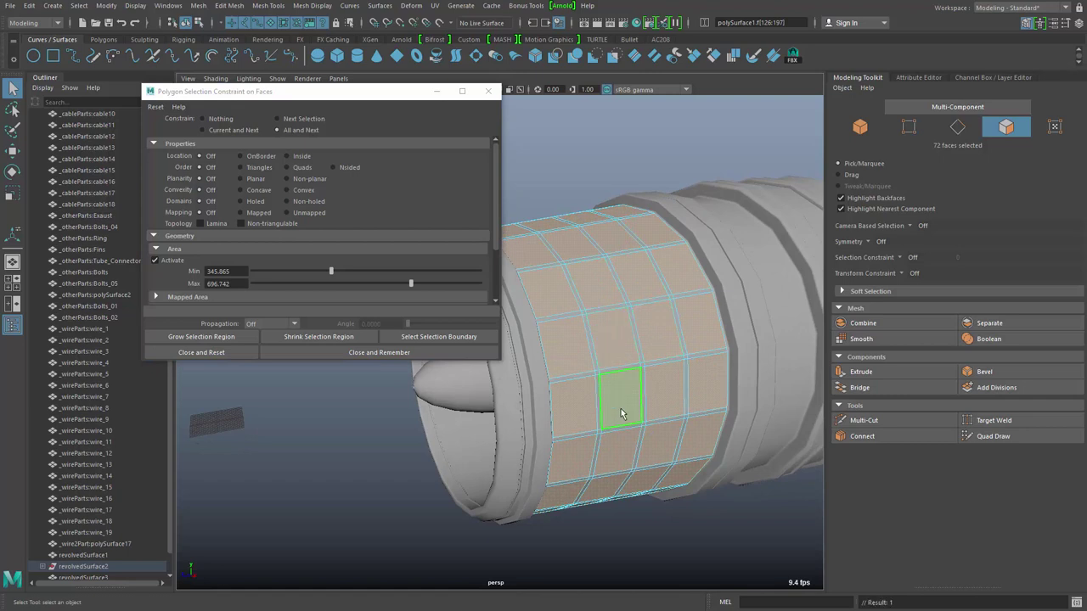
alt+drag(624, 391, 625, 407)
drag(399, 91, 279, 156)
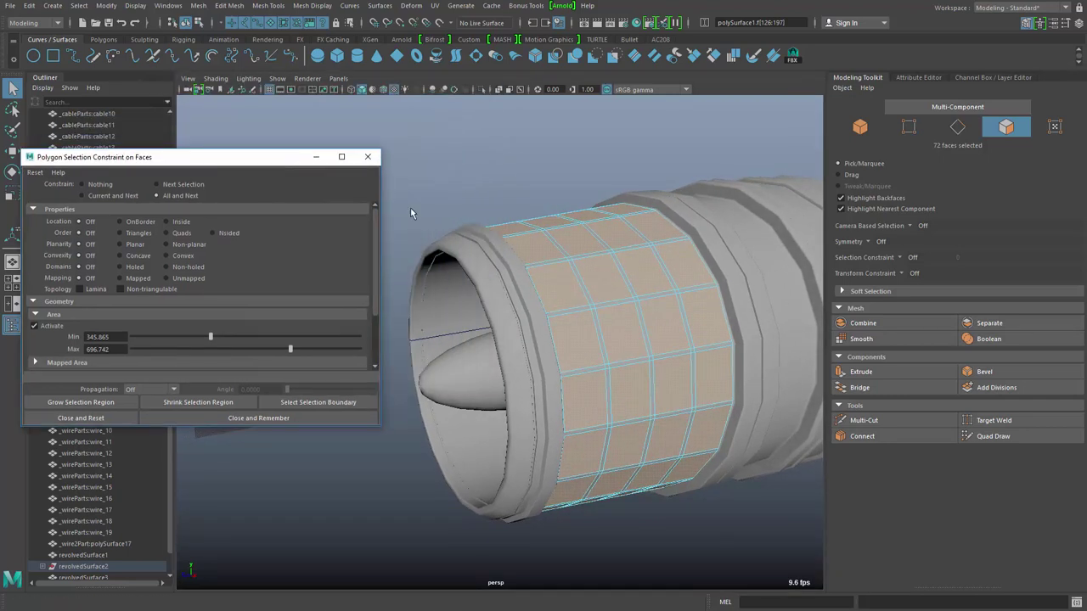
Step: Extrude the isolated panel faces inward with a Local Translate Z of -2.76
shift+right_click(623, 344)
click(626, 376)
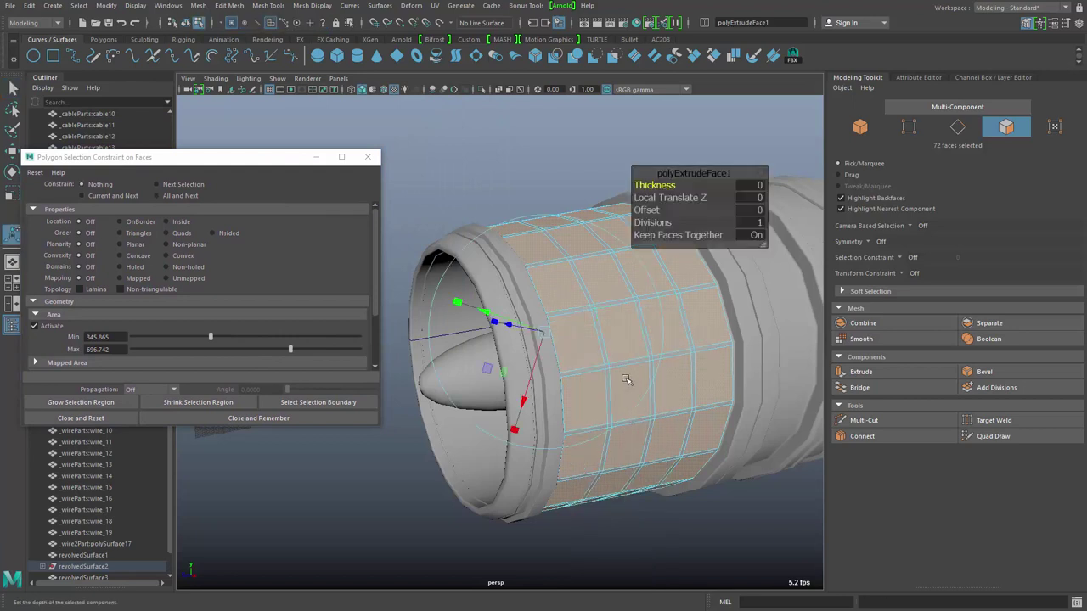
alt+drag(627, 377, 549, 370)
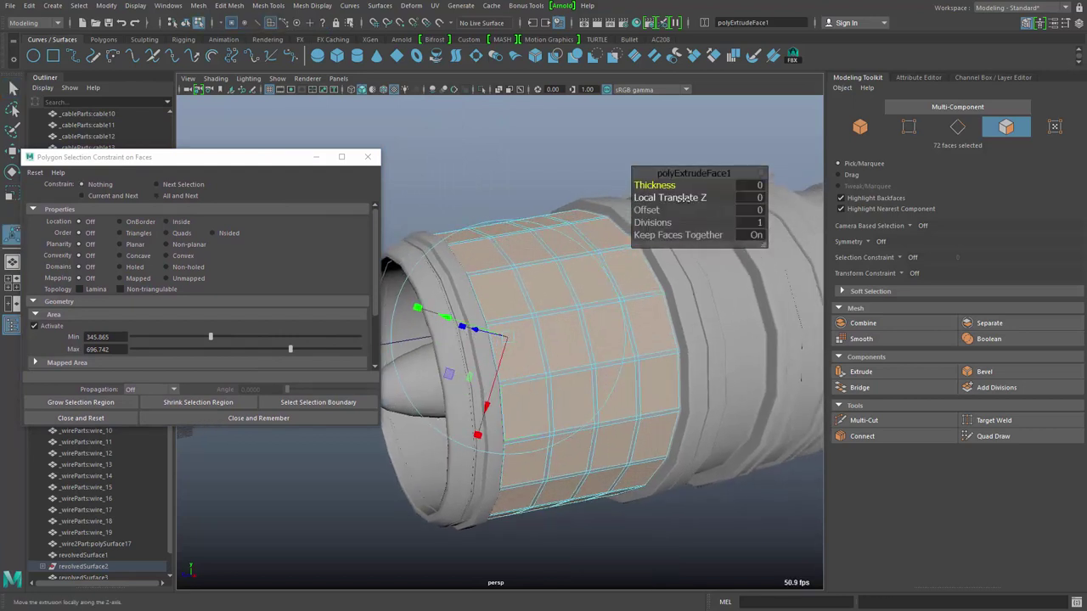
drag(682, 202, 526, 217)
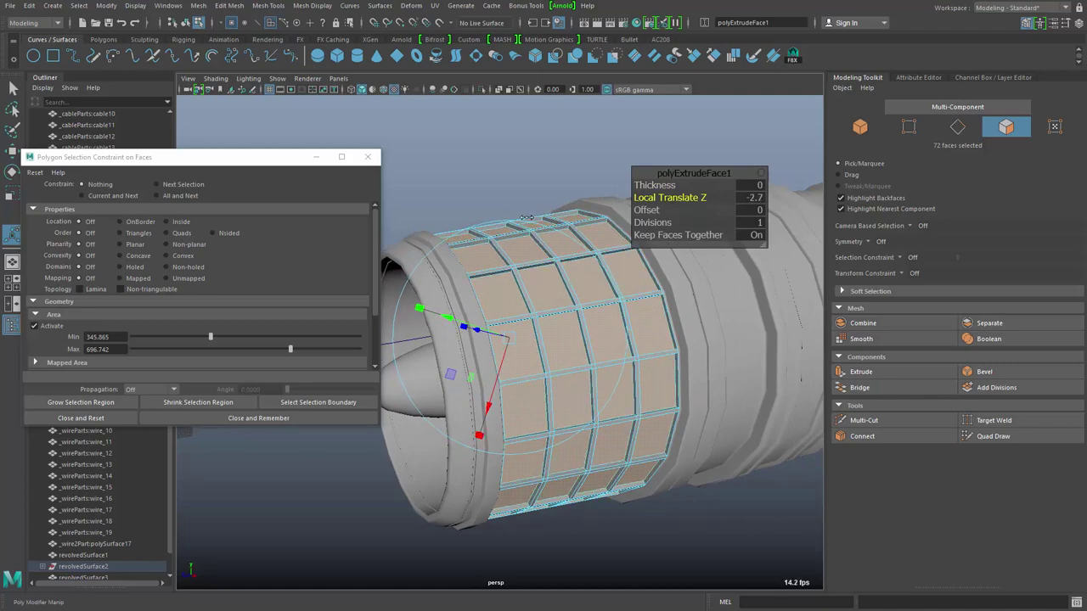
alt+drag(567, 287, 575, 430)
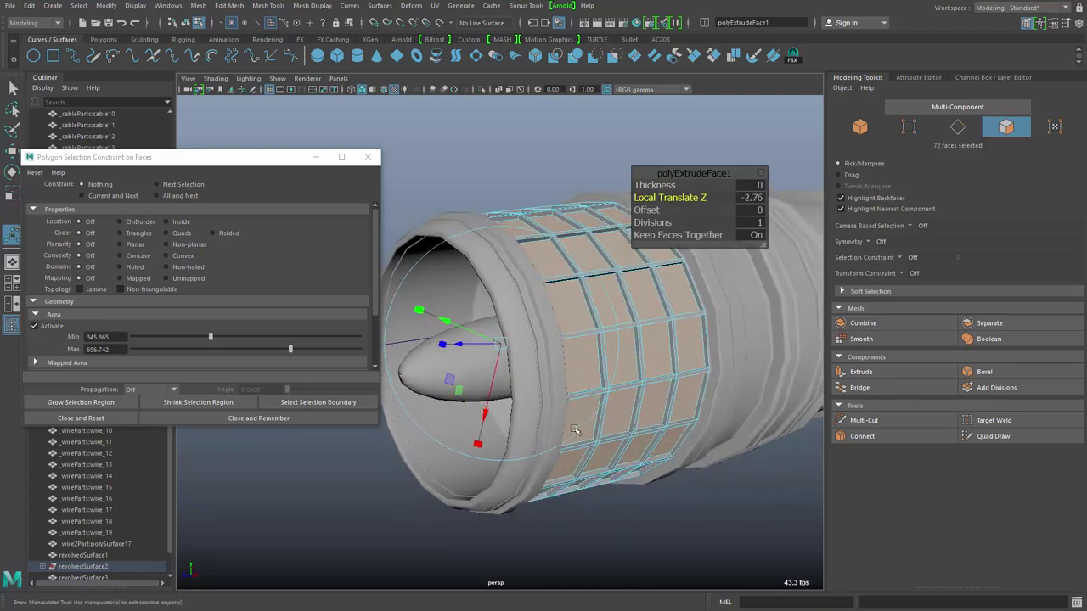
Step: Convert the recessed panel face selection to edges, narrow it to the corner edges, and bevel them with a fraction of 1
alt+right_drag(624, 427, 705, 422)
alt+drag(684, 381, 608, 398)
alt+right_drag(609, 399, 666, 400)
alt+drag(634, 380, 643, 383)
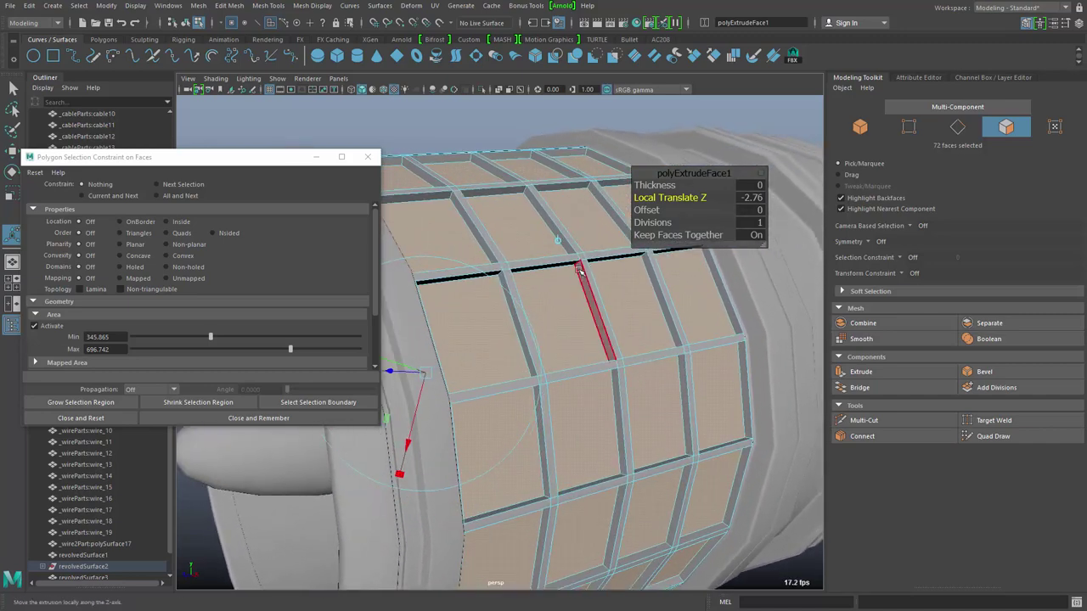
key(F10)
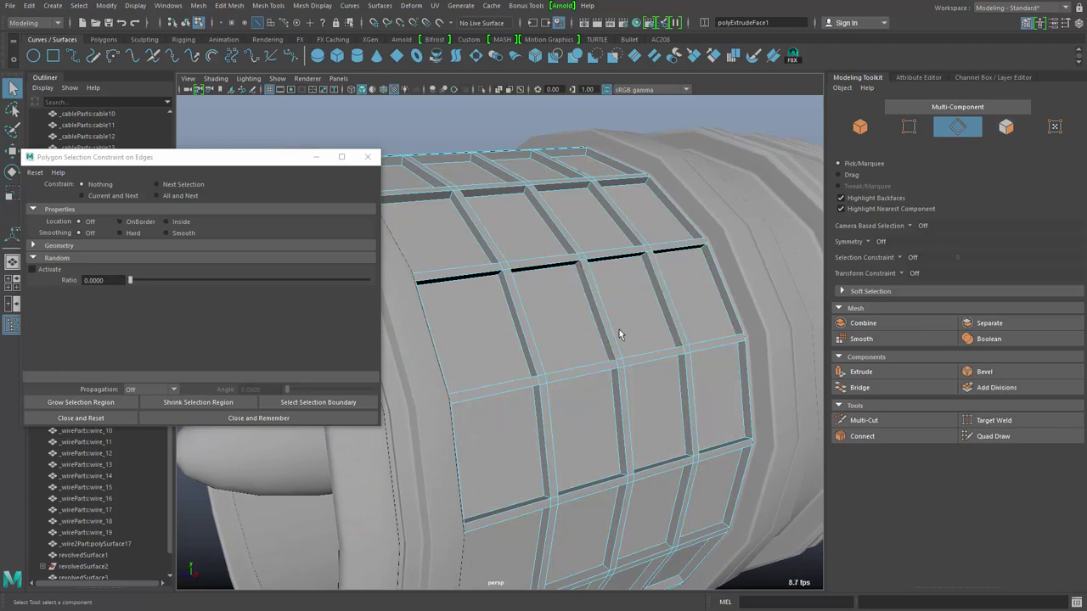
key(ctrl+z)
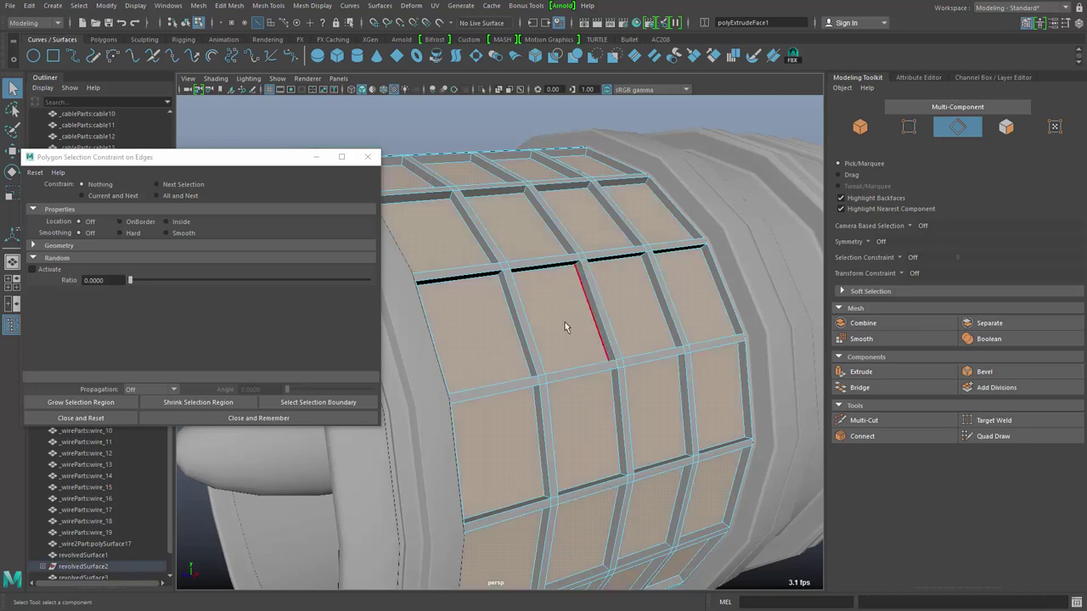
ctrl+right_drag(562, 306, 568, 216)
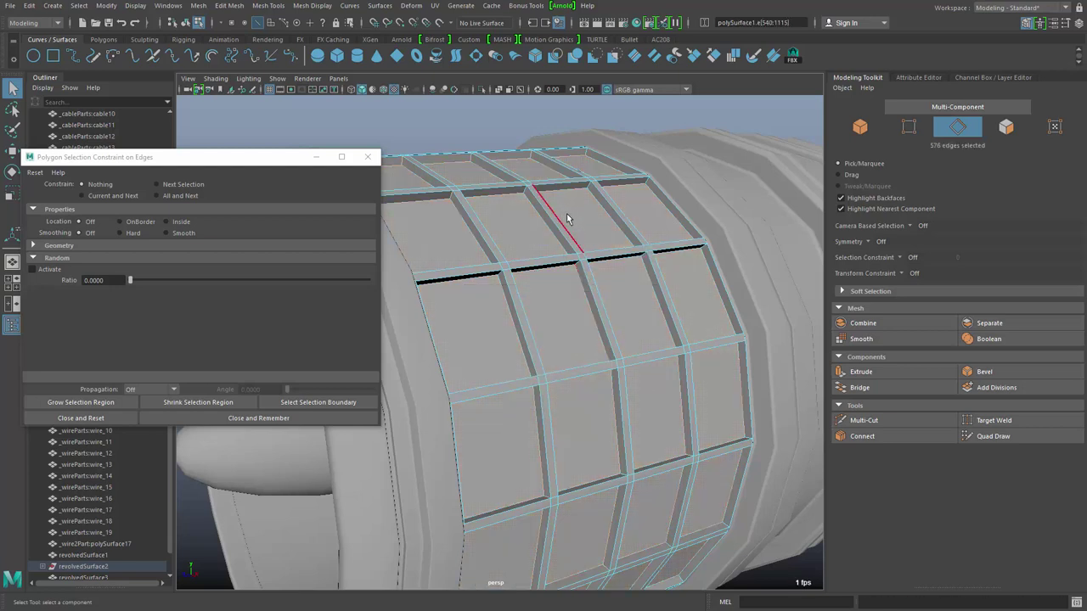
ctrl+right_drag(525, 230, 519, 346)
shift+right_drag(549, 320, 609, 318)
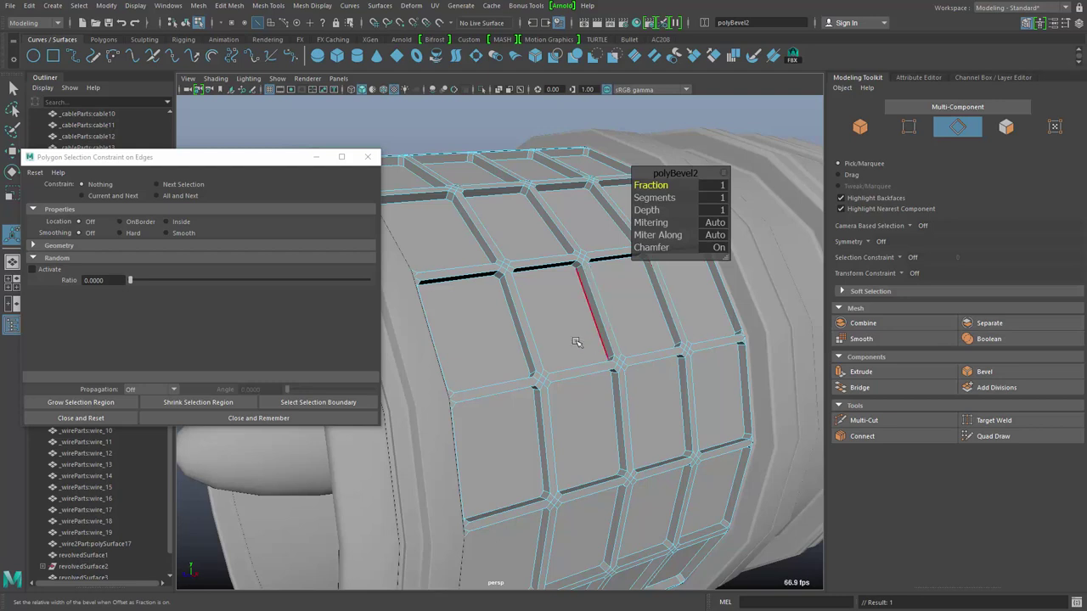
Step: Reselect the large panel faces with the All and Next constraint and bevel them with a fraction of 0.15
key(F11)
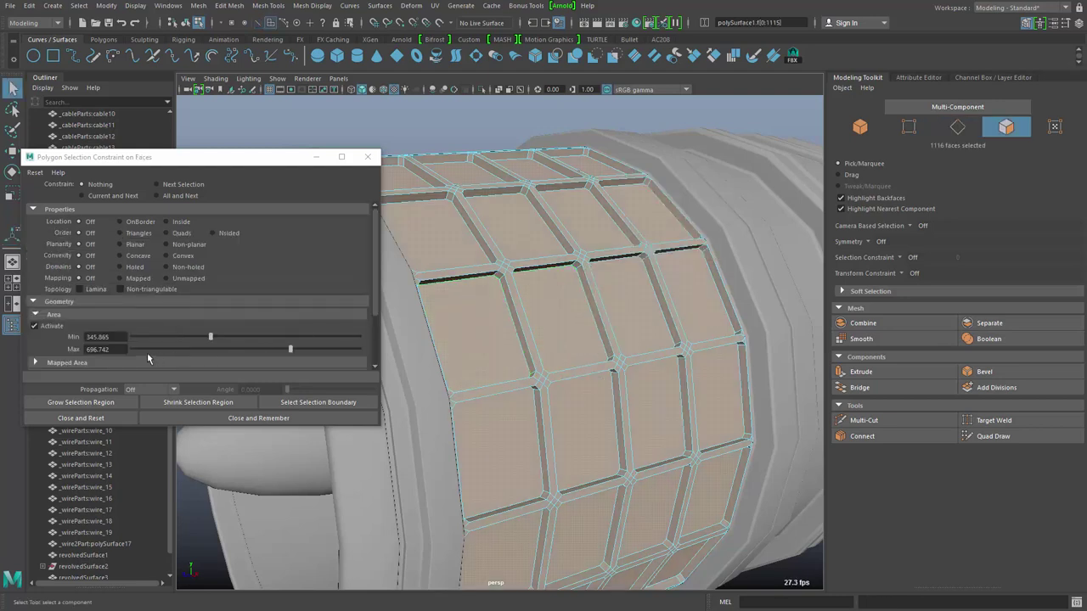
click(169, 194)
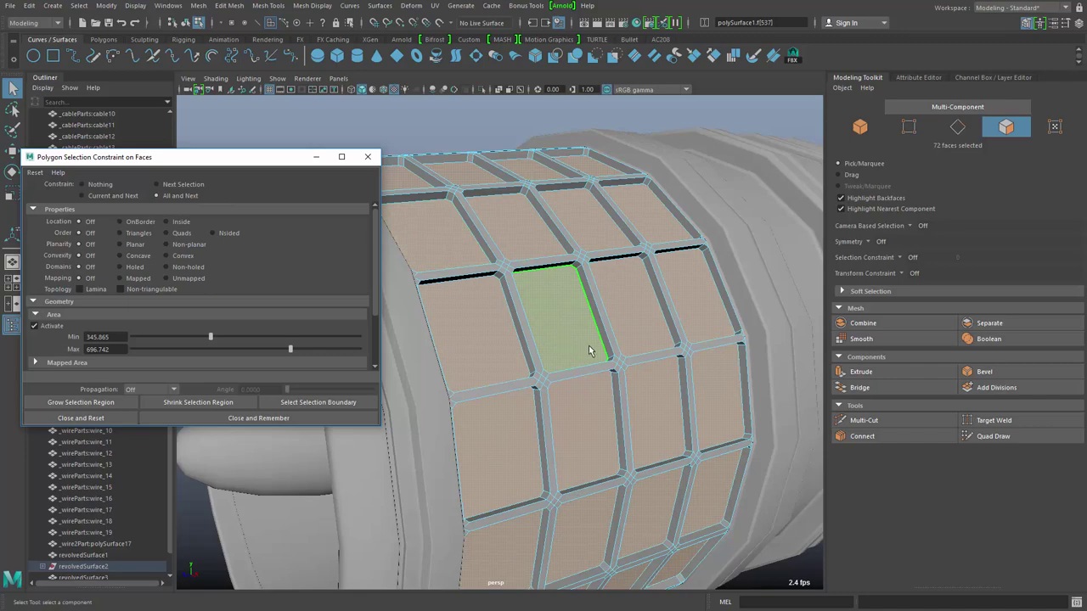
shift+right_drag(567, 326, 618, 327)
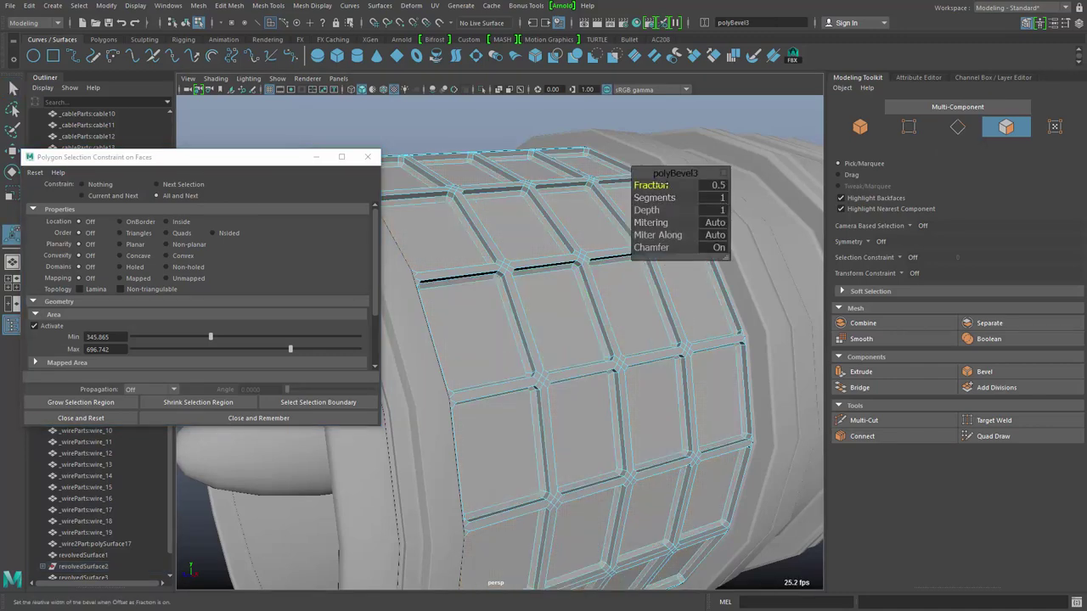
middle_drag(663, 184, 637, 193)
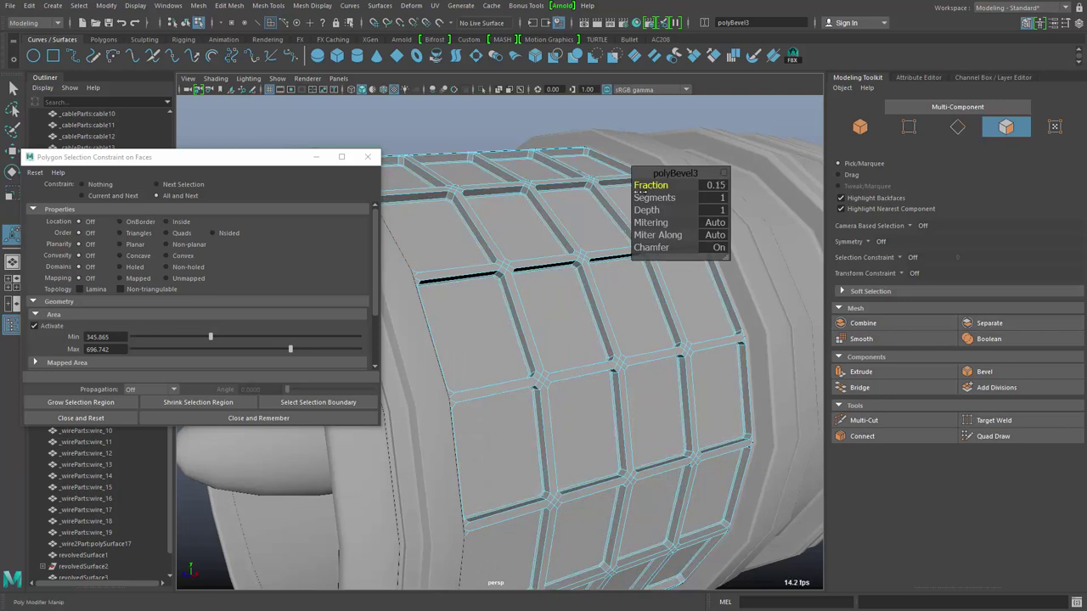
Step: Isolate the panel faces again with the All and Next constraint, reset the constraint, and grow the selection twice
click(553, 303)
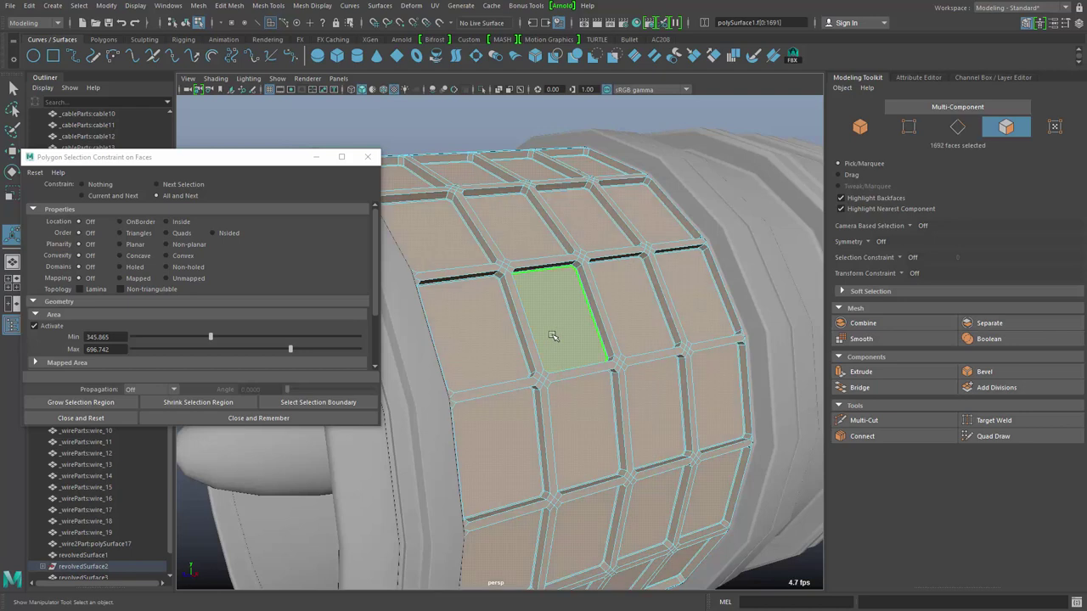
click(179, 185)
click(181, 196)
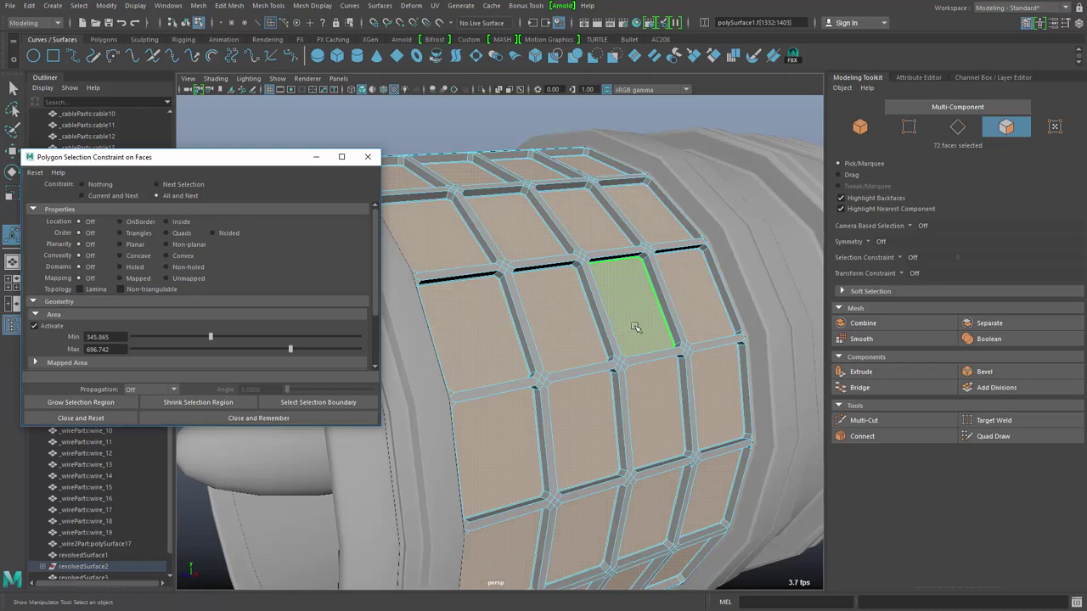
click(97, 418)
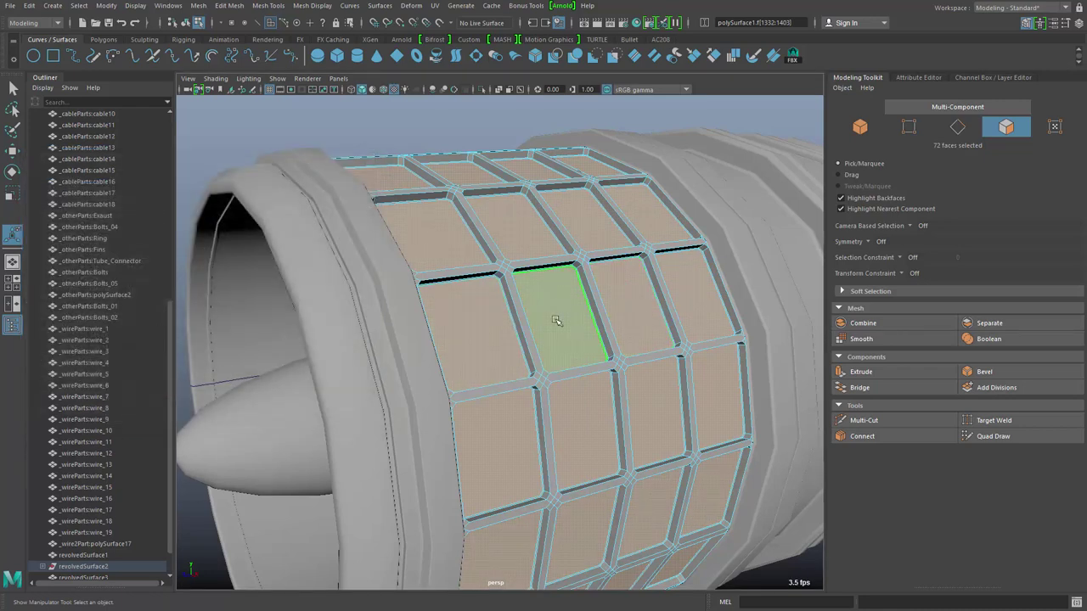
key(shift+period)
key(shift+period)
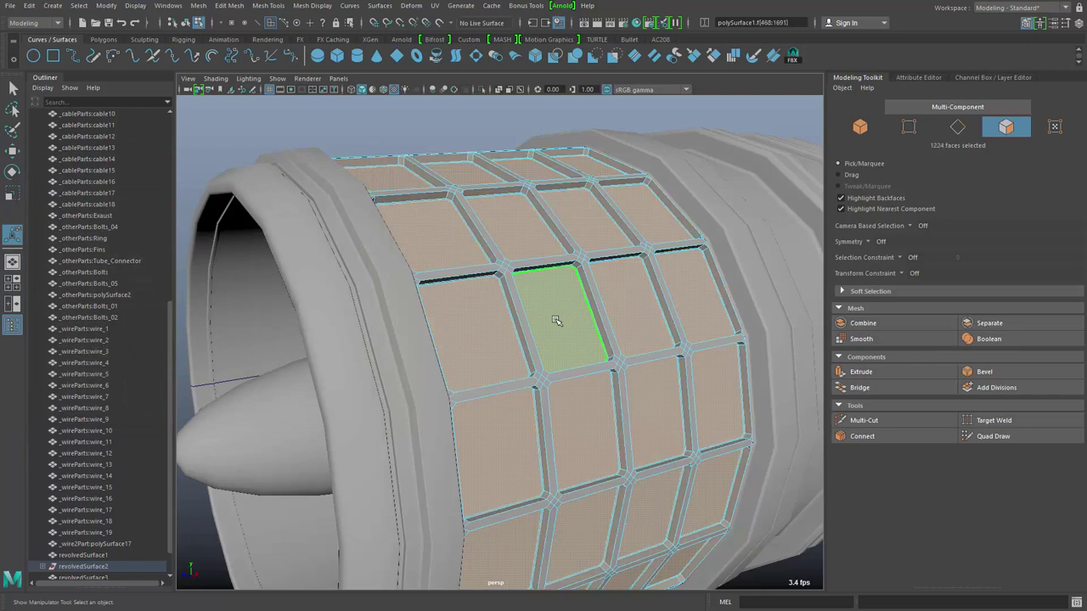
Step: Bevel the grown face selection with a fraction of 0.33, then return to object mode and deselect the ring
shift+right_drag(551, 323, 600, 326)
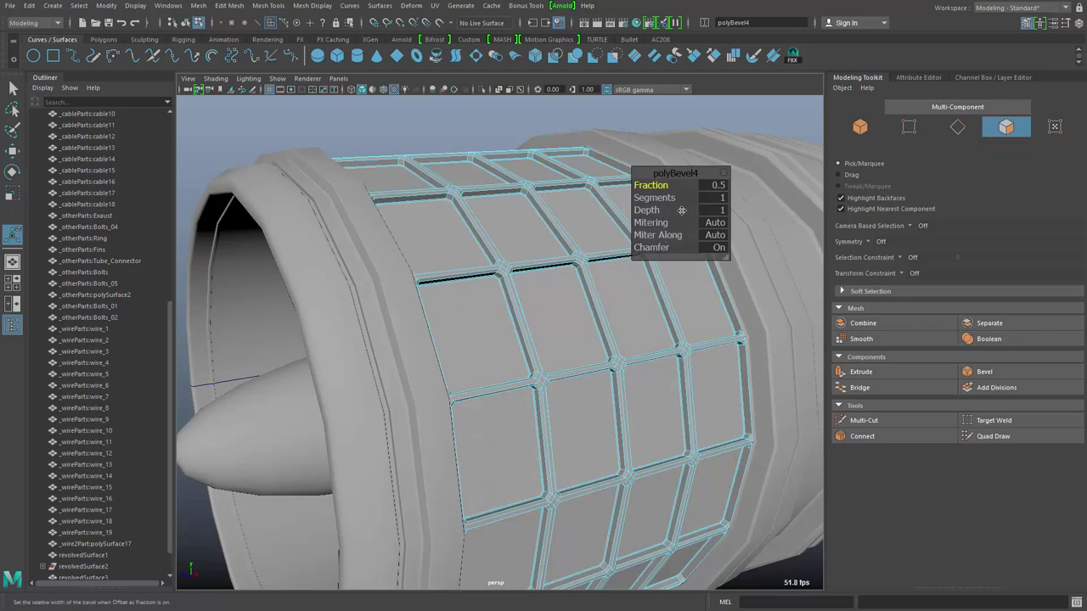
mouse_move(667, 185)
mouse_down()
mouse_move(634, 185)
mouse_move(647, 185)
mouse_up()
key(q)
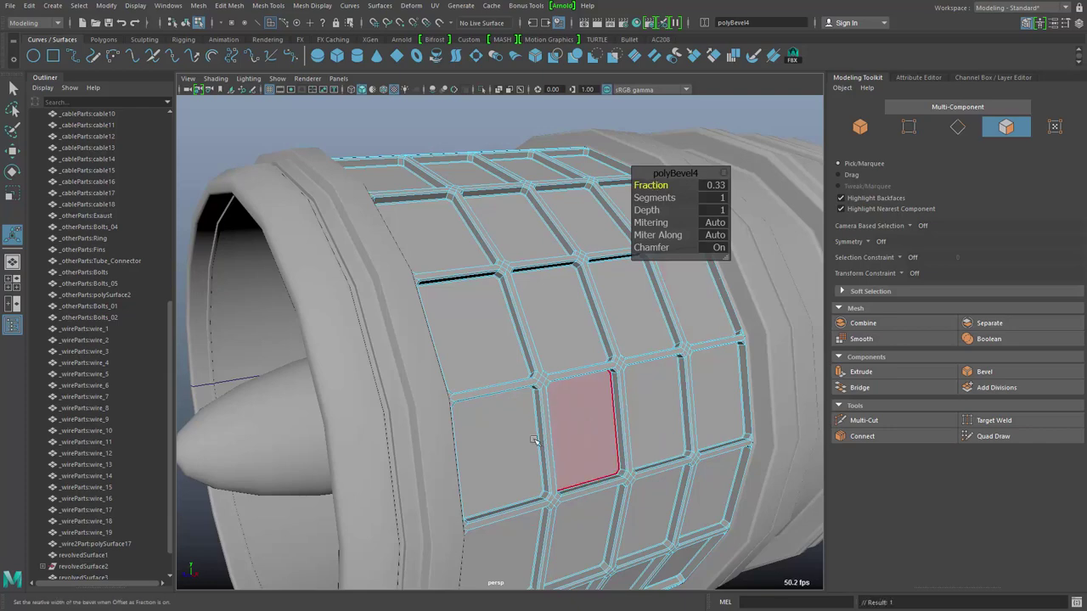
key(F8)
alt+drag(661, 399, 609, 412)
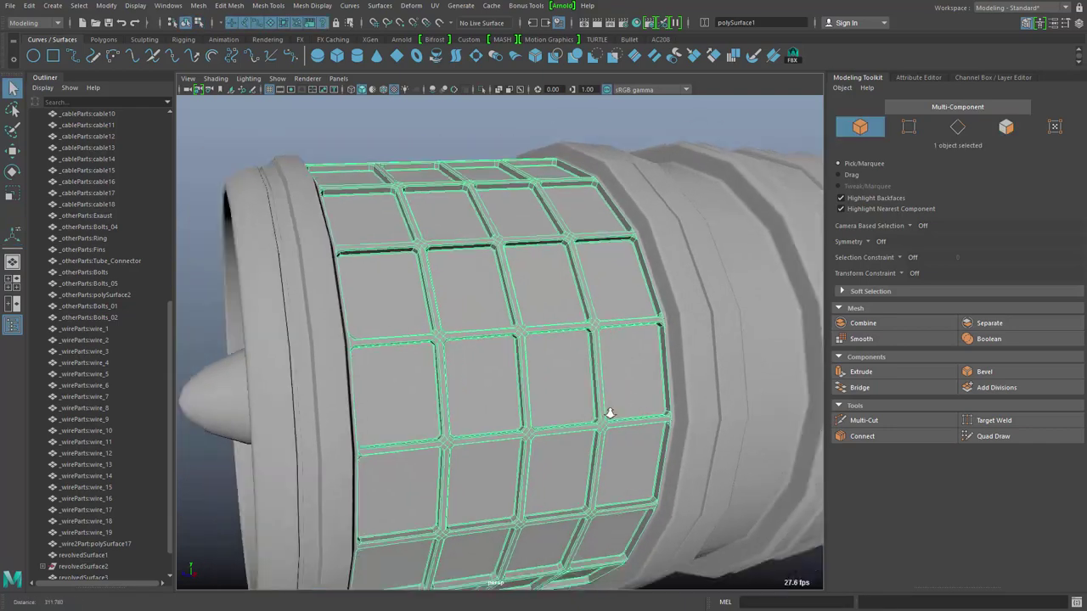
alt+right_drag(609, 412, 546, 513)
alt+middle_drag(546, 513, 566, 500)
click(593, 541)
alt+drag(593, 541, 679, 394)
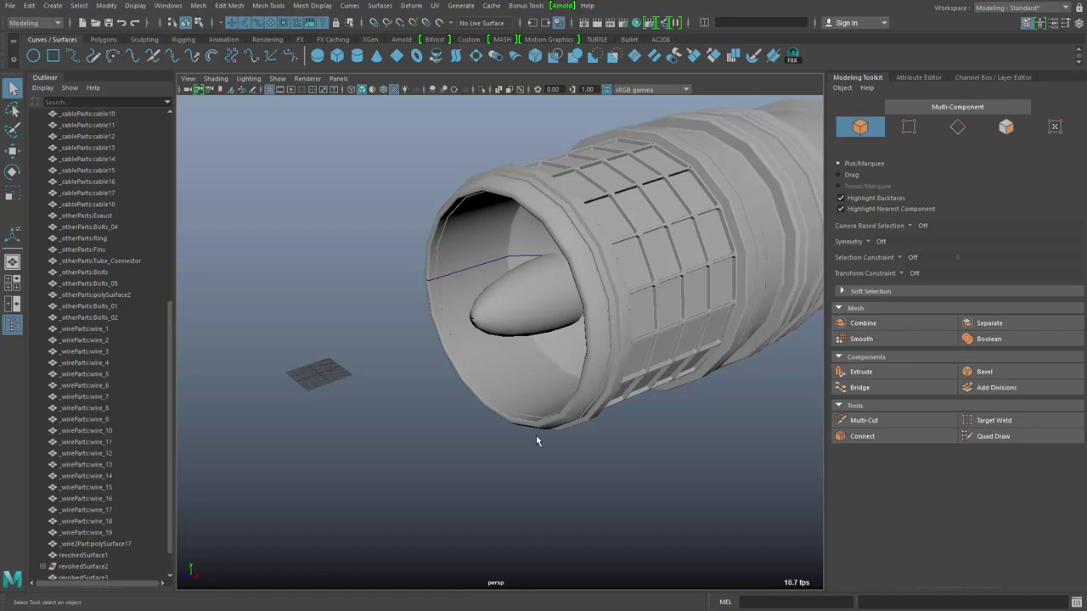
Step: Create a polygon cube 13.470 wide, 38.468 high and 0.770 deep, with 7 width and 4 height subdivisions
mouse_move(537, 441)
alt+mouse_down()
mouse_move(585, 442)
mouse_move(529, 435)
alt+mouse_up()
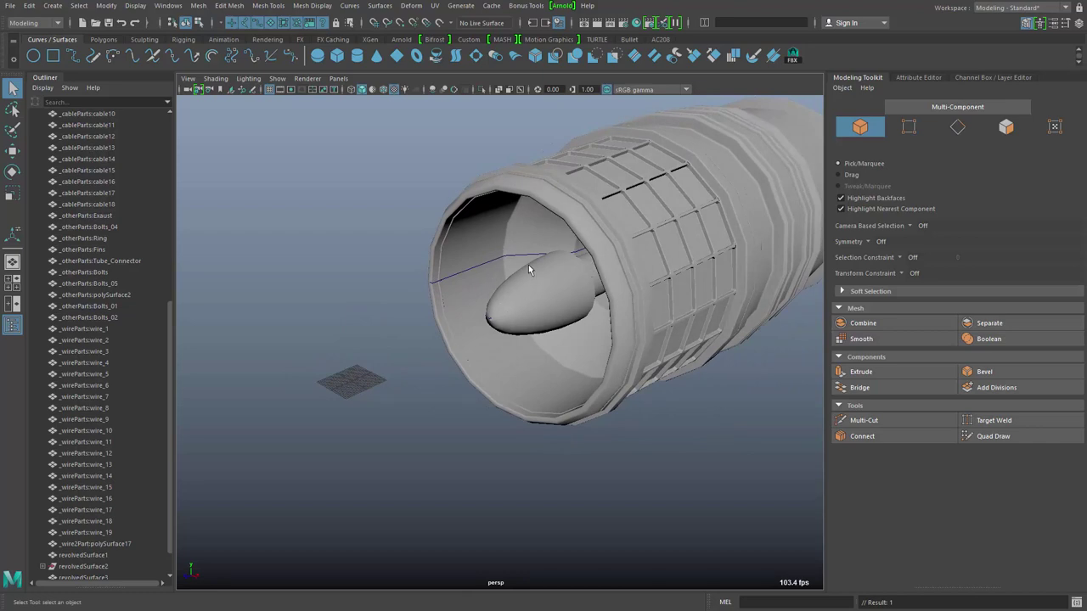
alt+drag(507, 416, 383, 441)
alt+right_drag(383, 441, 489, 442)
alt+middle_drag(490, 441, 479, 441)
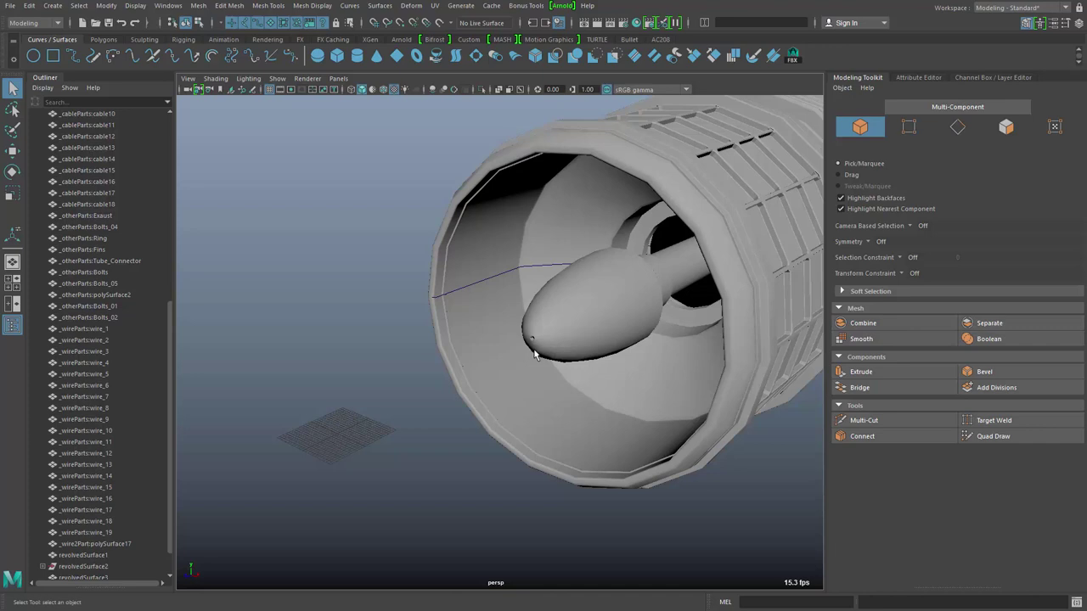
click(103, 39)
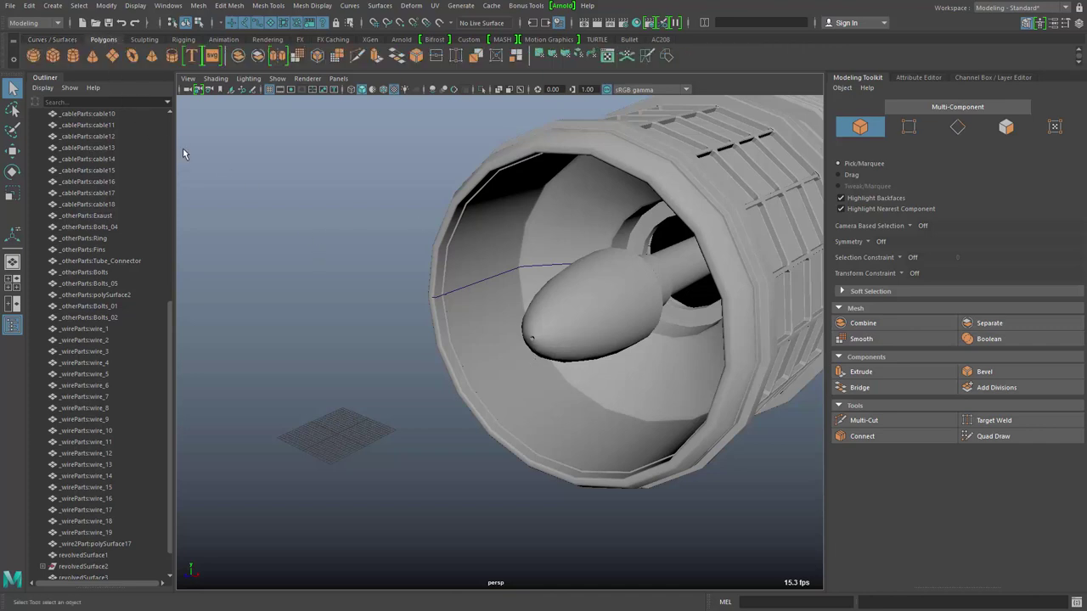
click(54, 56)
click(934, 78)
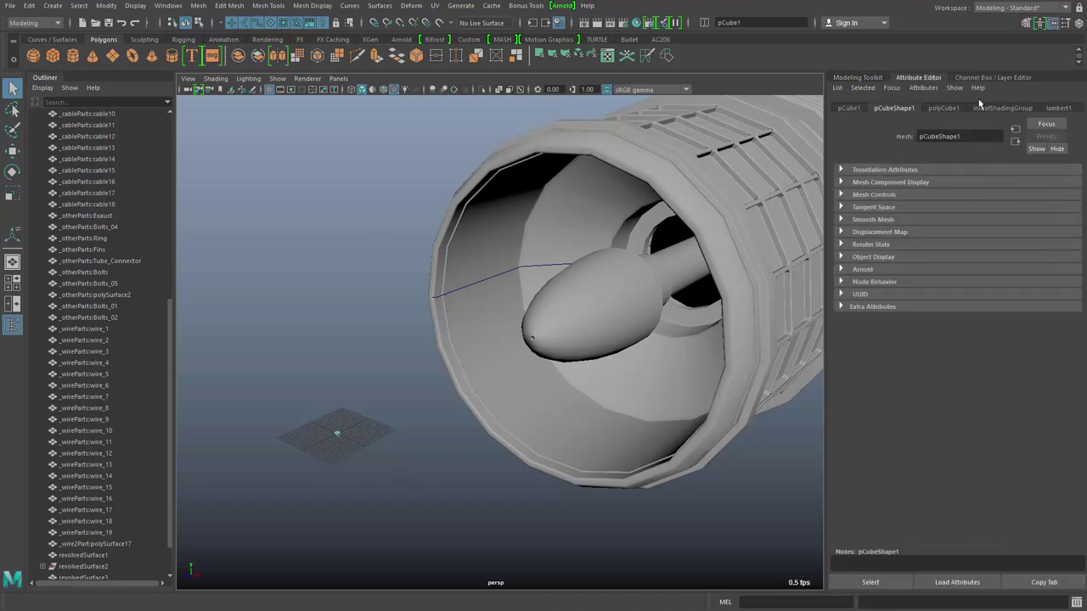
click(944, 108)
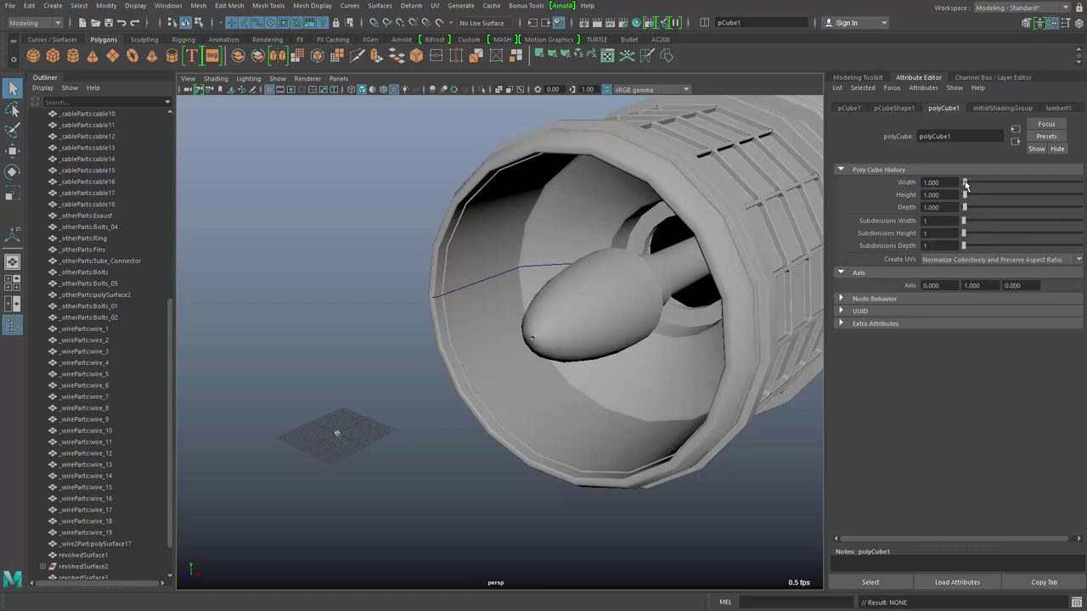
drag(964, 183, 1010, 200)
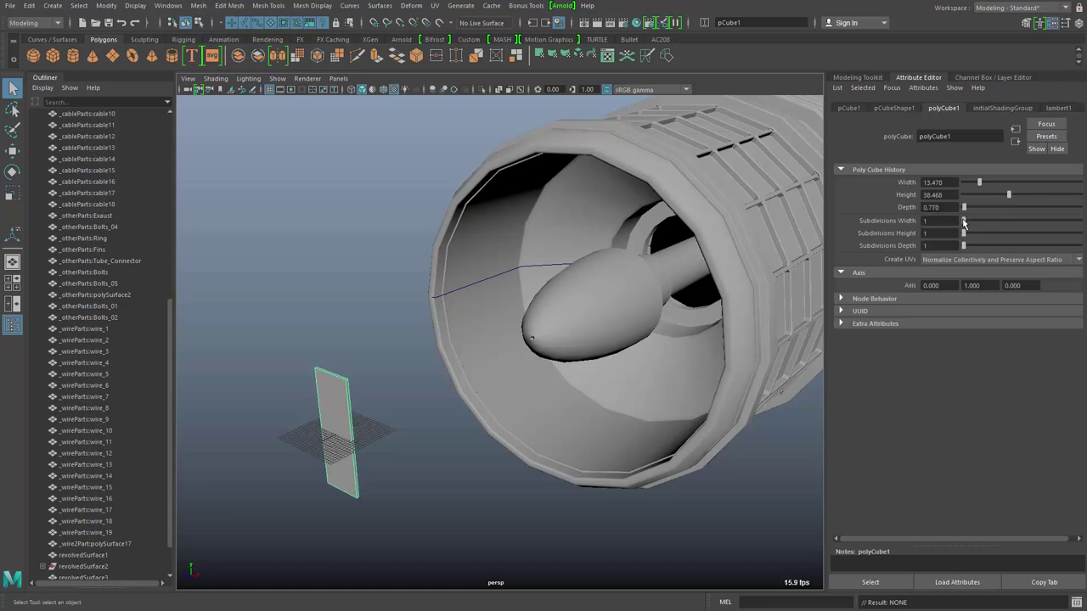
mouse_move(965, 223)
mouse_down()
mouse_move(977, 225)
mouse_move(972, 237)
mouse_up()
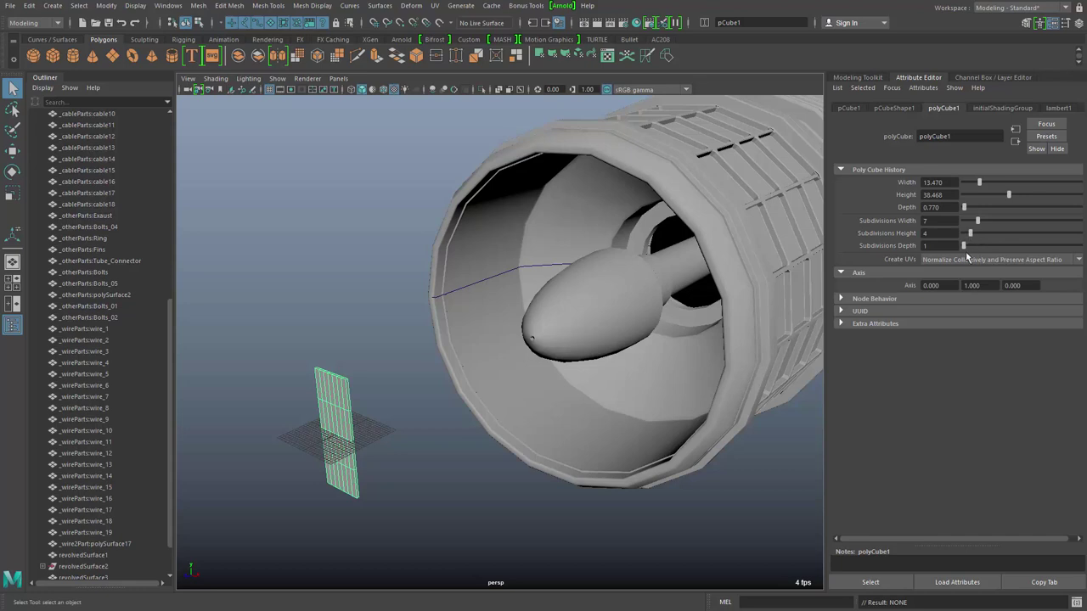
Step: Raise the thin cube to Translate Y 19.773 so it stands on the grid, and group it
alt+drag(553, 426, 427, 347)
key(w)
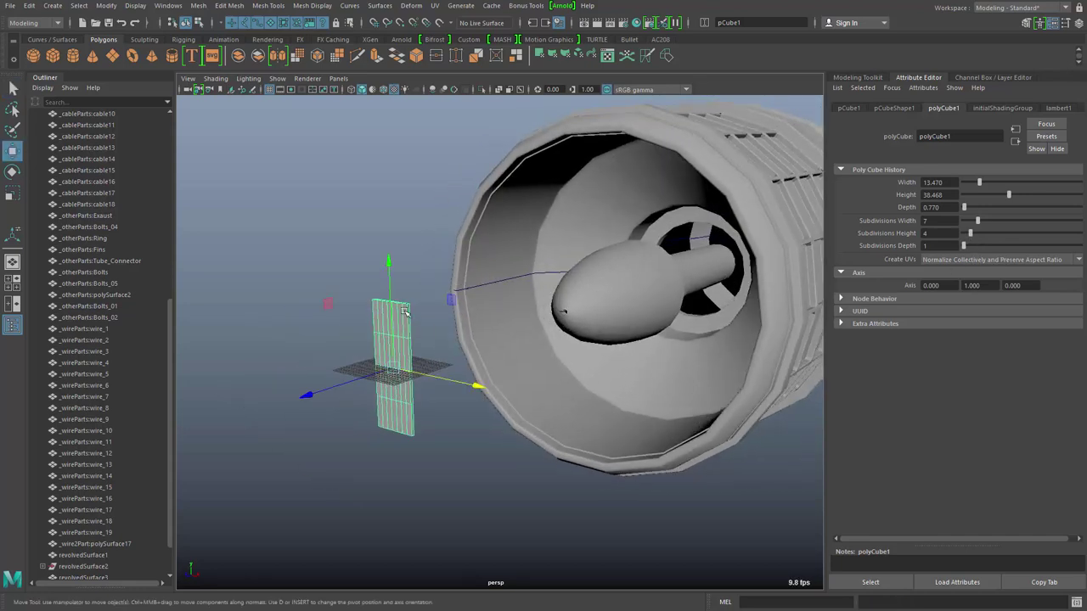
drag(386, 263, 384, 188)
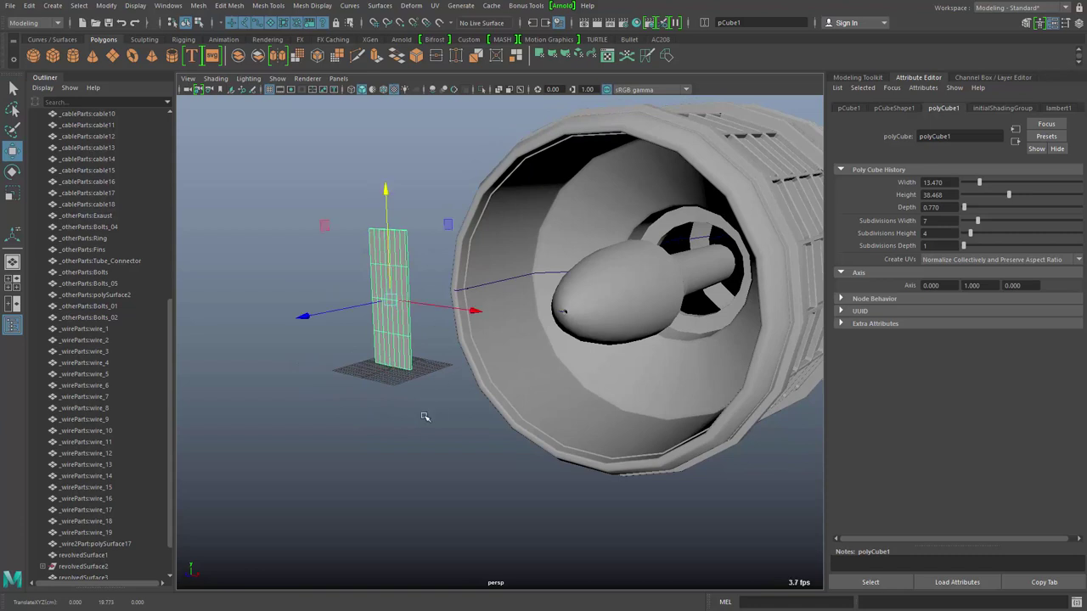
key(ctrl+g)
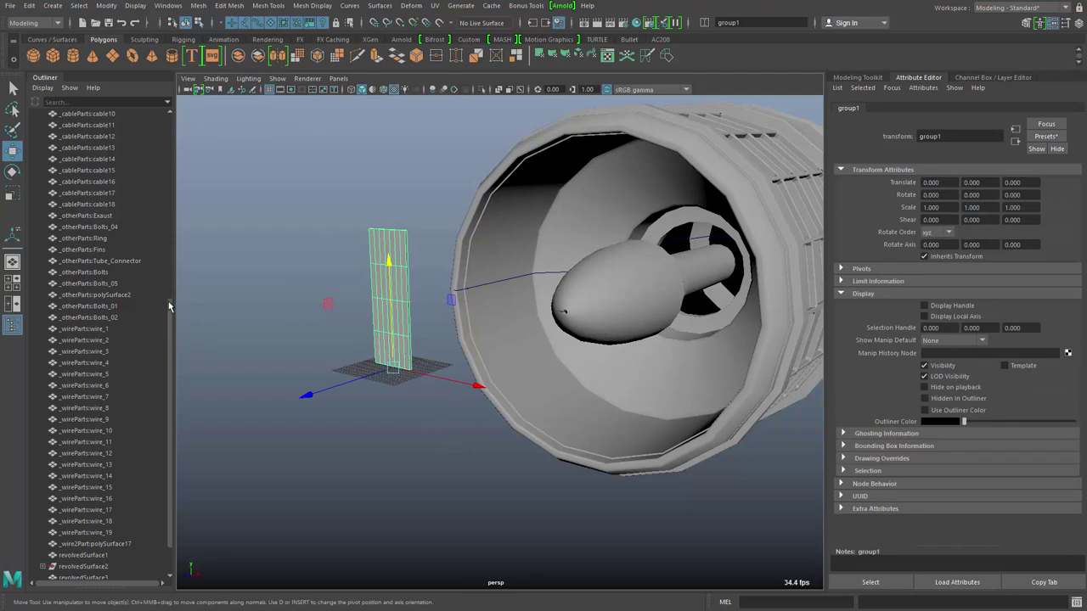
drag(169, 302, 210, 388)
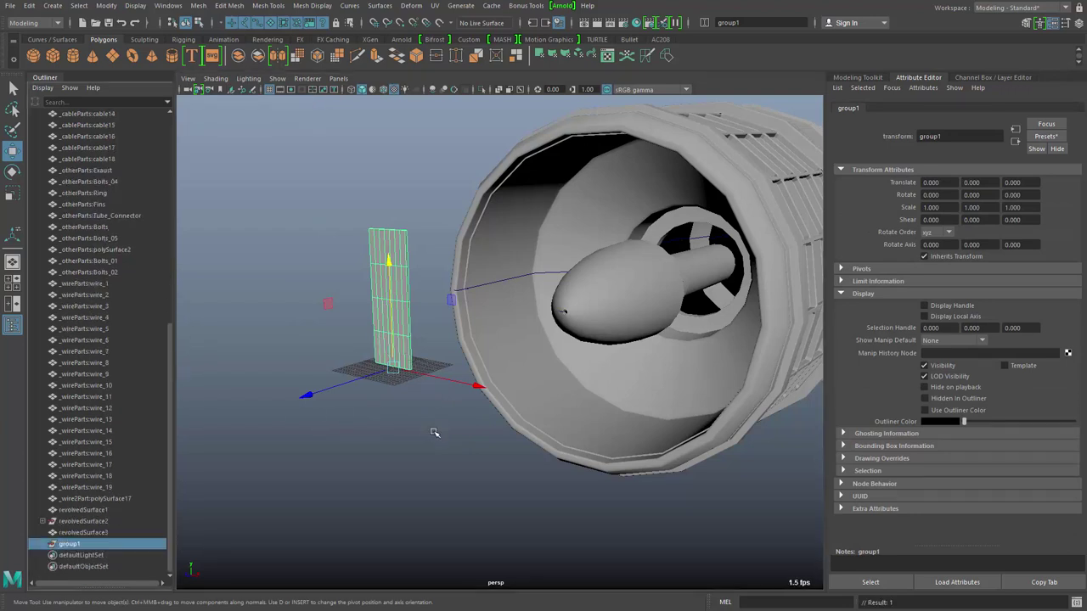
Step: Add a Bend deformer to the thin cube from a detached list of the nonlinear deformers
click(381, 235)
key(f)
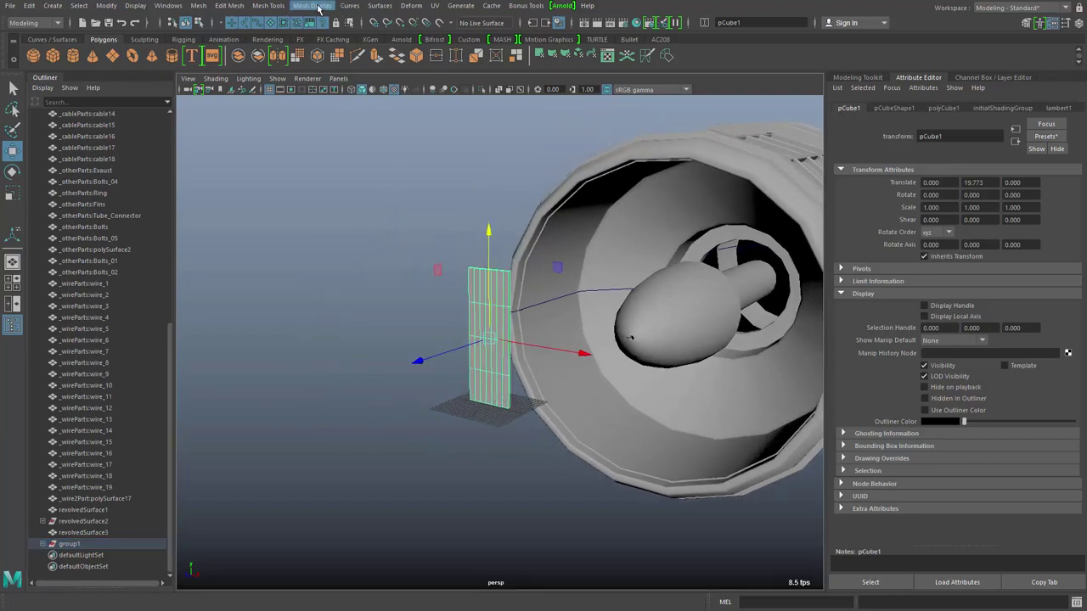
click(411, 6)
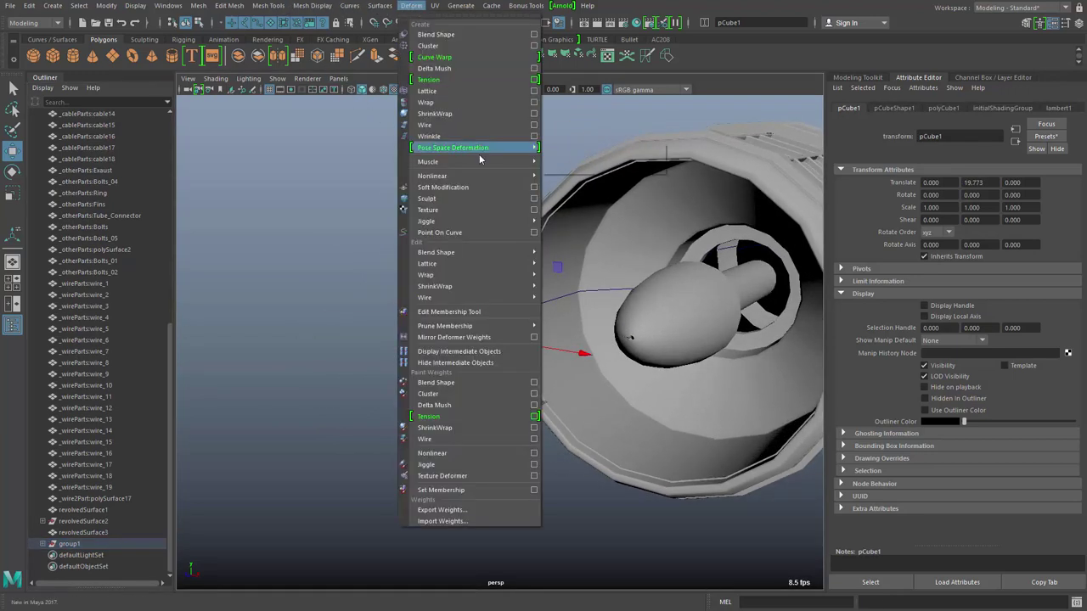
mouse_move(502, 174)
click(574, 179)
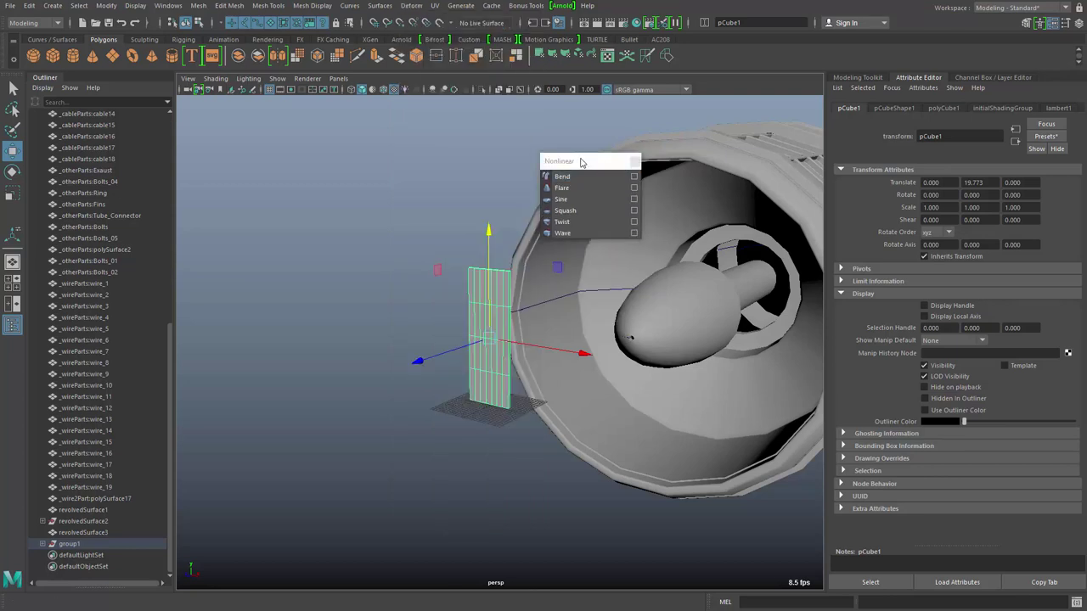
drag(586, 161, 362, 169)
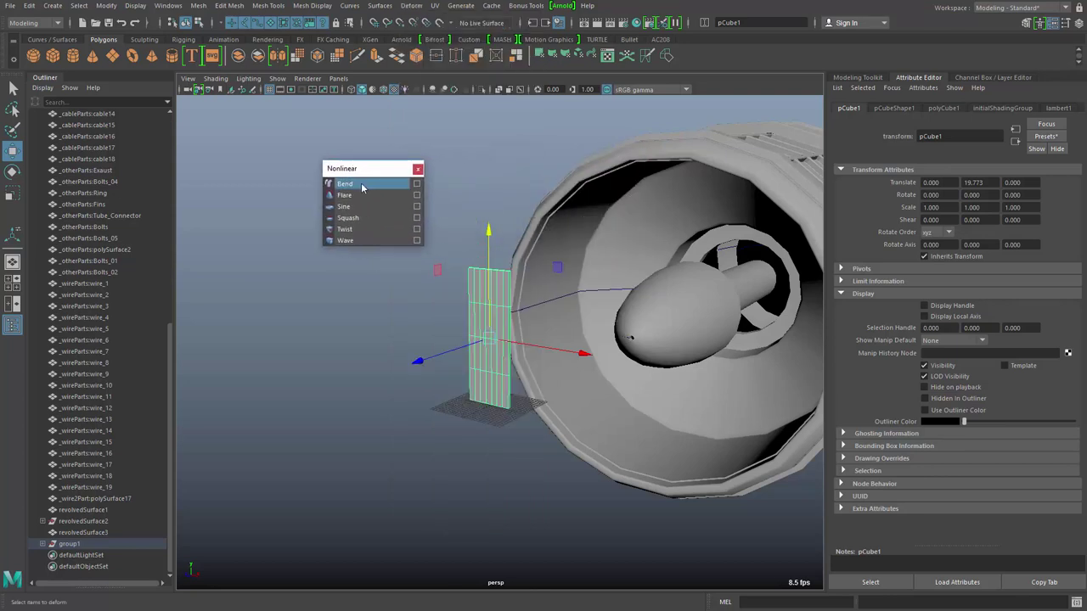
click(345, 184)
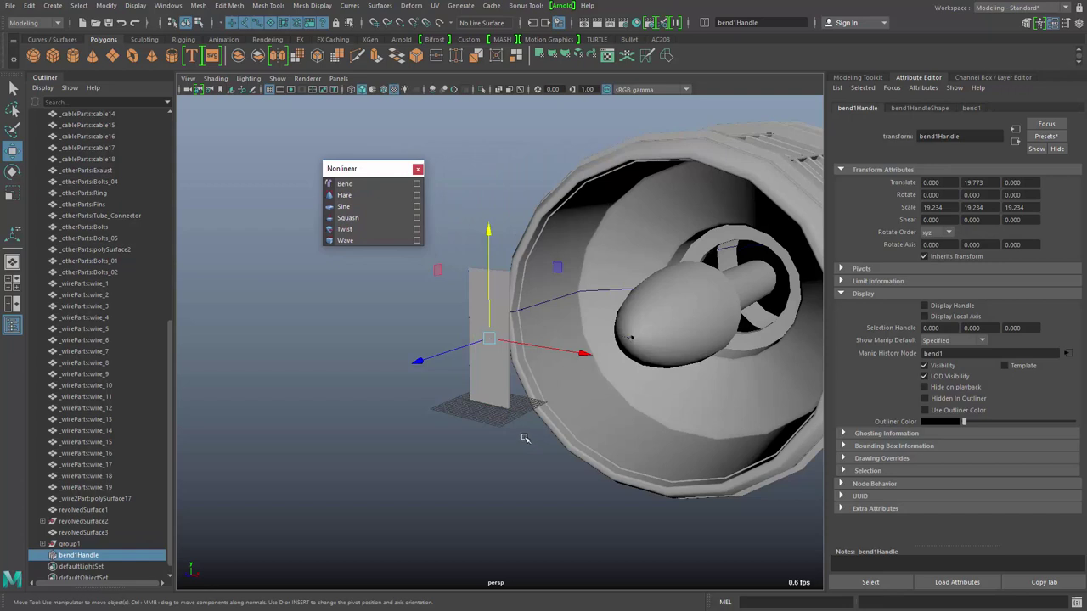
Step: Rotate the bend handle to -90 in Z and set the bend's Curvature to about 25.979
key(e)
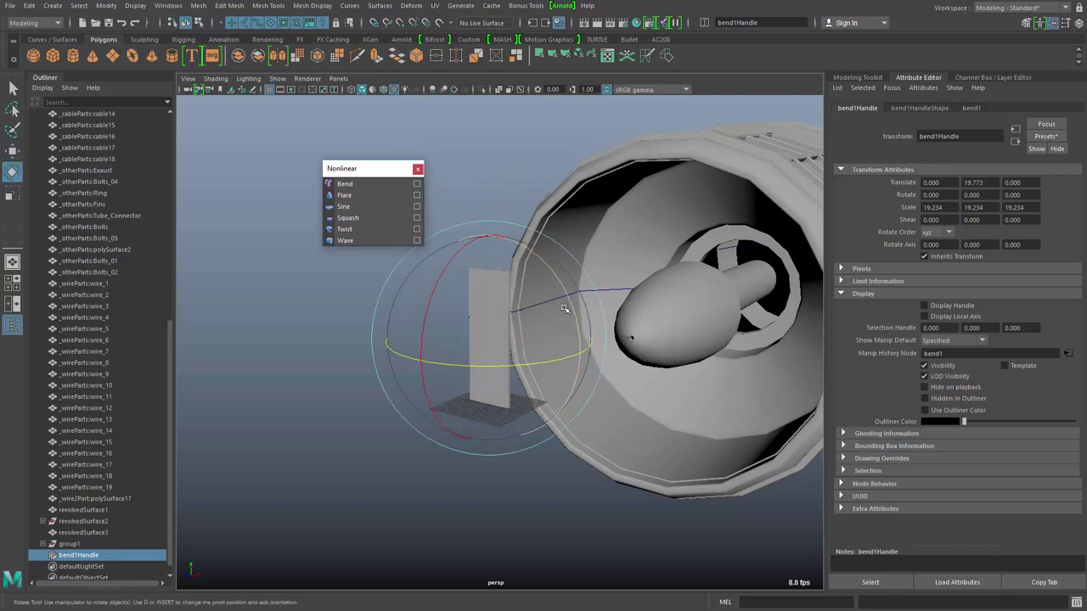
drag(568, 302, 582, 370)
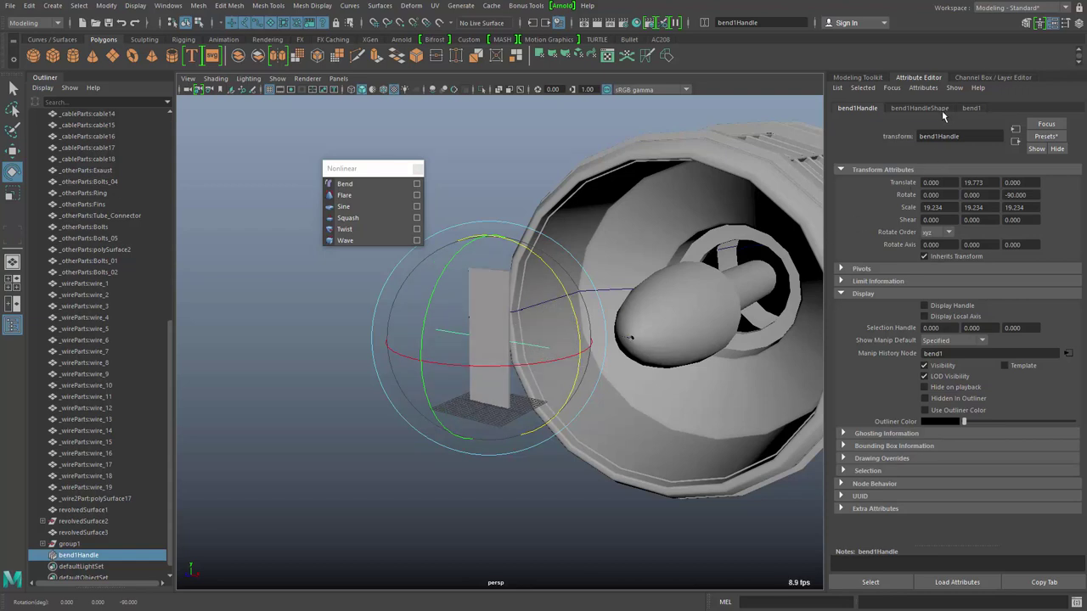
click(969, 108)
drag(1022, 183, 1027, 184)
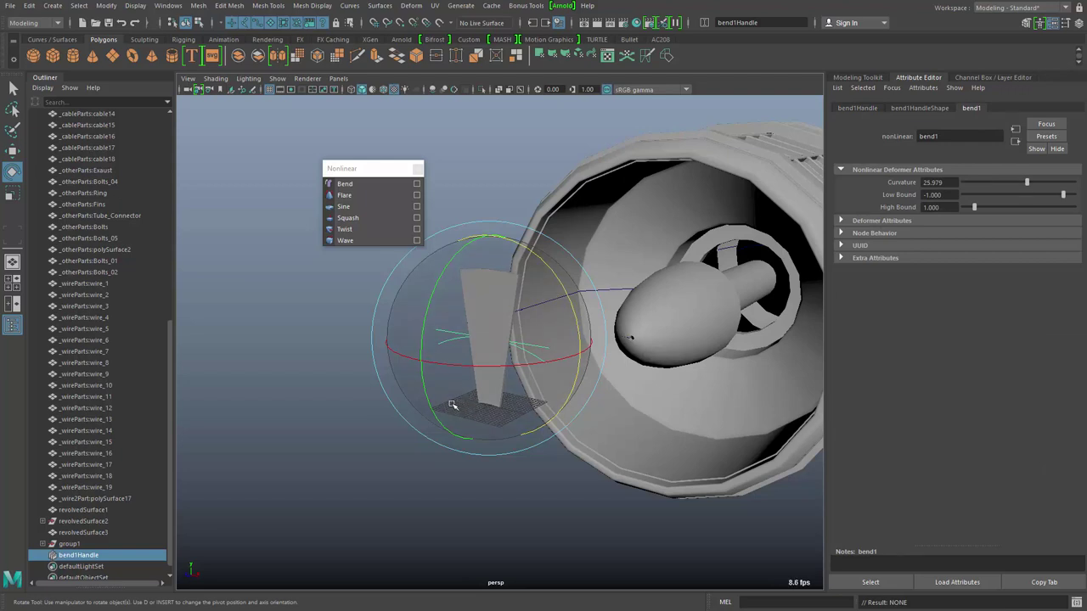
Step: Turn the bend handle about its own axis so the blade curves across its width, and raise Curvature to about 72.371
drag(430, 399, 422, 331)
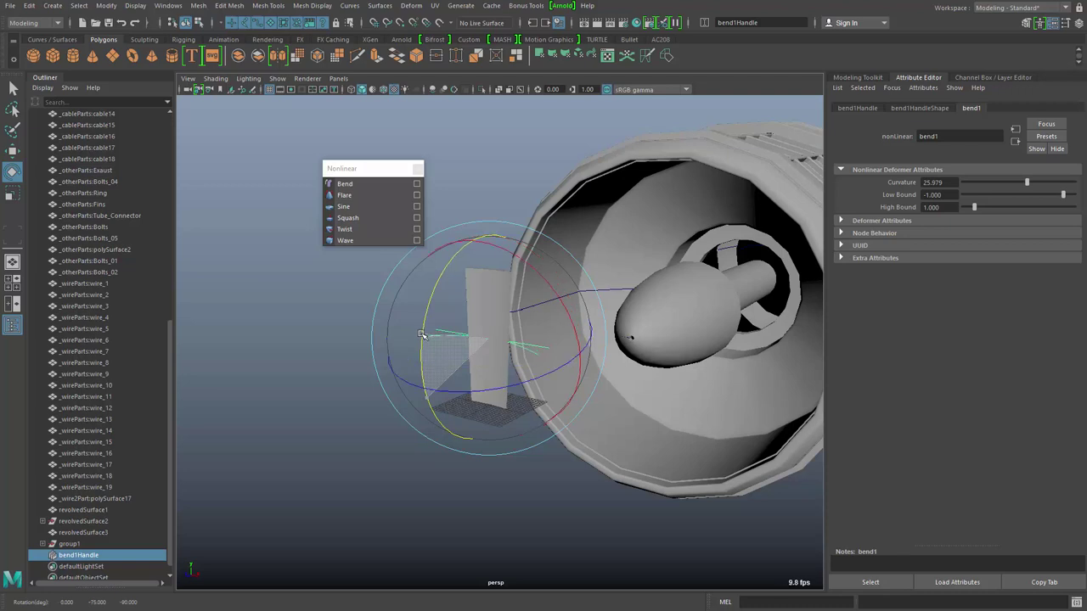
alt+drag(662, 399, 648, 463)
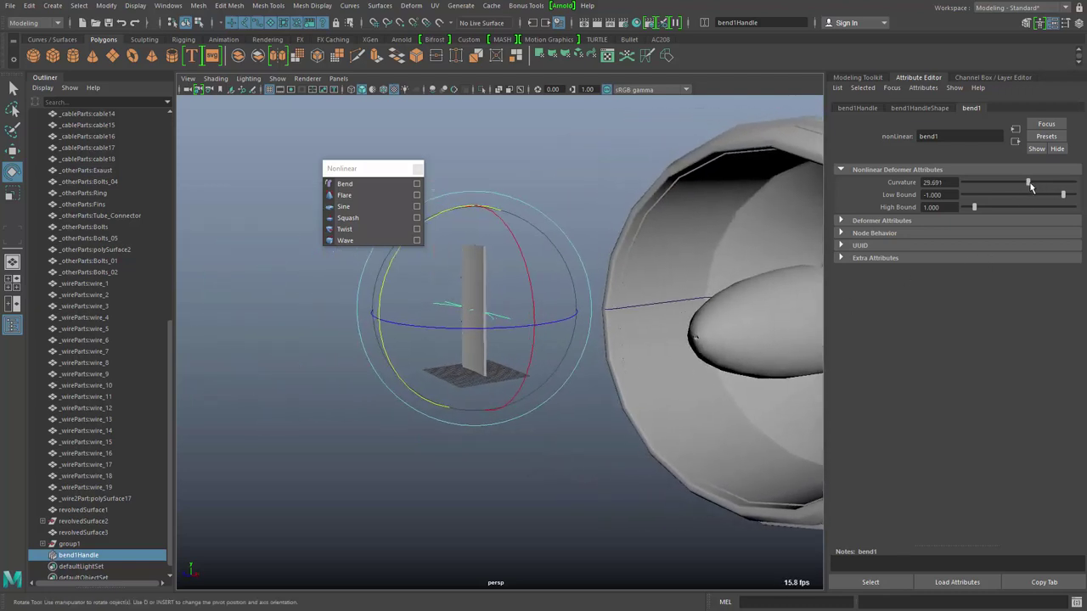
drag(1027, 183, 1041, 184)
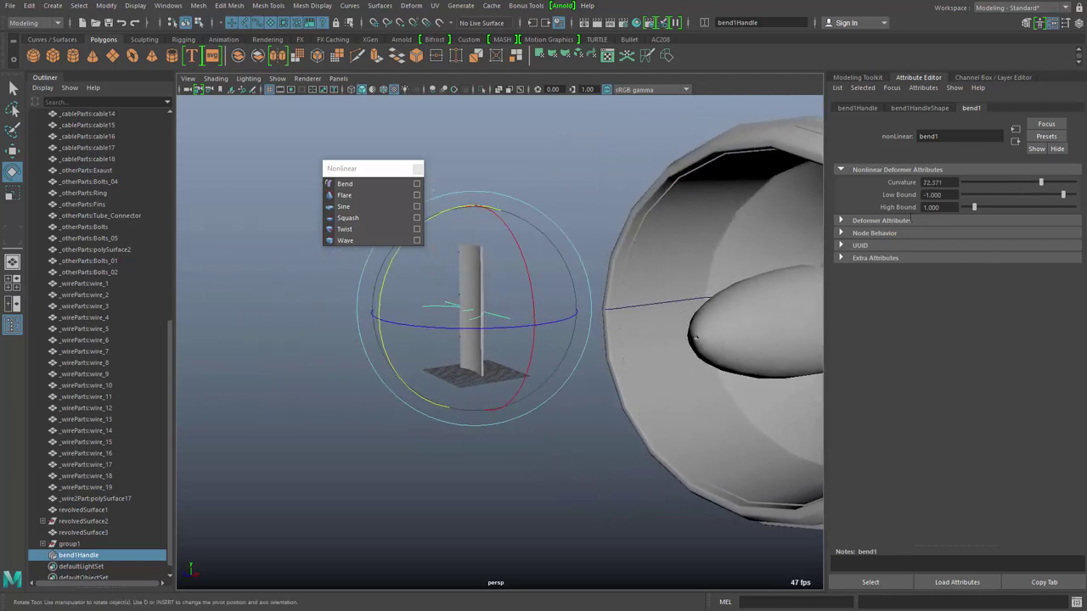
alt+drag(463, 395, 533, 476)
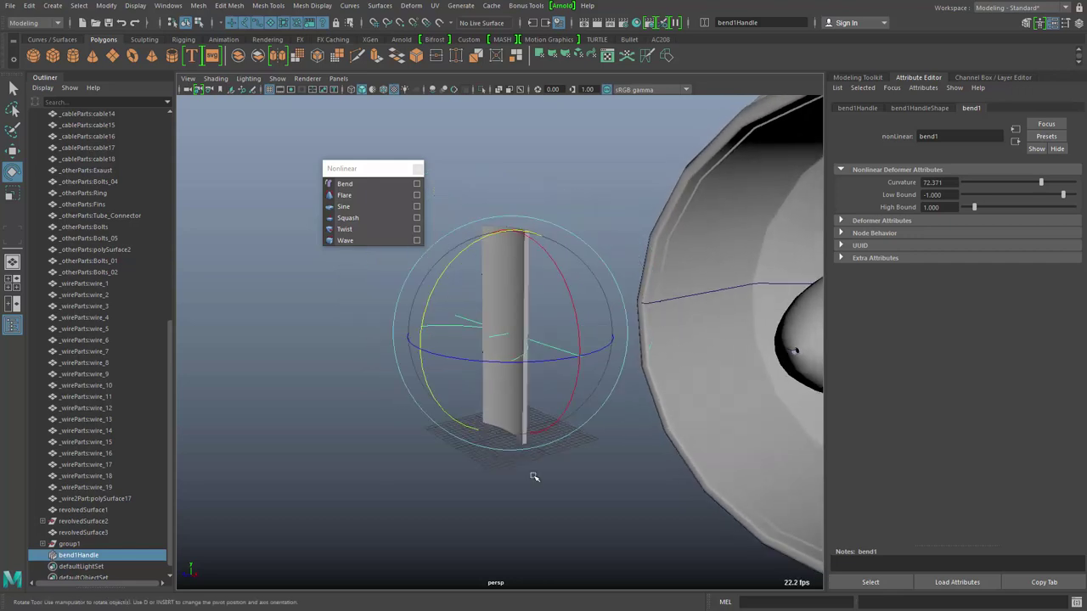
Step: Select the bent blade mesh and add a Flare deformer to it
click(534, 476)
click(508, 397)
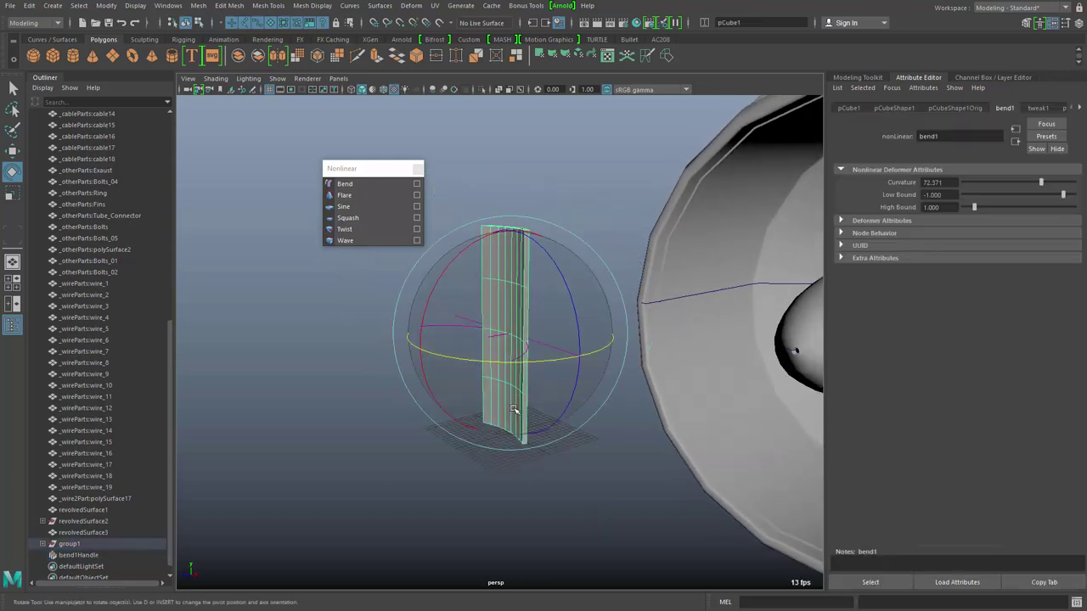
alt+drag(514, 410, 507, 481)
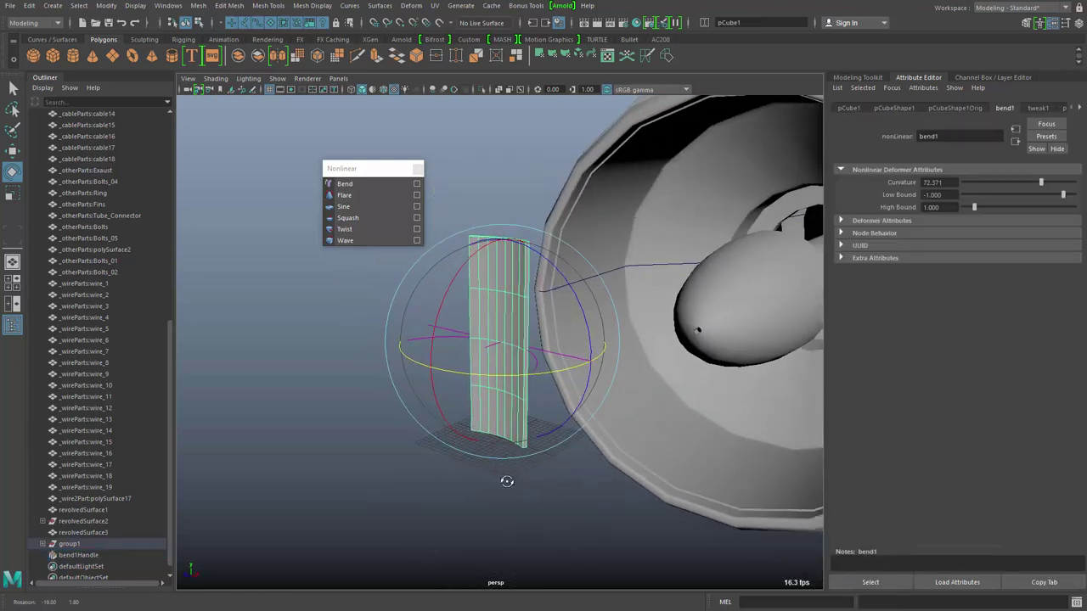
click(353, 199)
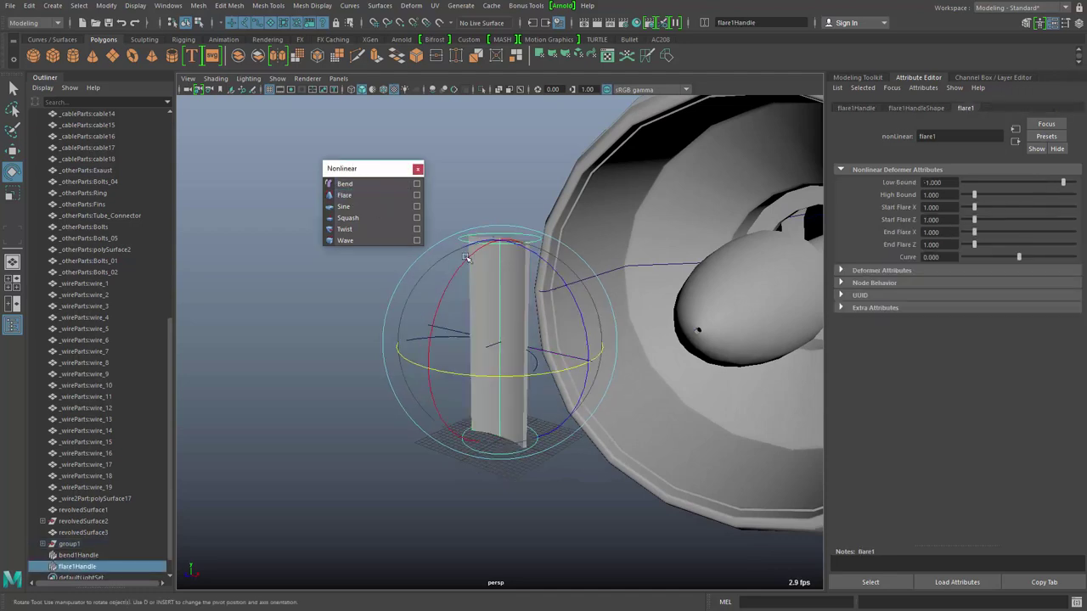
Step: Shape the blade with the flare manipulators: Start Flare X about 0.931, End Flare X about 1.203 and Curve about -0.155
key(t)
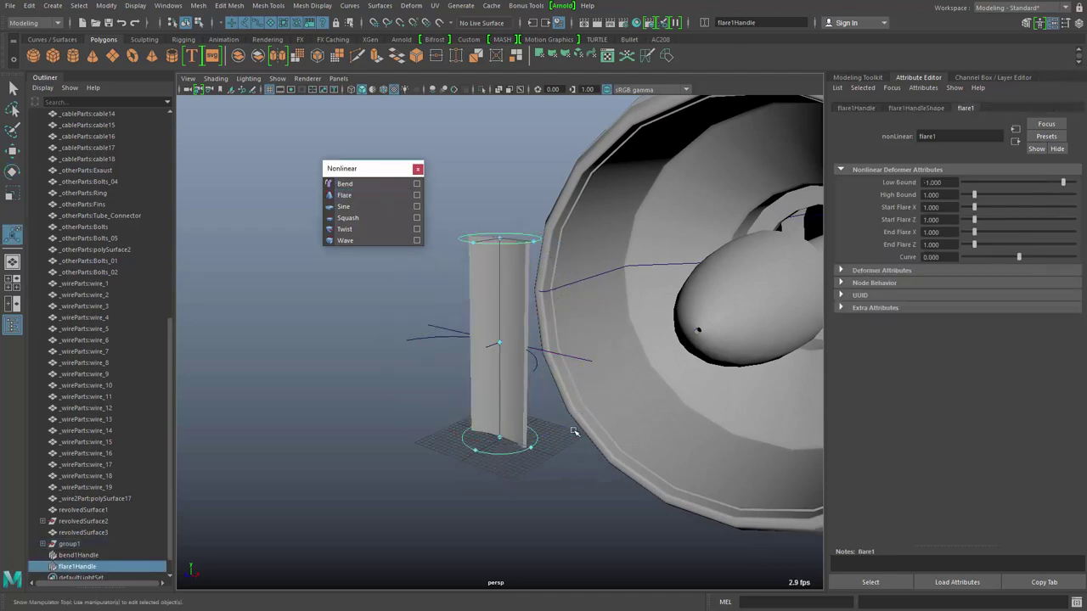
alt+drag(576, 432, 563, 482)
mouse_move(529, 447)
mouse_down()
mouse_move(552, 451)
mouse_move(529, 443)
mouse_up()
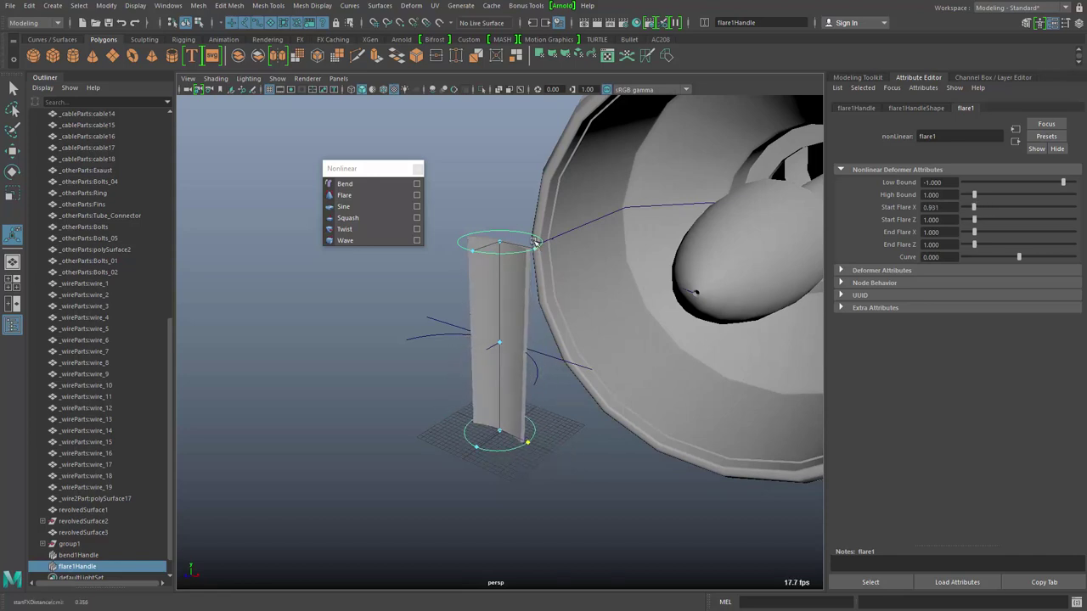
drag(536, 249, 542, 249)
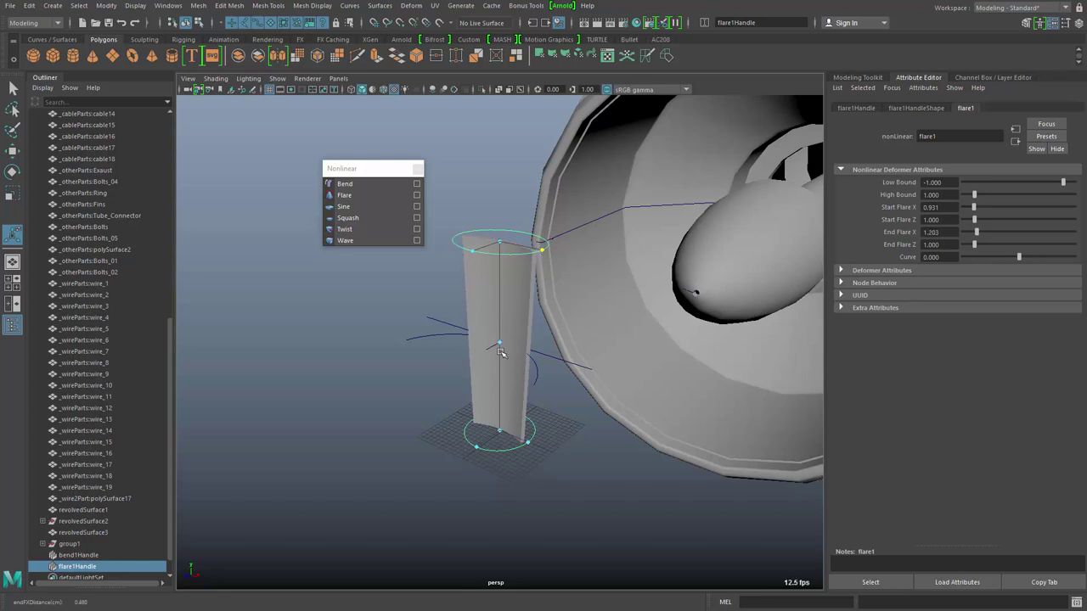
drag(498, 346, 515, 375)
Step: Add a Twist deformer to the blade and adjust it to a Start Angle of about 63.969 and an End Angle of about 44.750
click(521, 405)
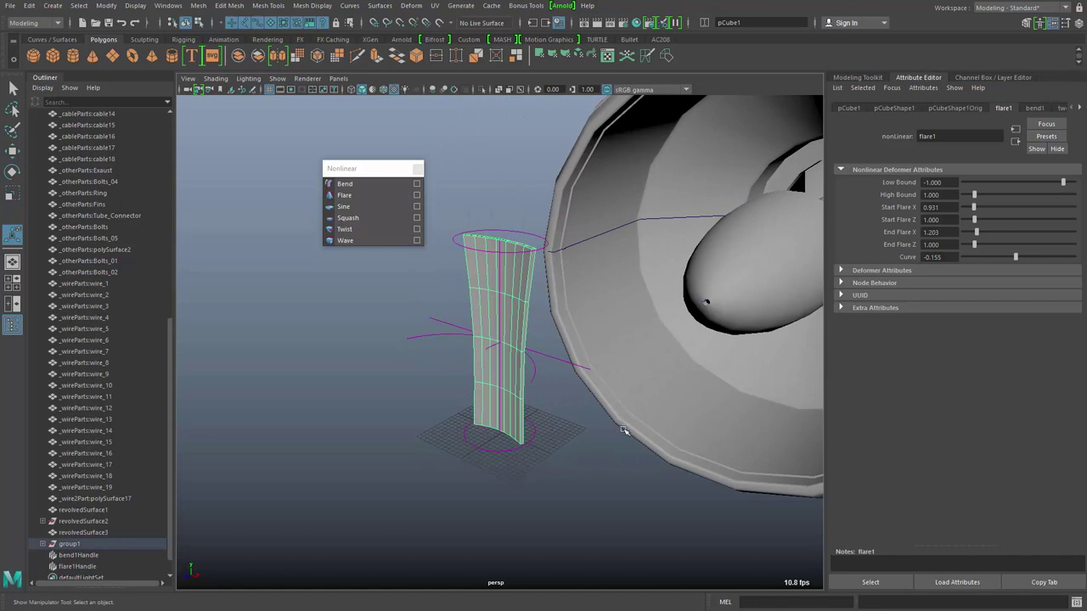
click(366, 228)
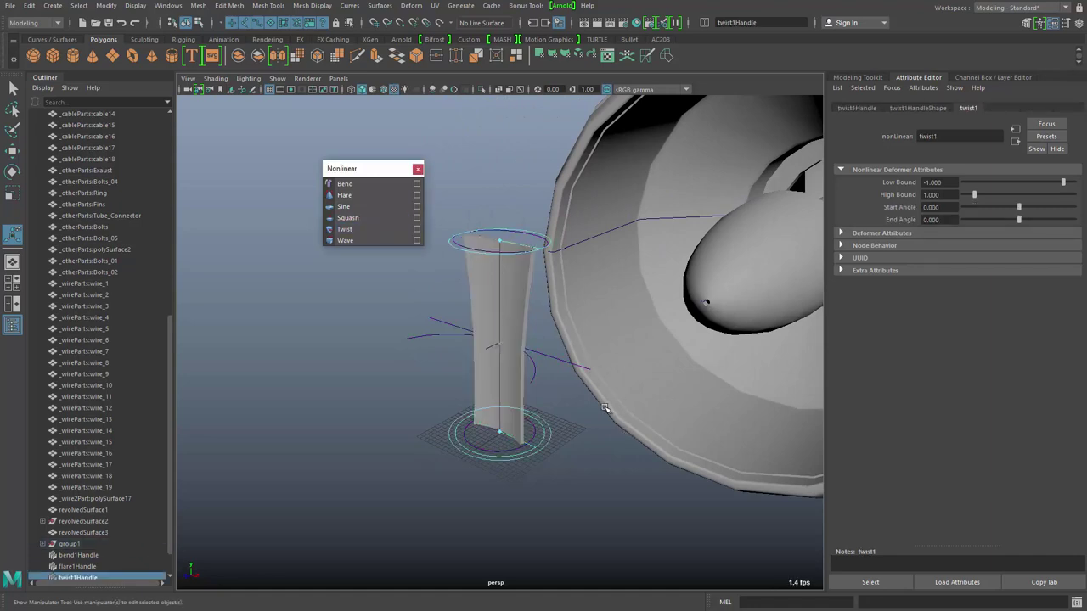
drag(515, 456, 485, 436)
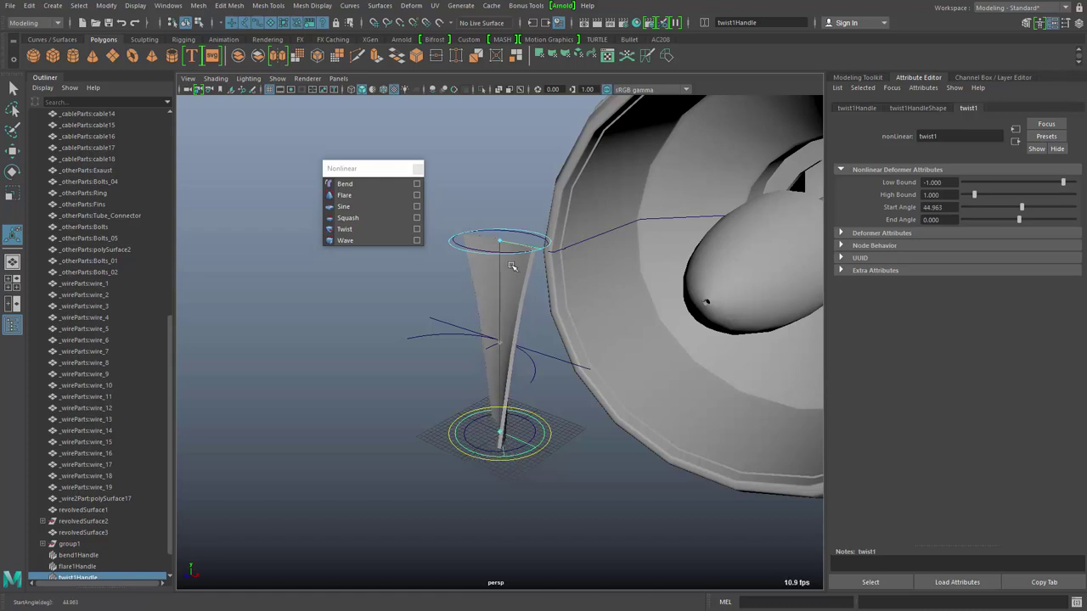
drag(514, 253, 432, 259)
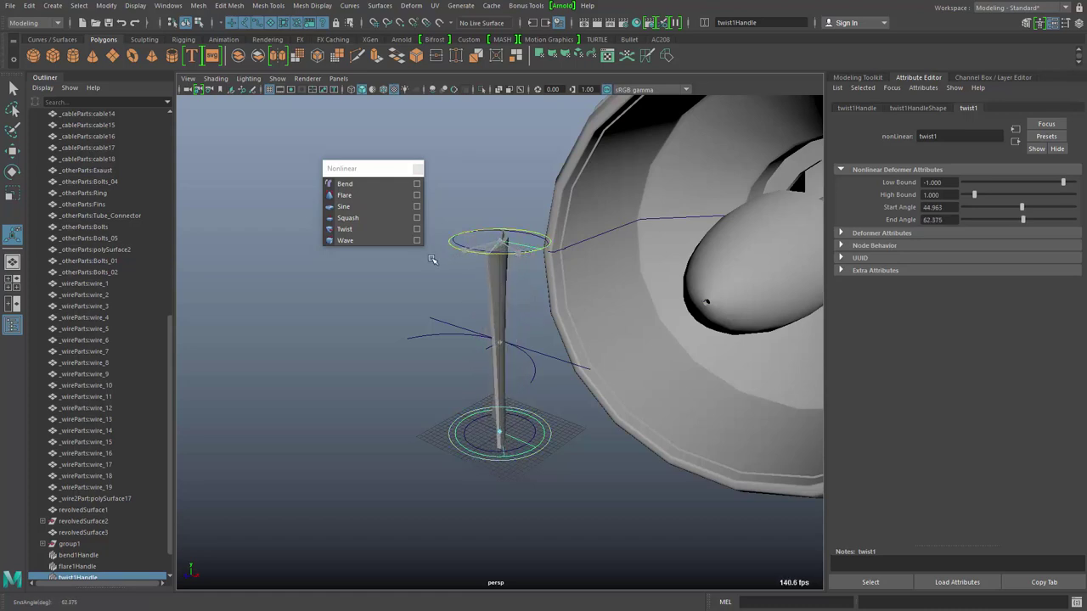
drag(495, 456, 473, 448)
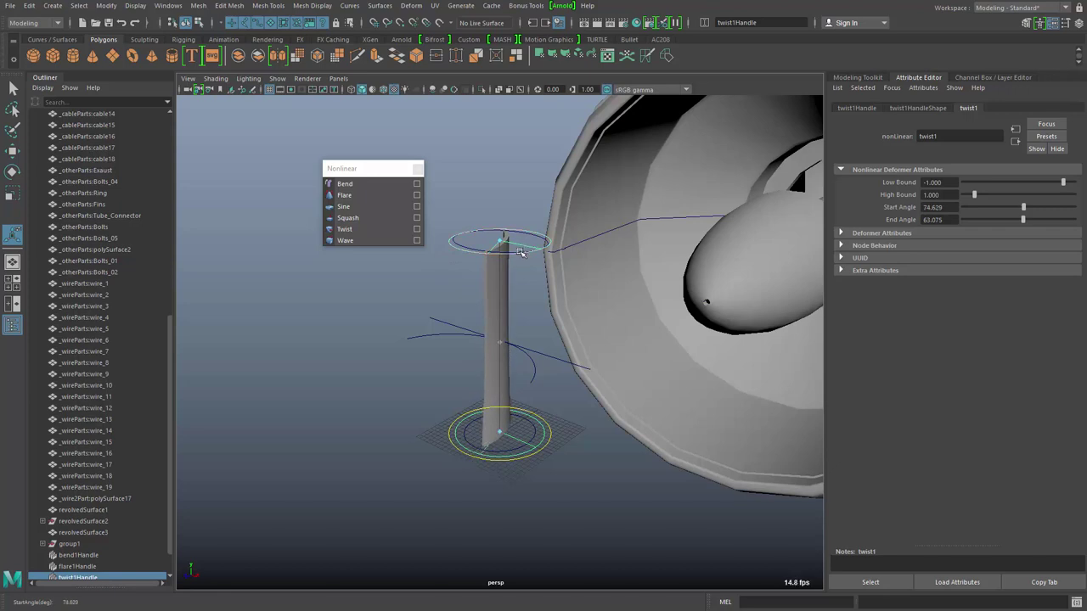
drag(521, 252, 550, 291)
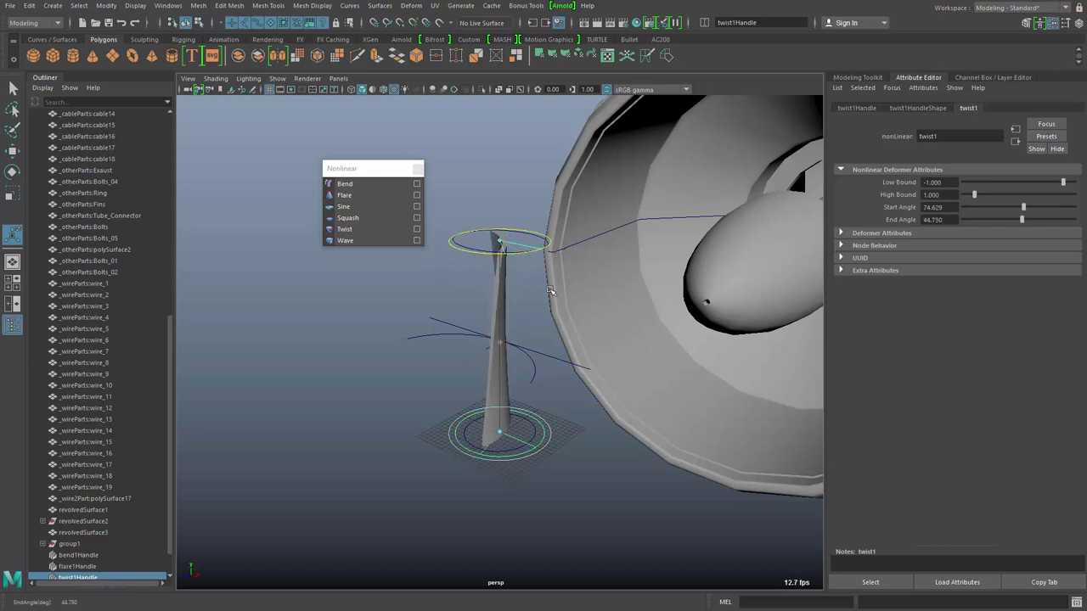
drag(519, 451, 594, 441)
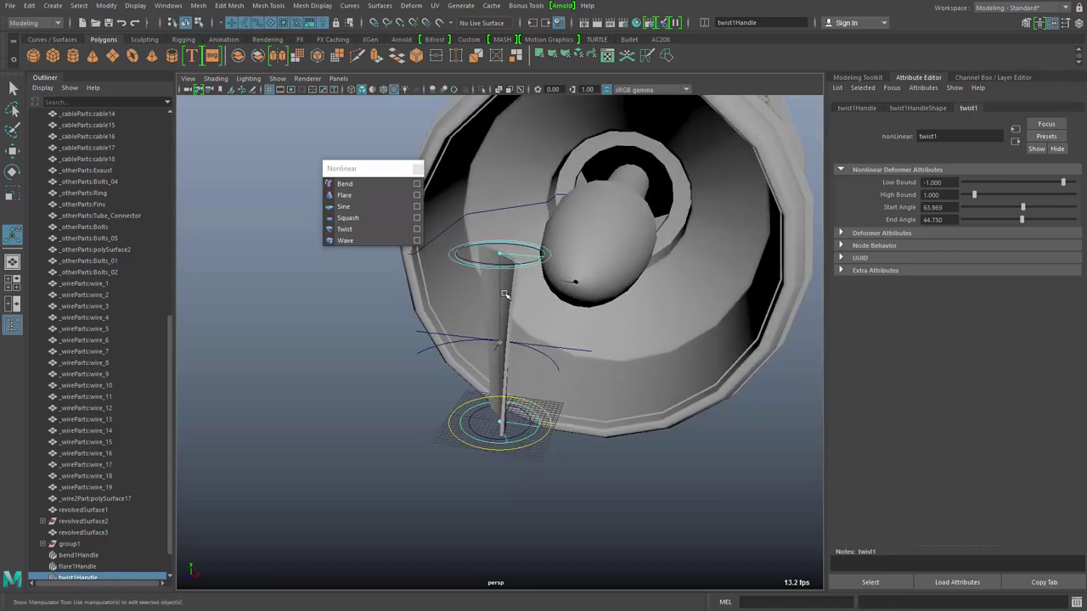
Step: Select the blade's group, group1, and close the floating Nonlinear deformer list
click(505, 293)
click(91, 544)
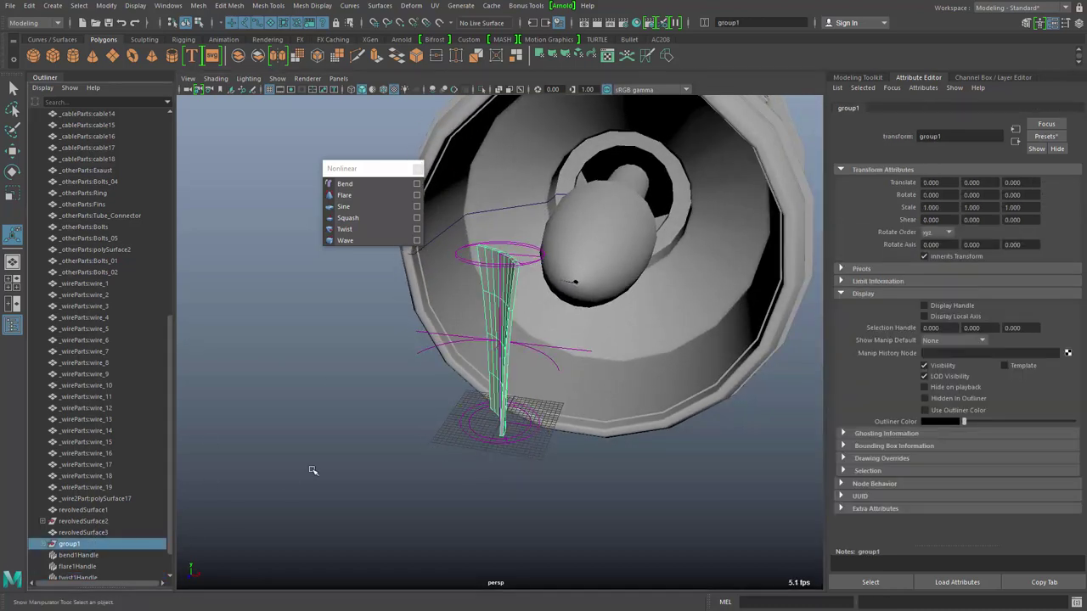
alt+drag(578, 467, 649, 464)
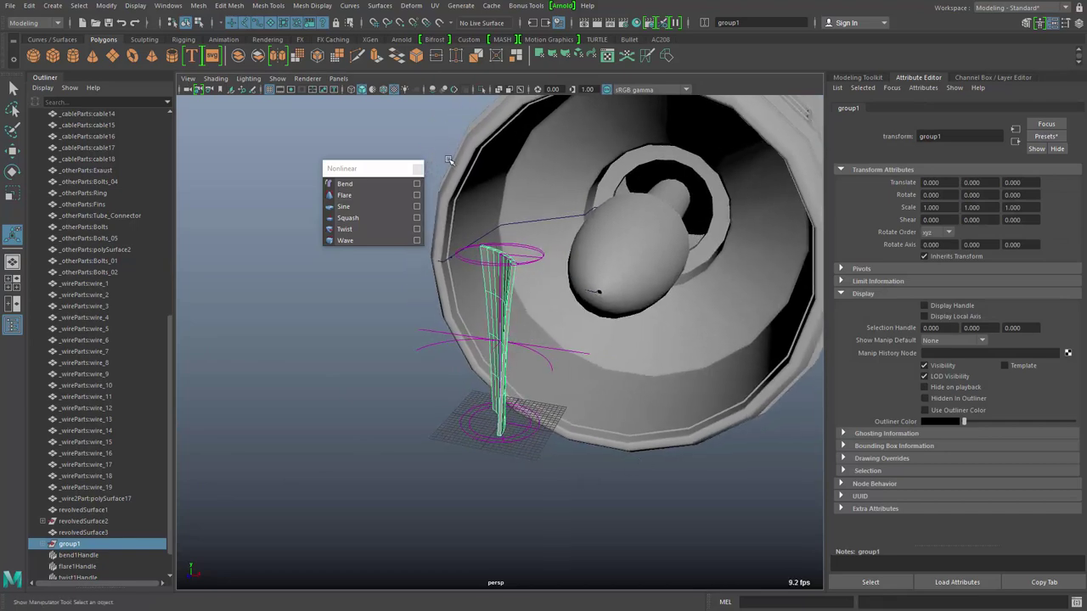
click(417, 169)
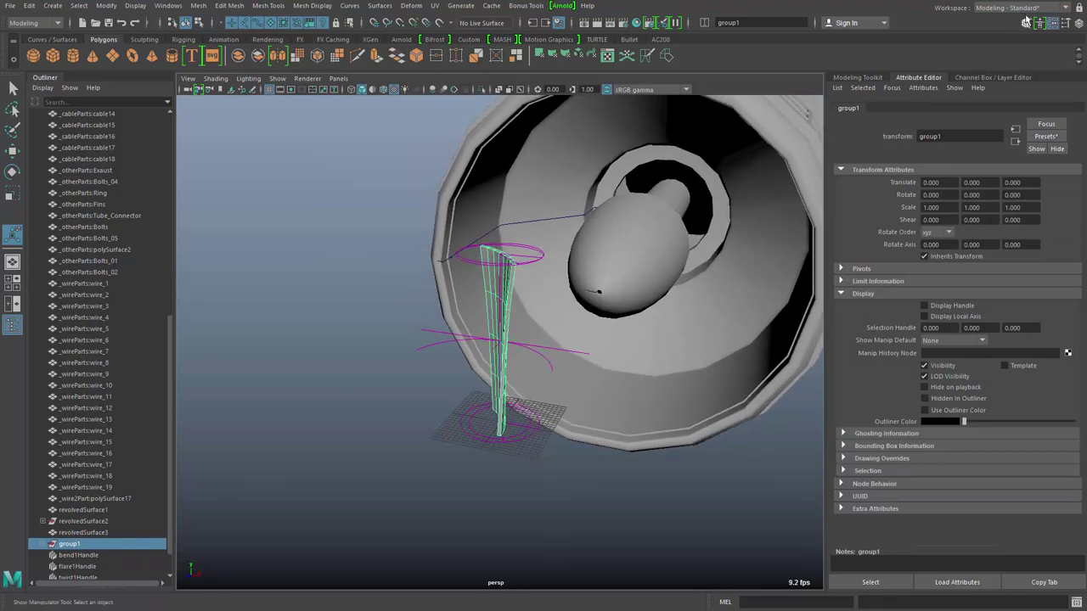
Step: Switch to the Motion Graphics workspace and create a MASH network from the blade group
click(1016, 8)
click(1000, 187)
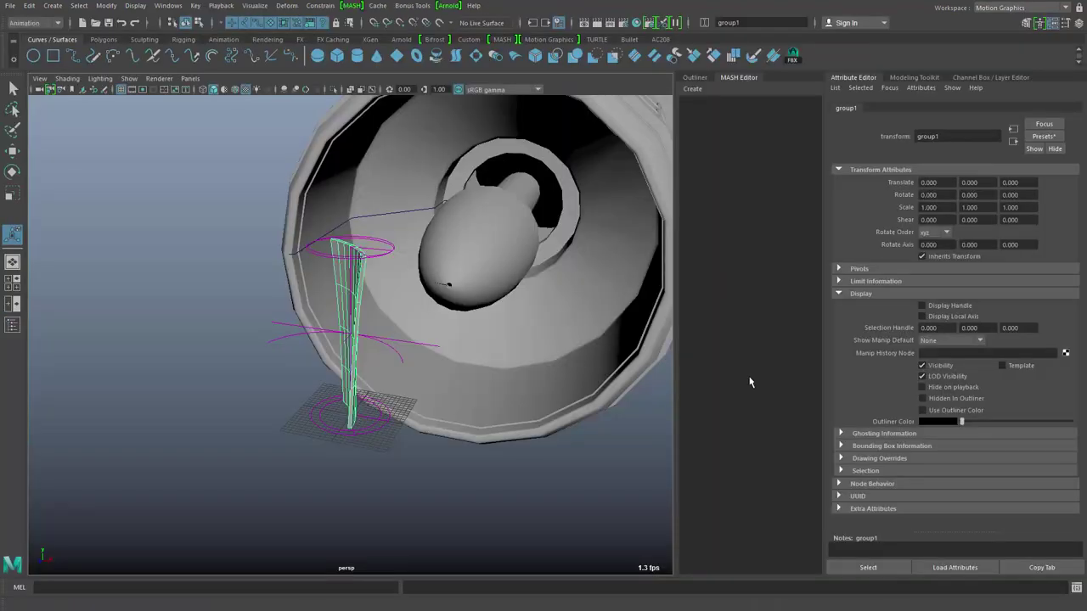
alt+drag(369, 417, 440, 401)
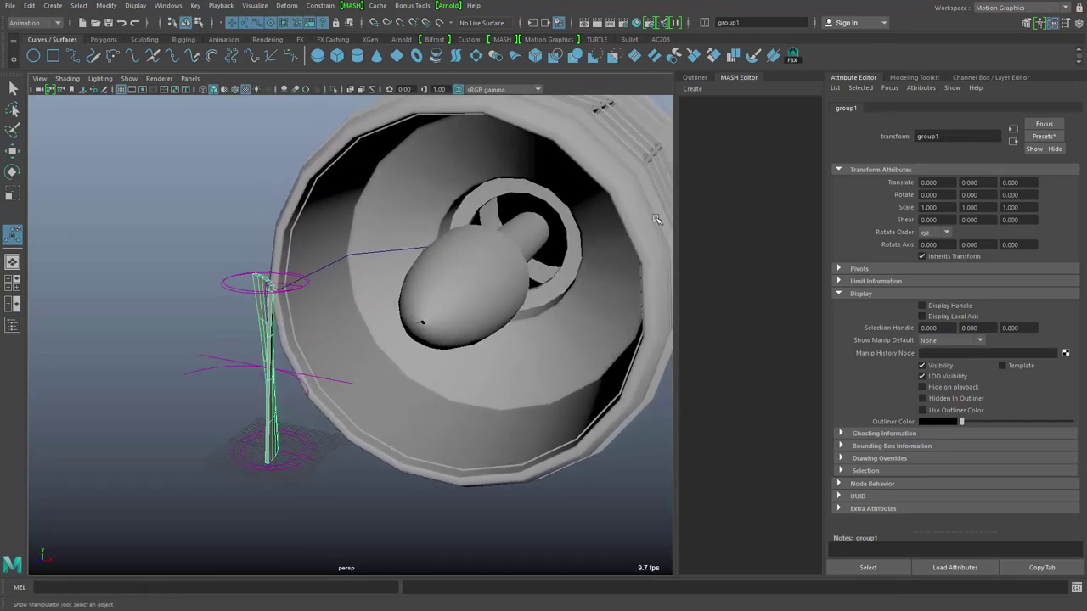
click(694, 90)
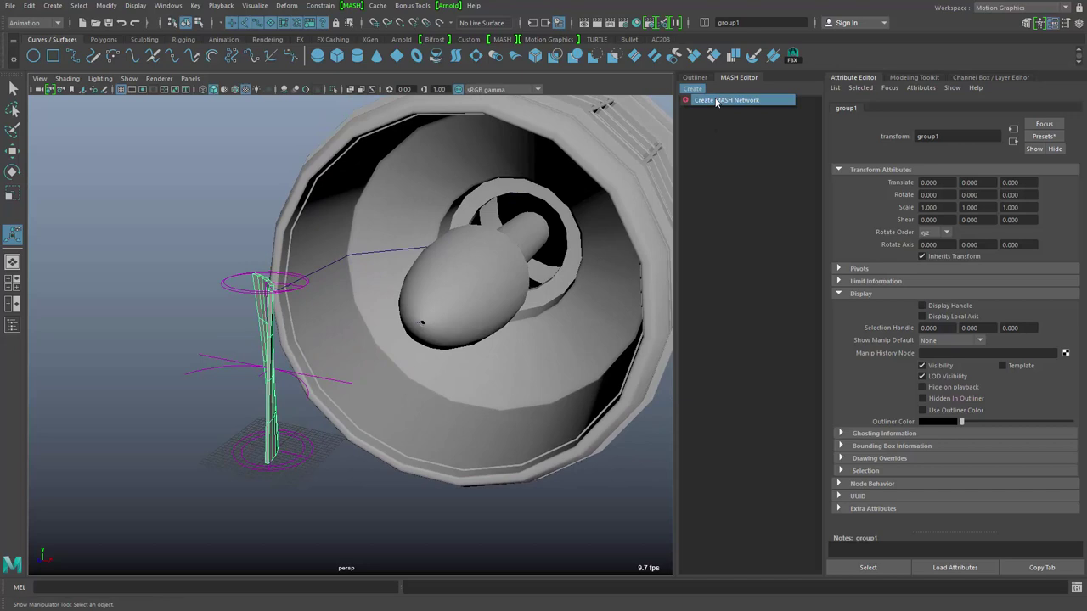
click(717, 101)
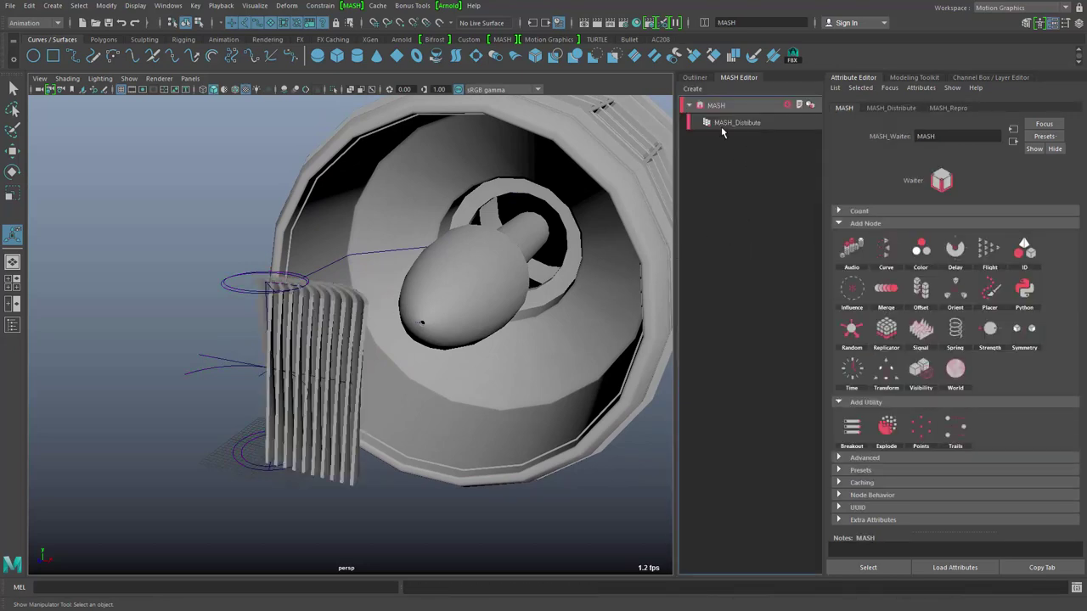
Step: Set the MASH Distribute node's distribution type to Radial
click(723, 125)
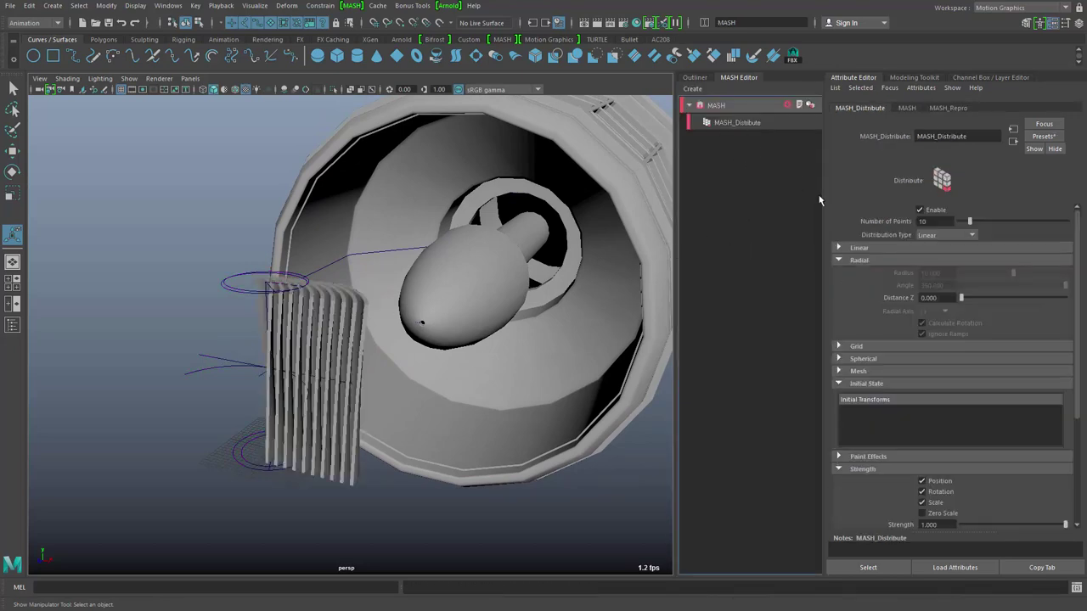
click(941, 236)
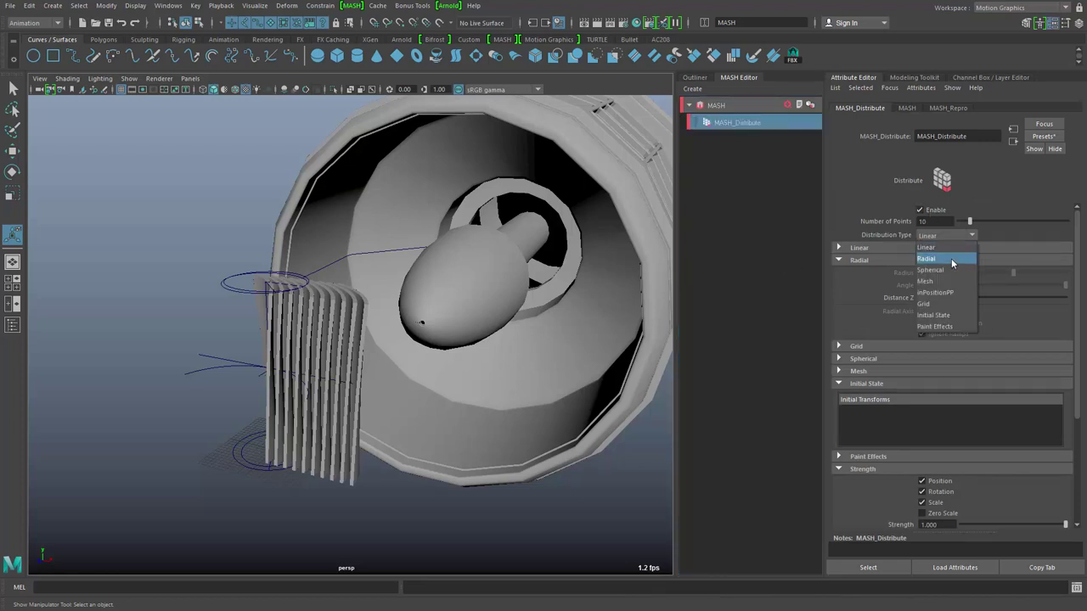
click(951, 259)
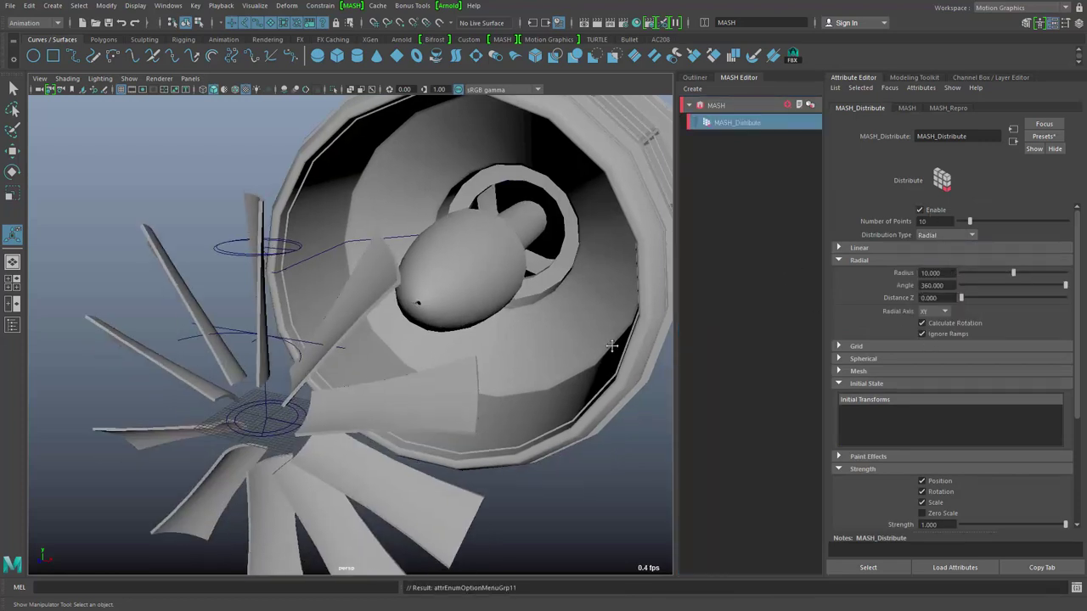
Step: Set the radial distribution's radius to 20 and its number of points to 38
drag(1013, 274, 1067, 277)
scroll(368, 350, down, 3)
alt+drag(368, 350, 490, 315)
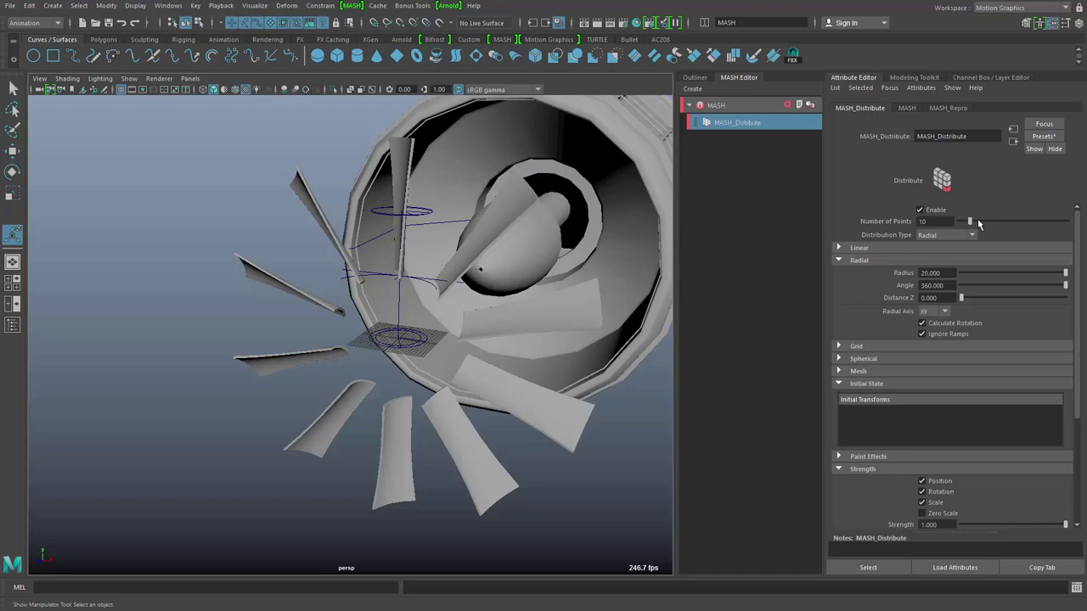
drag(970, 221, 1000, 223)
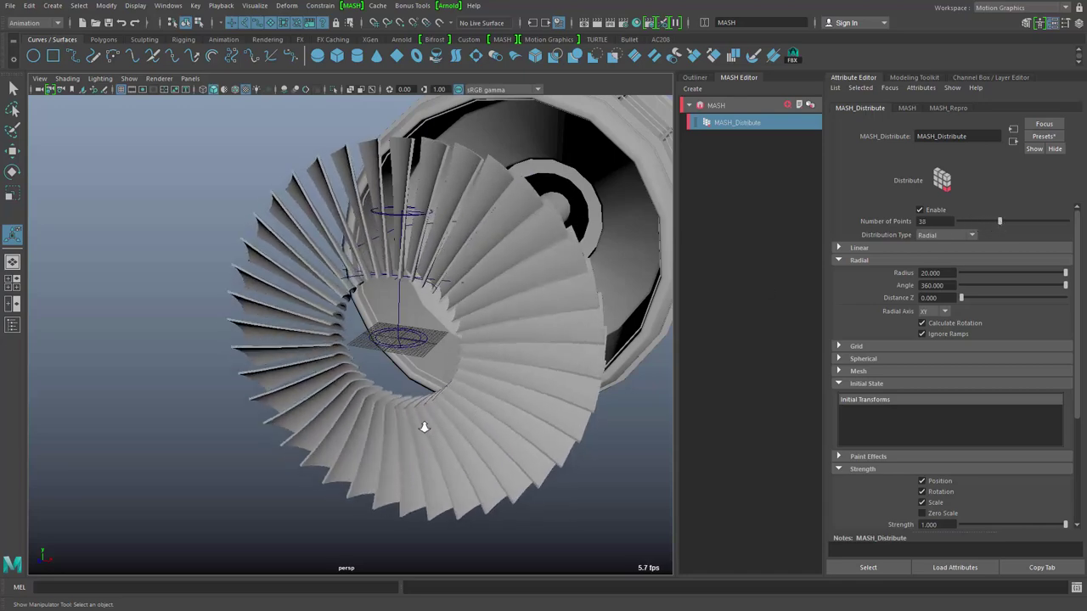
alt+drag(424, 424, 552, 271)
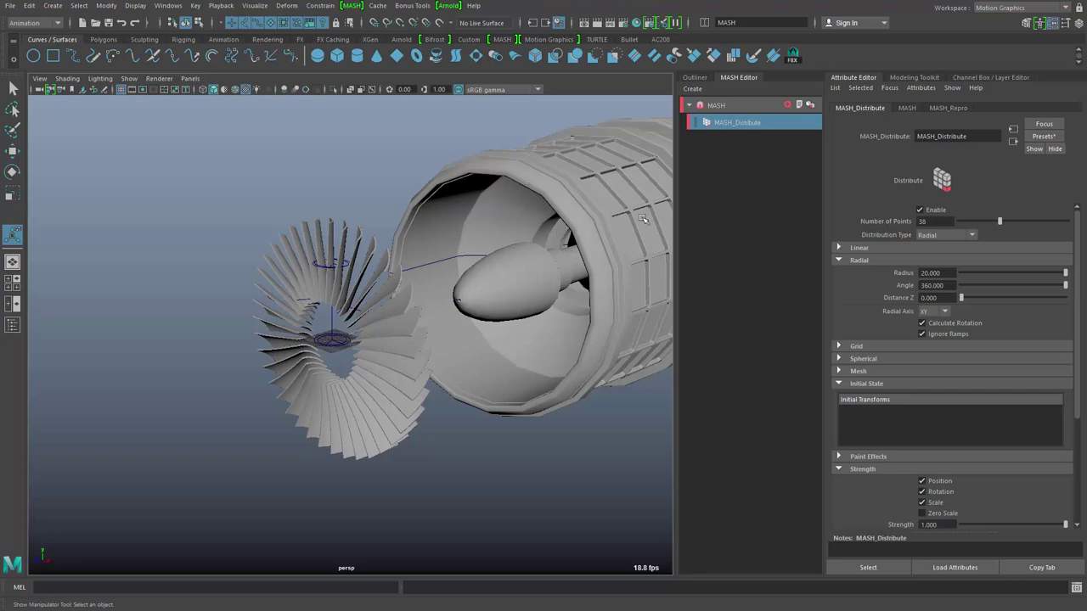
Step: Add a Transform node to the MASH network, create its controller null, and turn on the null's display handle
click(786, 105)
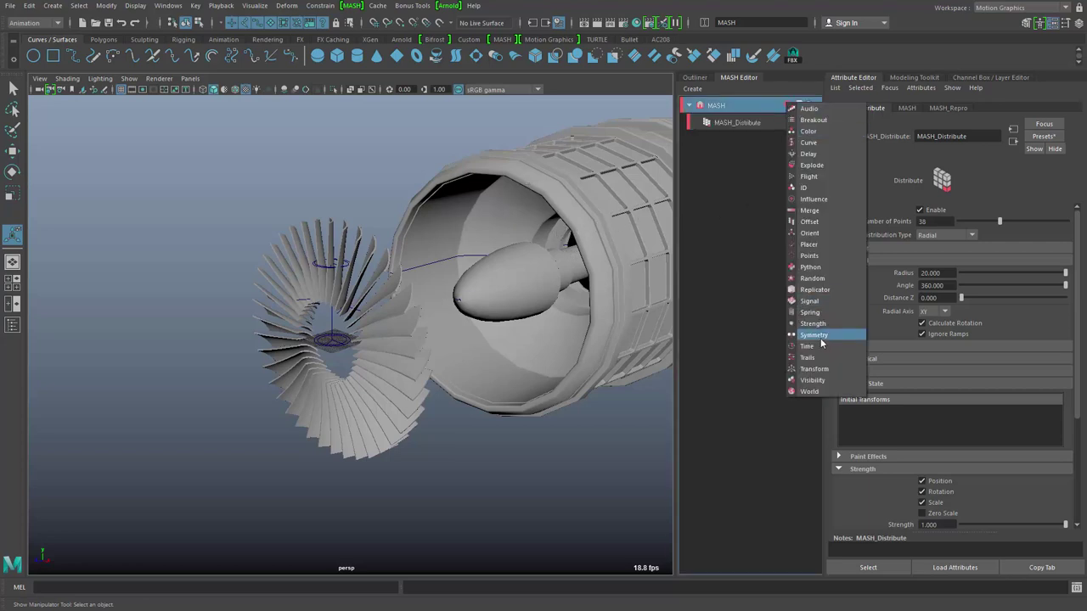
click(819, 368)
alt+middle_drag(425, 332, 403, 334)
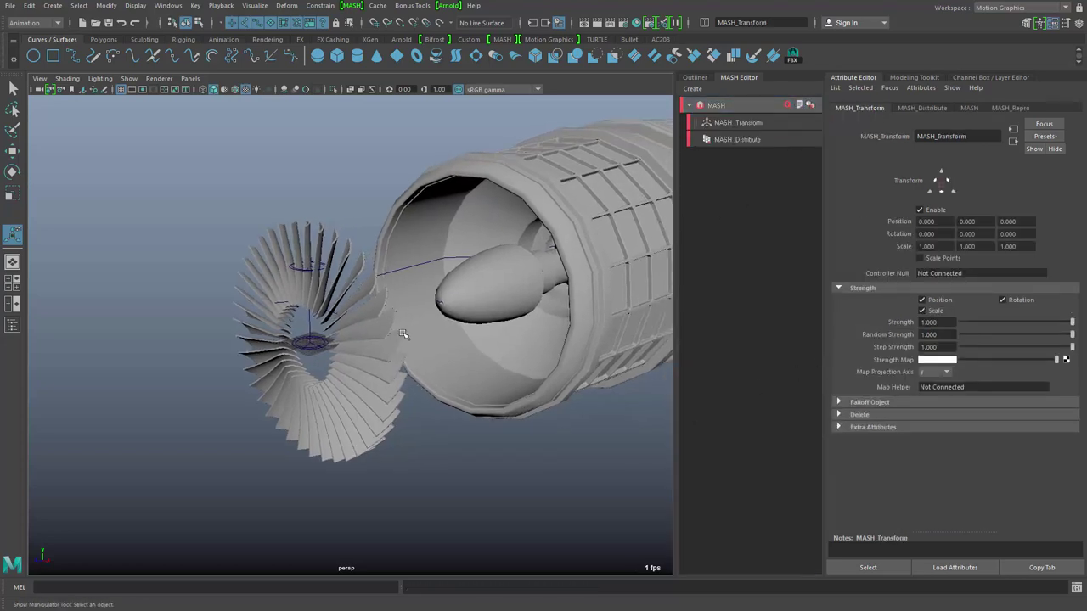
right_click(955, 274)
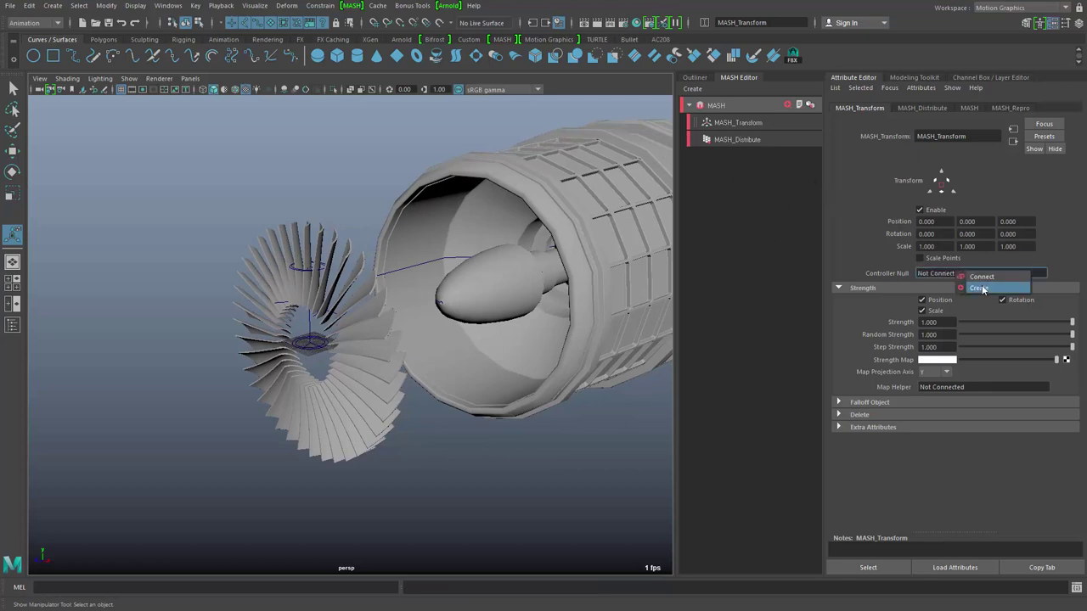
click(981, 288)
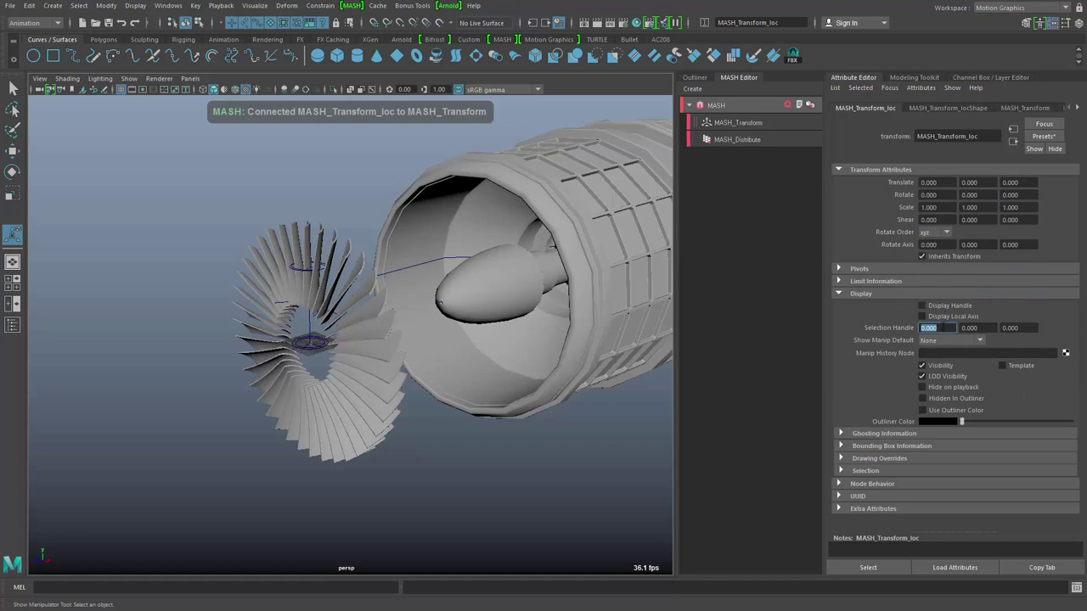
alt+drag(365, 399, 355, 403)
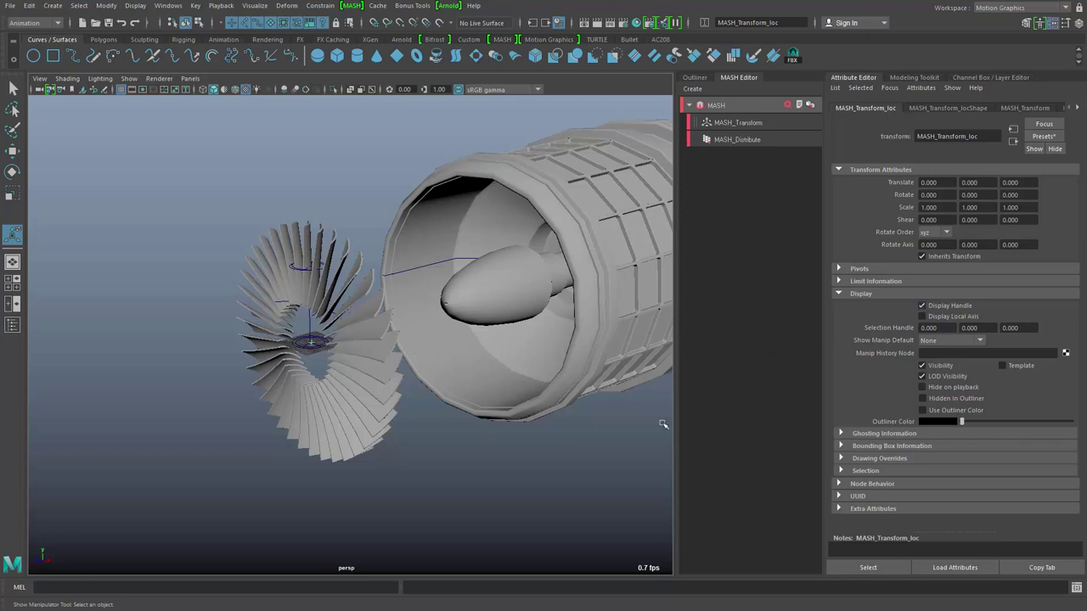
Step: Reselect the controller locator by its handle and move the fan into the engine to about -162.612 in Z
click(536, 492)
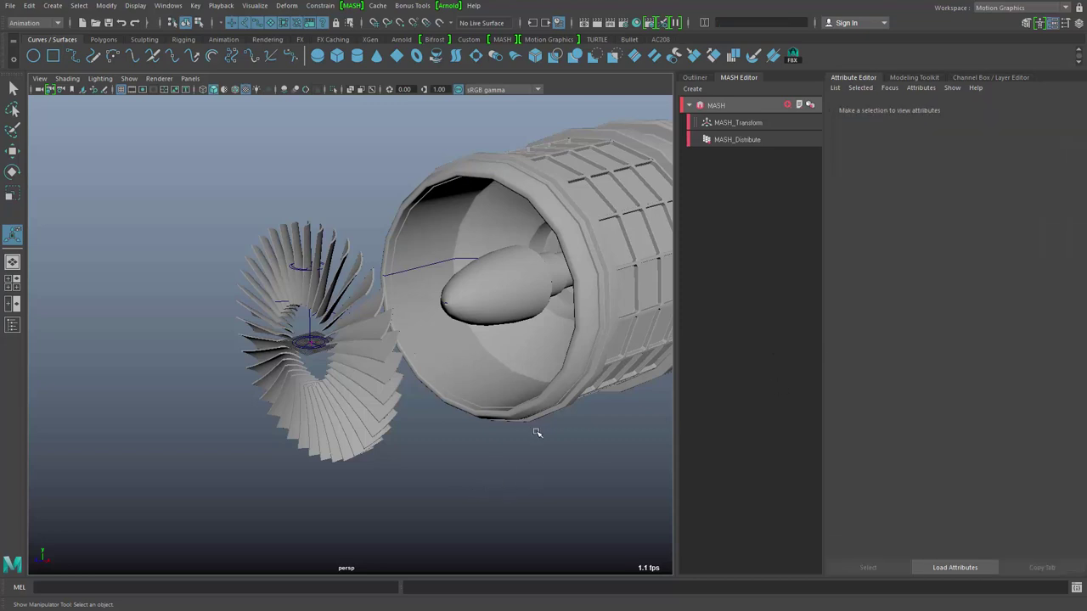
drag(257, 319, 434, 425)
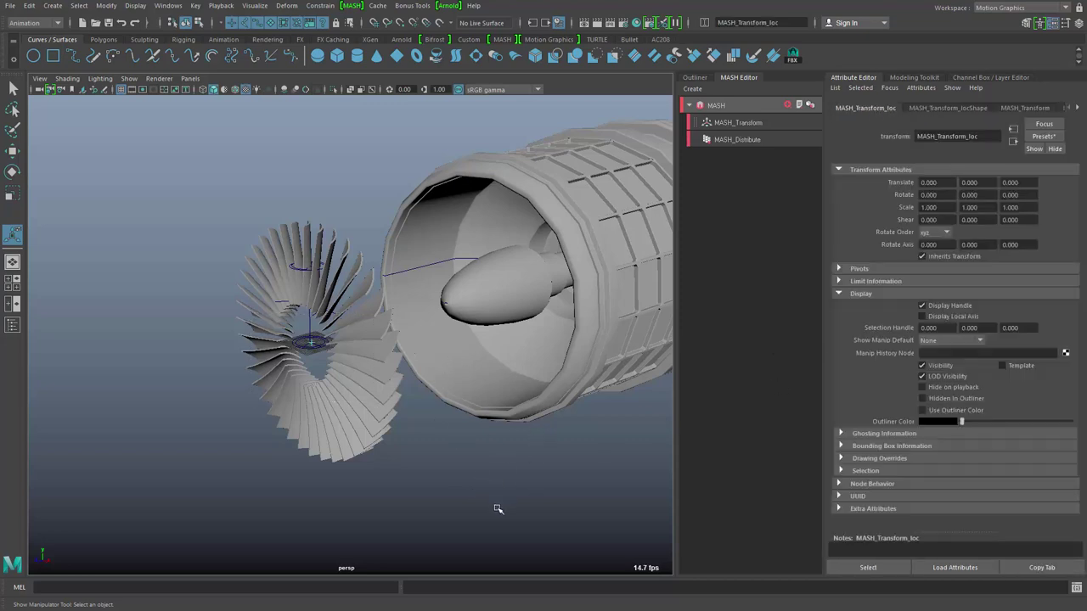
key(w)
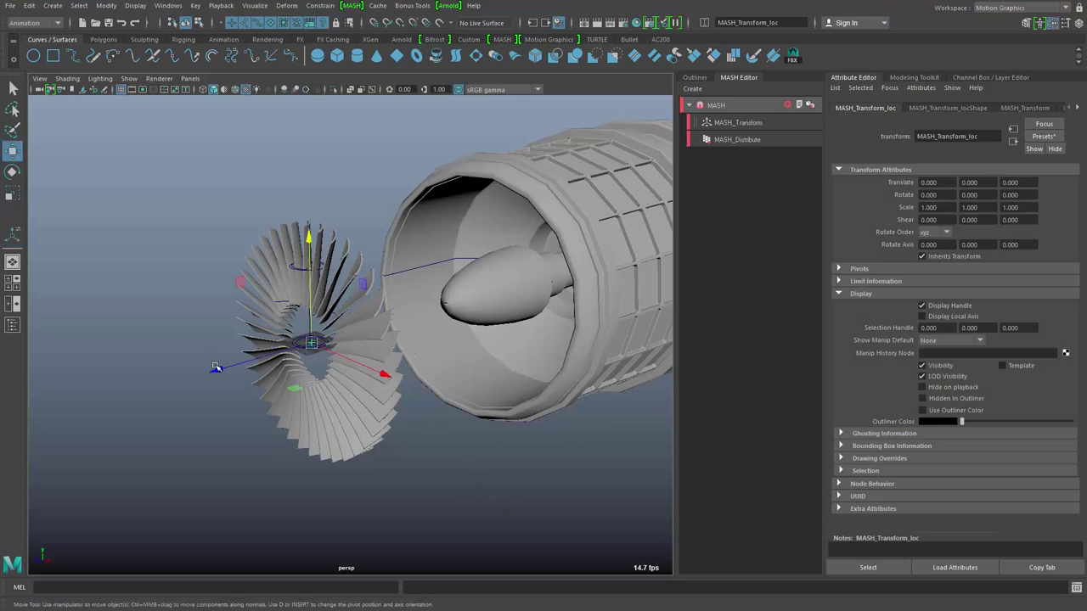
drag(216, 368, 470, 344)
alt+drag(556, 415, 534, 407)
alt+right_drag(534, 408, 618, 443)
alt+middle_drag(545, 403, 537, 392)
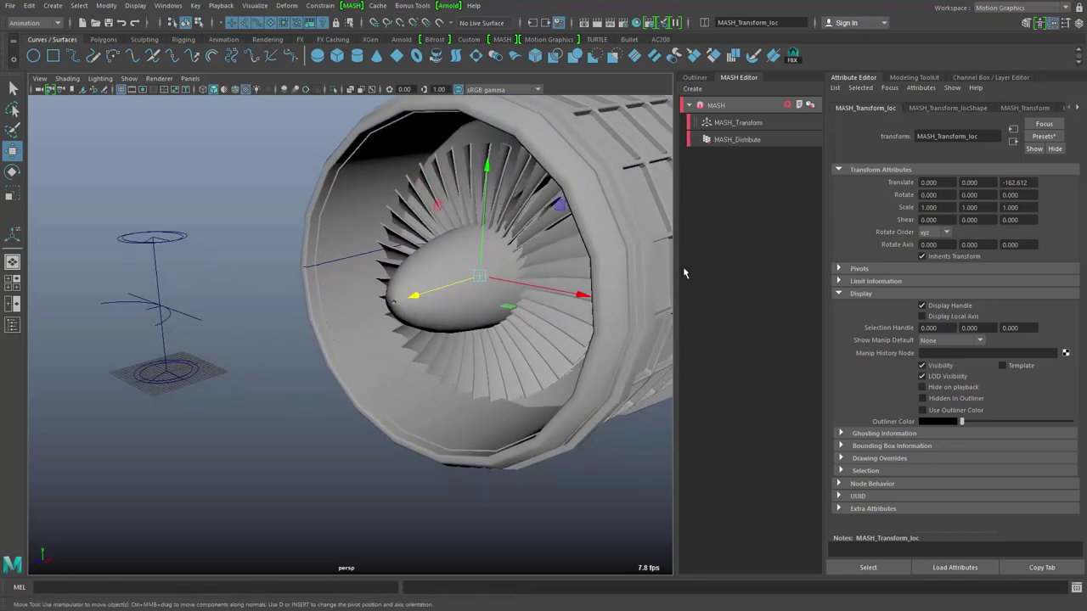
Step: Adjust the MASH Distribute node's radius to 24 to fit the blades around the nose cone
click(767, 139)
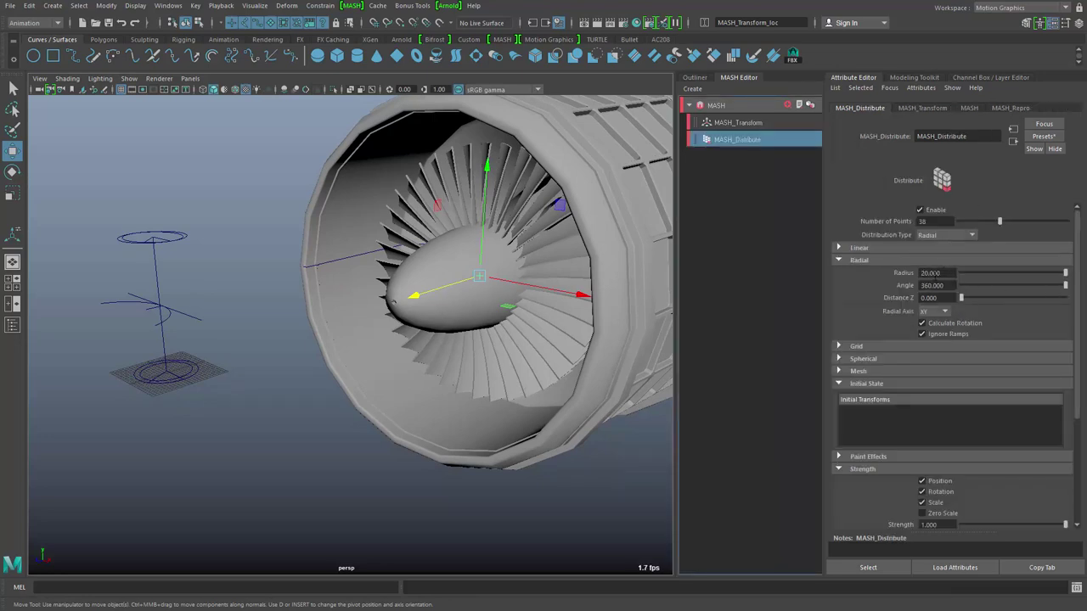
mouse_move(938, 274)
ctrl+mouse_down()
mouse_move(976, 274)
mouse_move(906, 272)
mouse_move(939, 278)
ctrl+mouse_up()
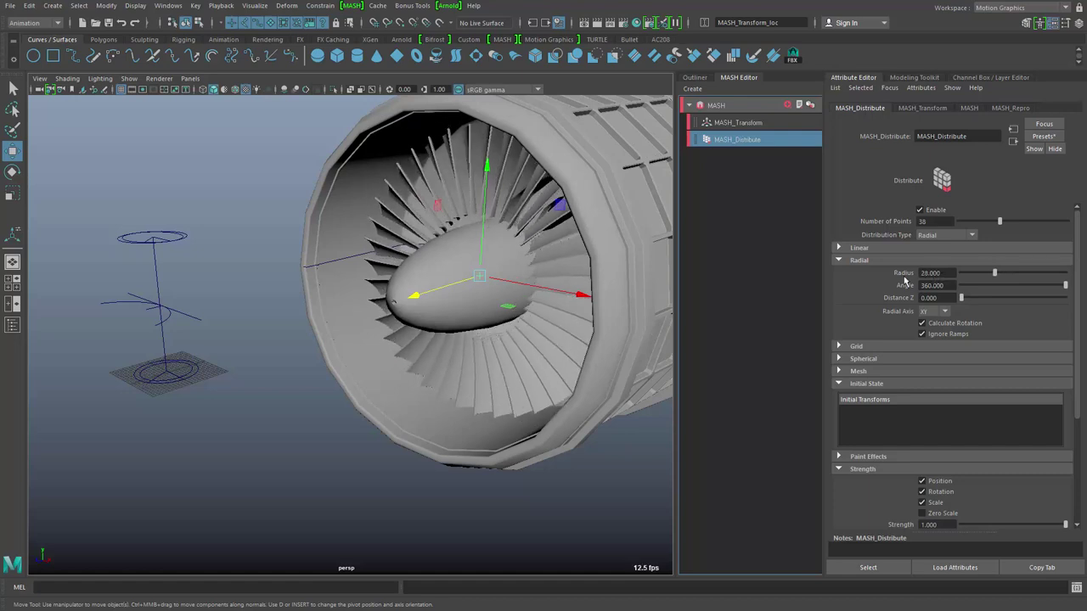
alt+drag(534, 356, 576, 351)
alt+middle_drag(501, 326, 549, 313)
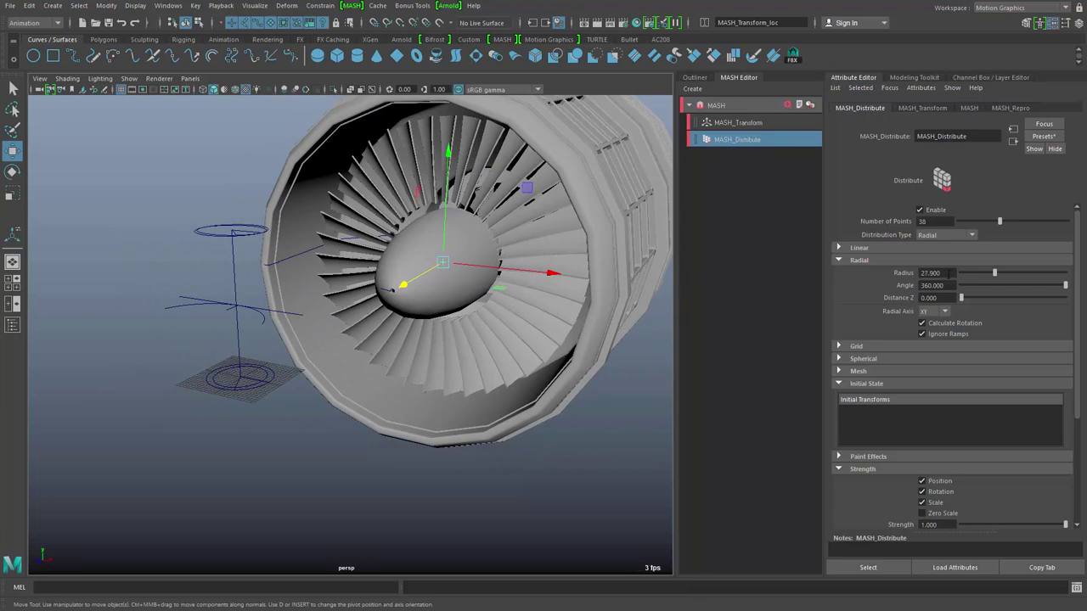
ctrl+drag(948, 272, 926, 273)
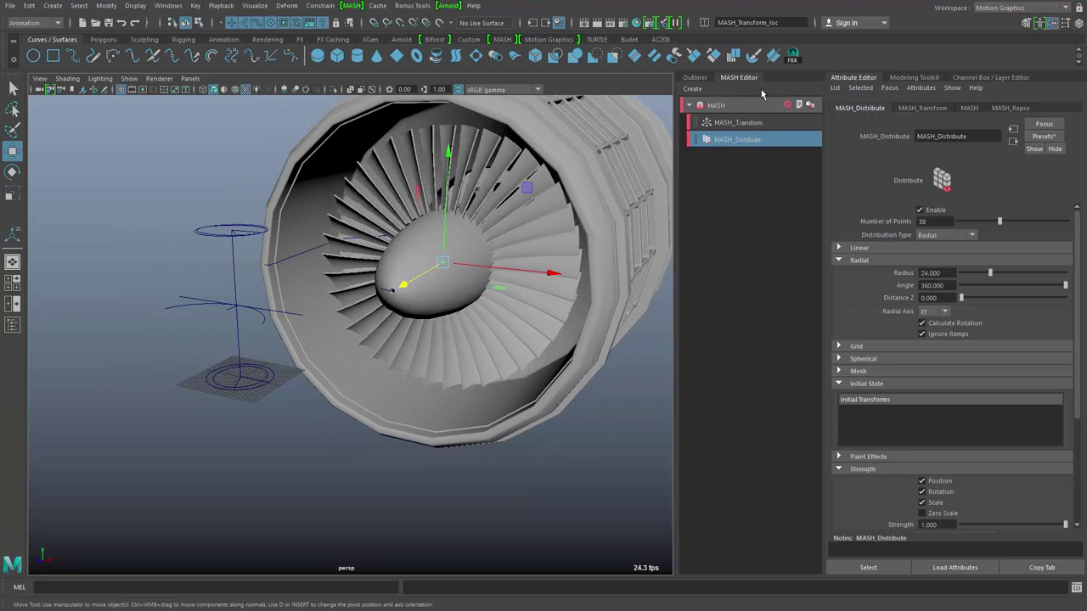
Step: Select group1 and scale the source blade to about 1.258 in Y to lengthen the fan blades
click(703, 78)
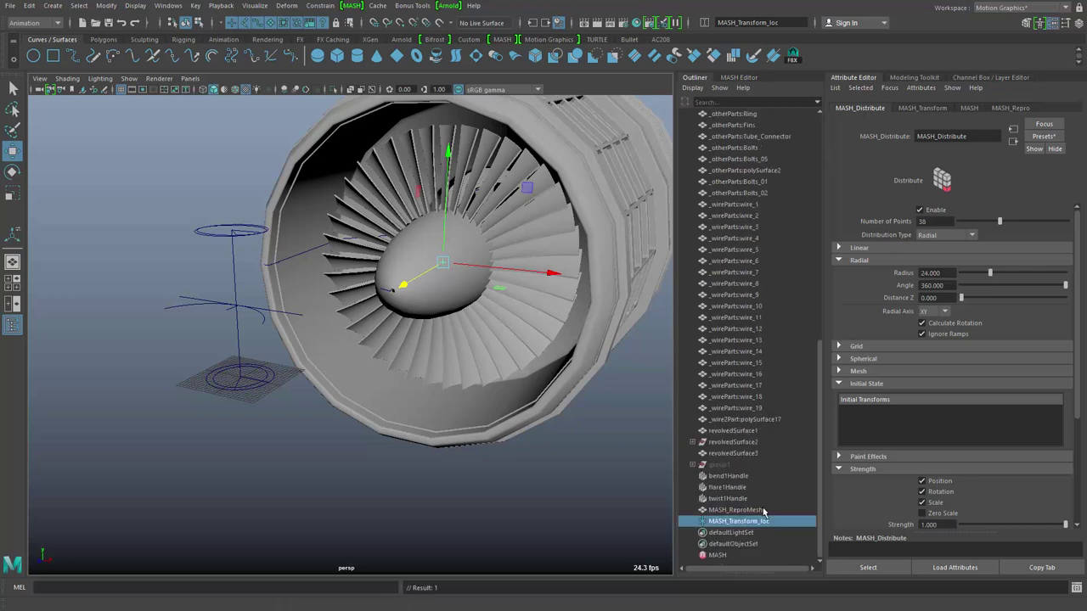
click(718, 466)
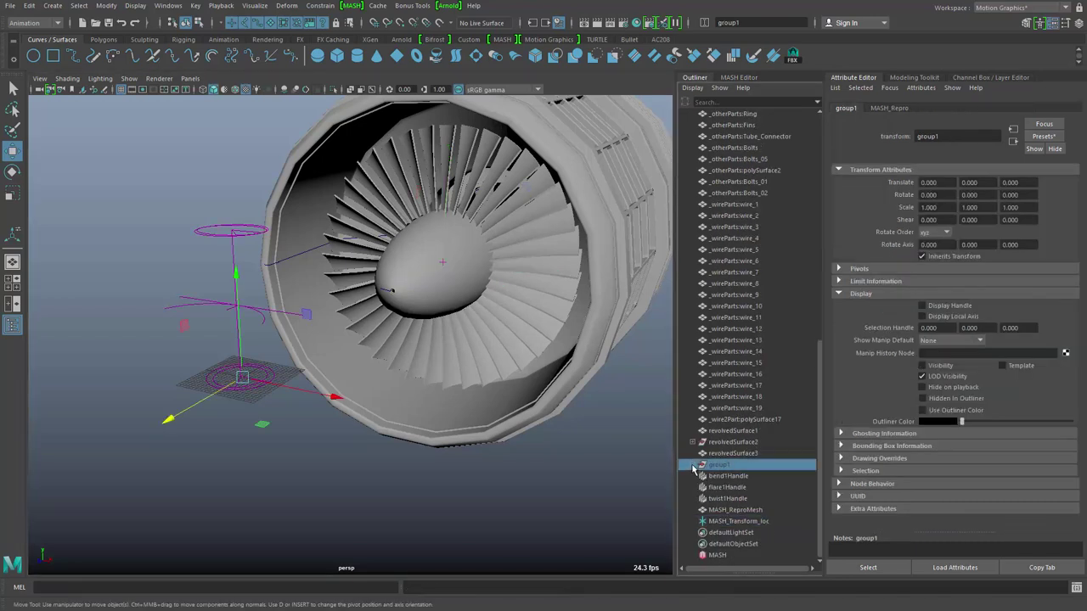
click(693, 466)
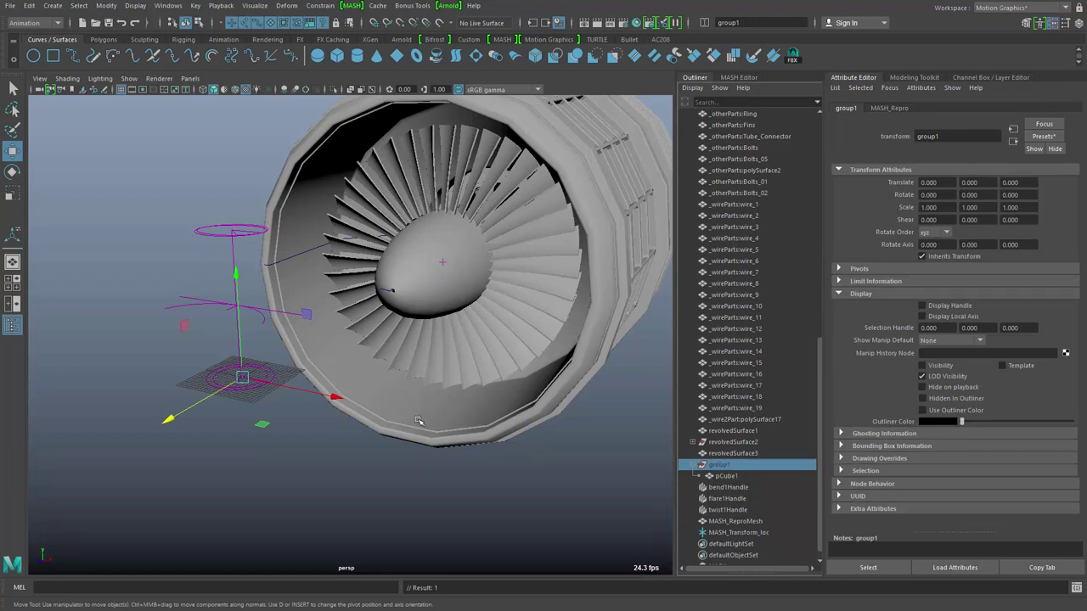
key(r)
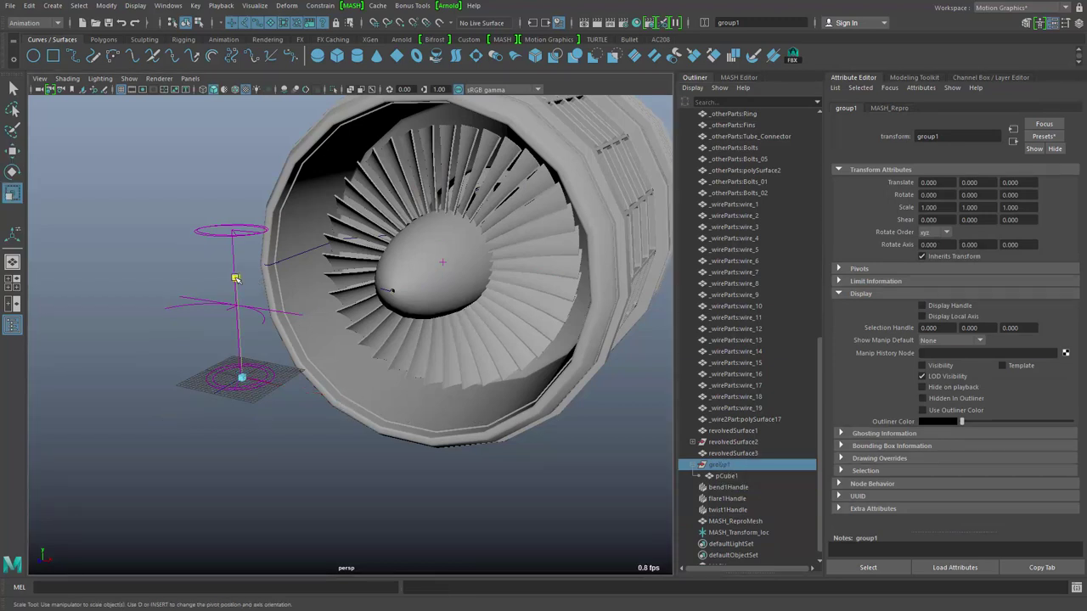
drag(236, 279, 240, 248)
click(714, 468)
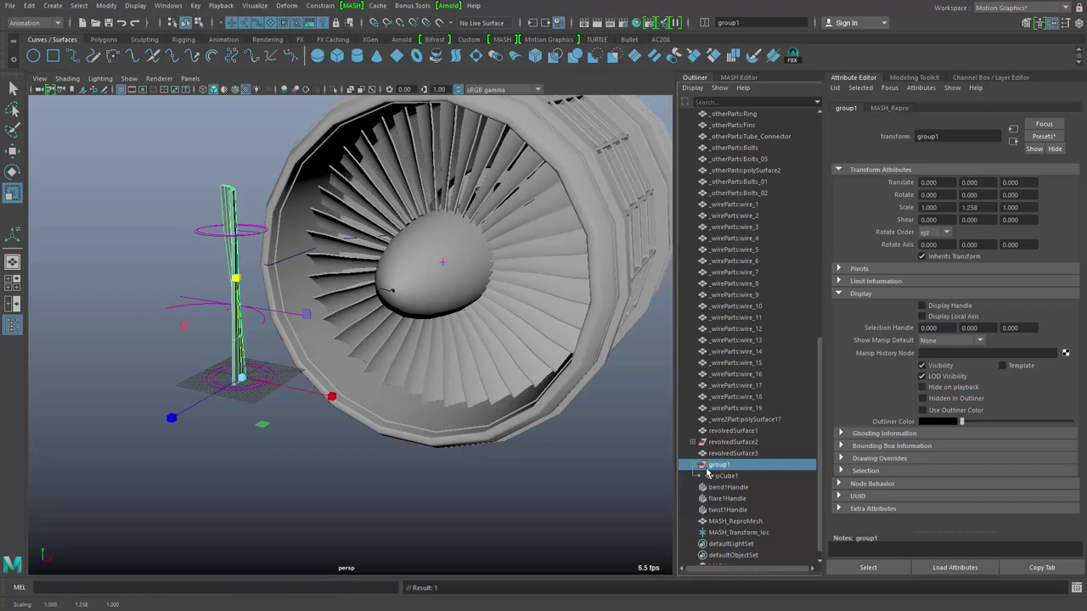
alt+drag(332, 436, 413, 424)
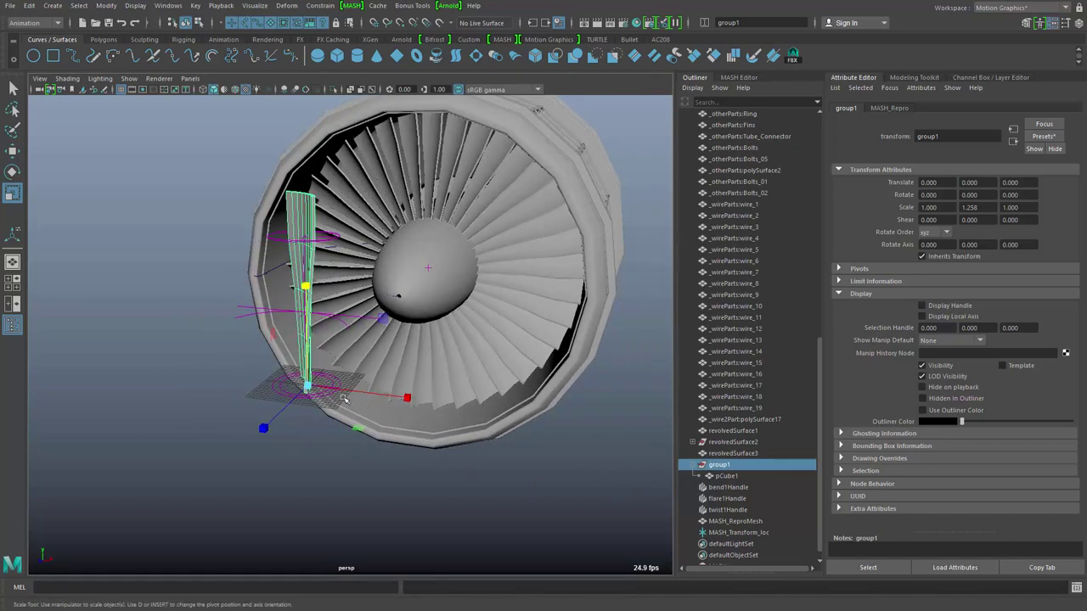
click(308, 387)
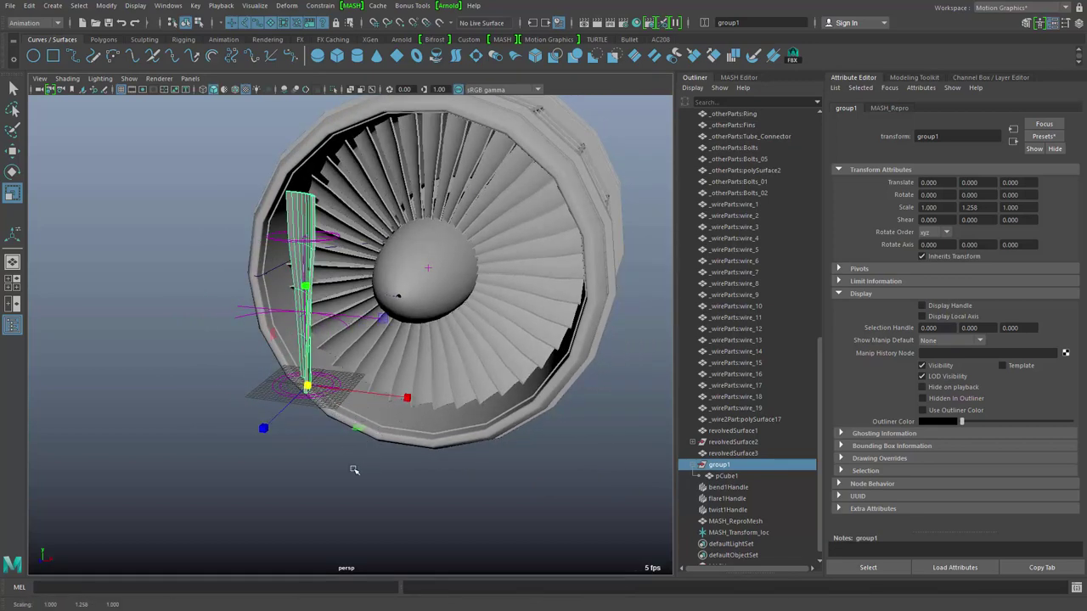
Step: Select twist1Handle and readjust the blade's twist start and end angles with its manipulator
alt+drag(351, 468, 314, 484)
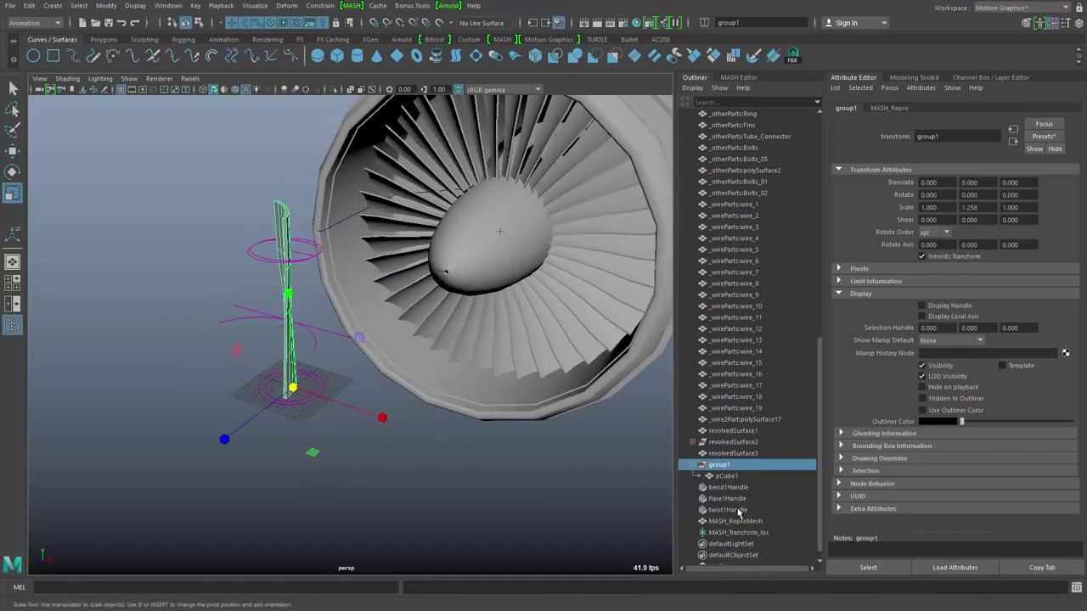
click(730, 510)
key(t)
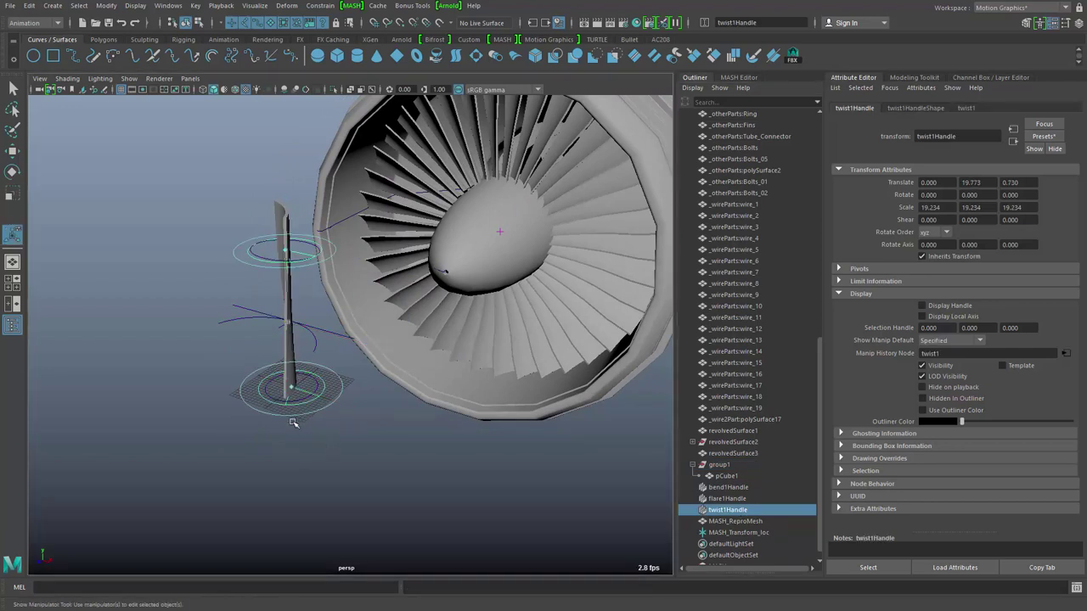
mouse_move(305, 416)
mouse_down()
mouse_move(323, 410)
mouse_move(288, 408)
mouse_move(301, 403)
mouse_up()
drag(293, 258, 282, 265)
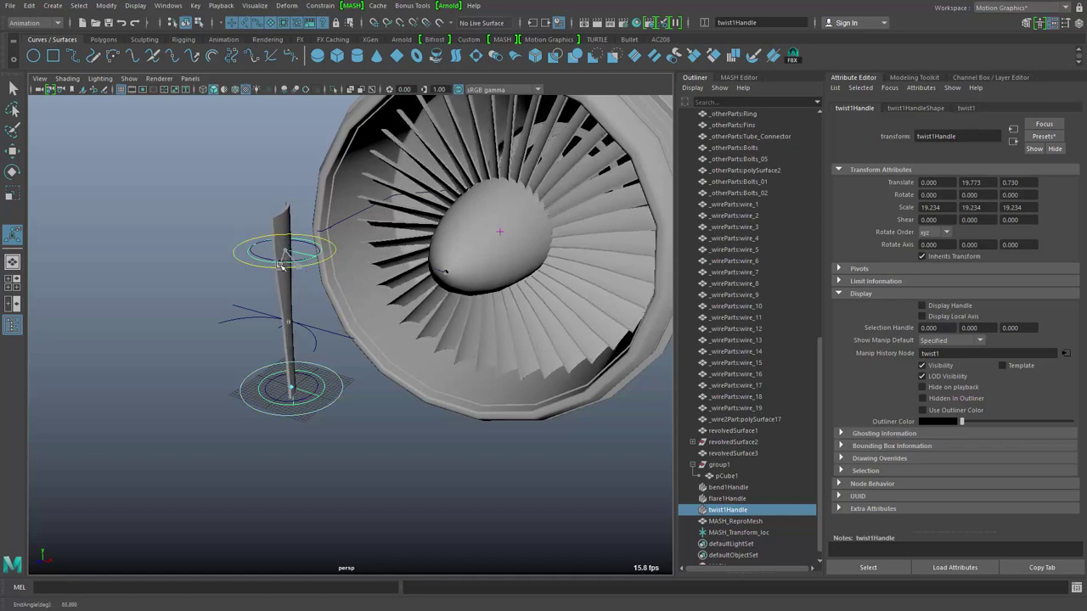
alt+drag(546, 350, 522, 355)
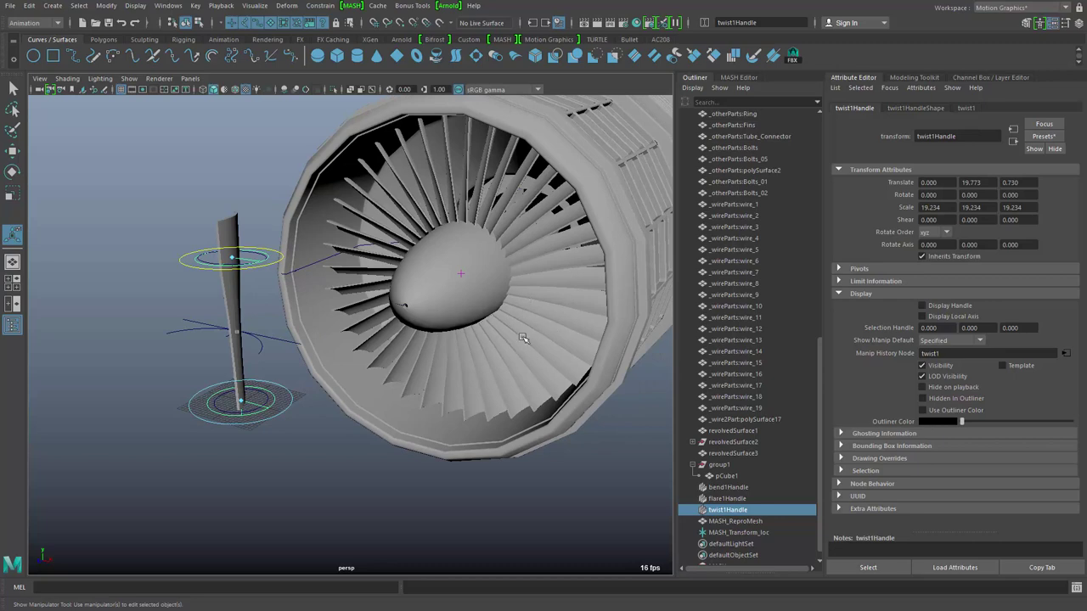
Step: Duplicate the MASH fan mesh and move the copy behind the original to about -17.299 in Z
click(529, 356)
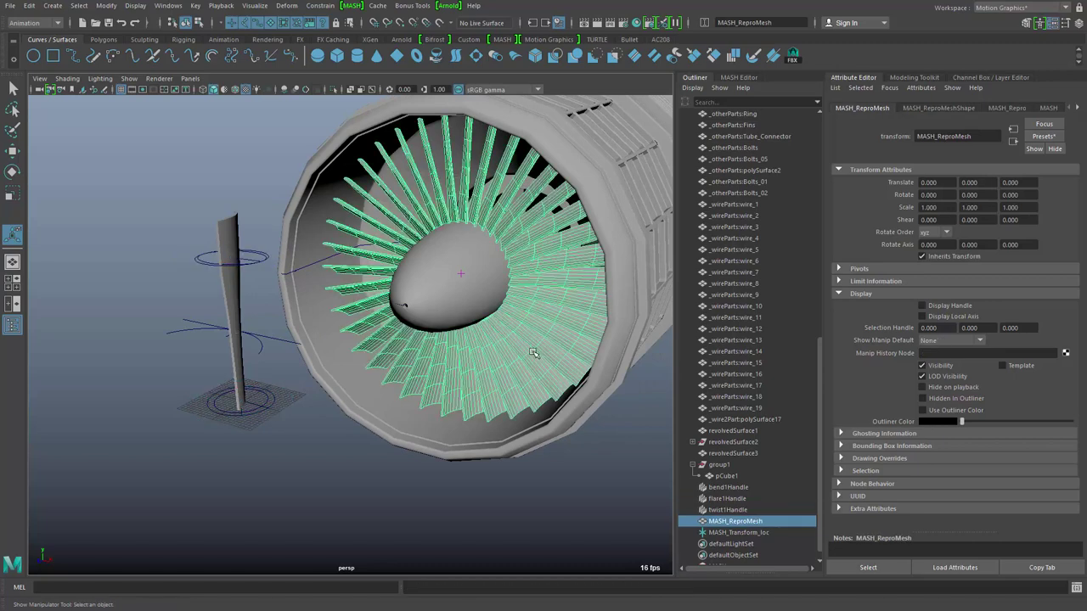
key(ctrl+d)
key(w)
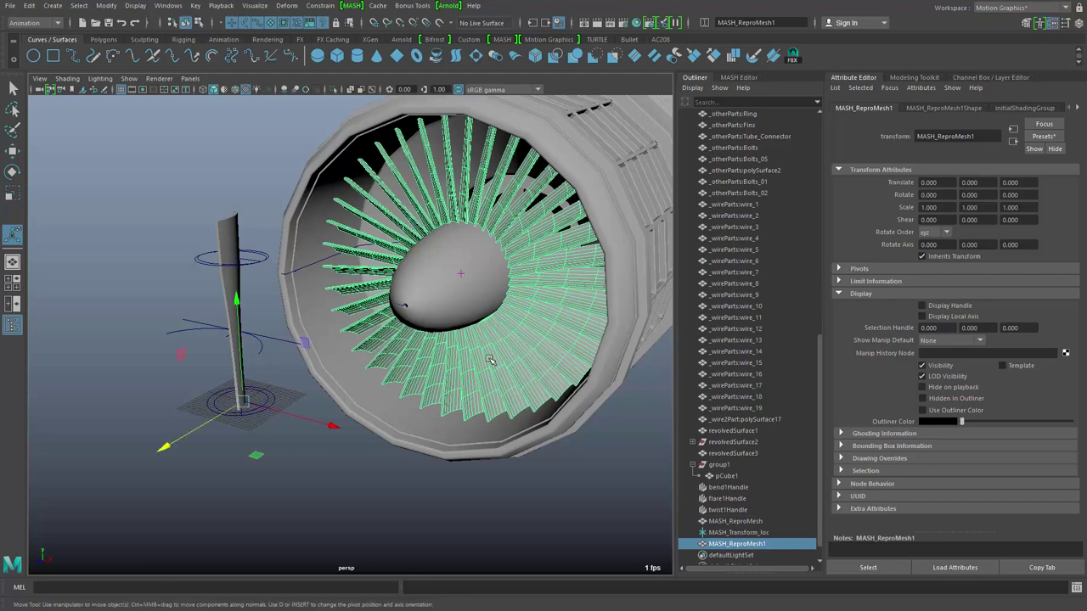
drag(162, 450, 163, 450)
middle_drag(164, 449, 219, 431)
alt+drag(219, 431, 406, 390)
alt+right_drag(405, 390, 482, 394)
alt+right_drag(623, 376, 488, 383)
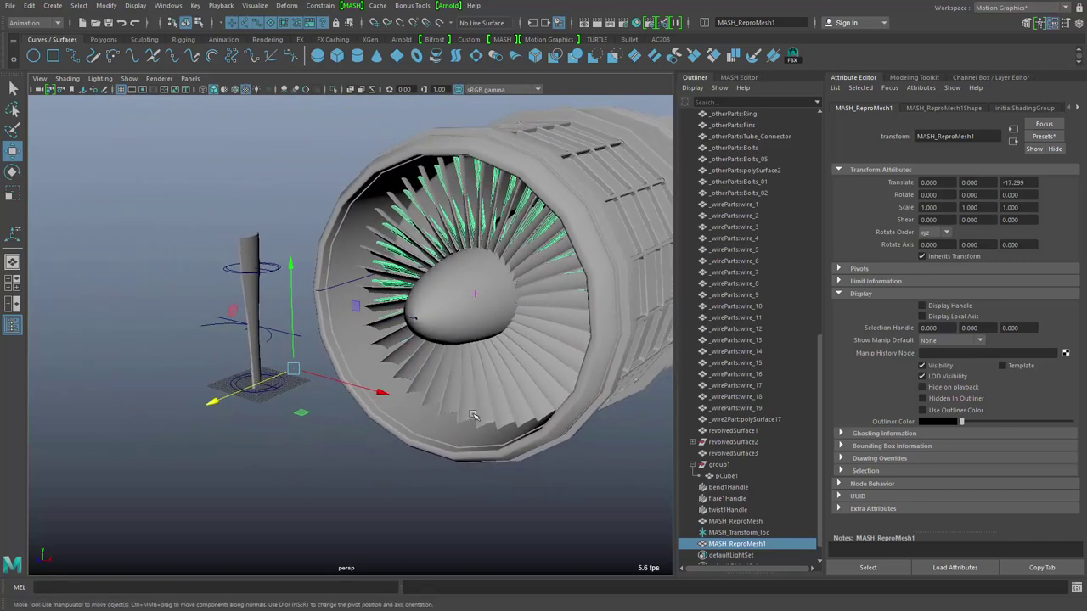
Step: Select the original front fan mesh, MASH_ReproMesh, and display it with smooth mesh preview
alt+drag(500, 407, 480, 442)
click(468, 404)
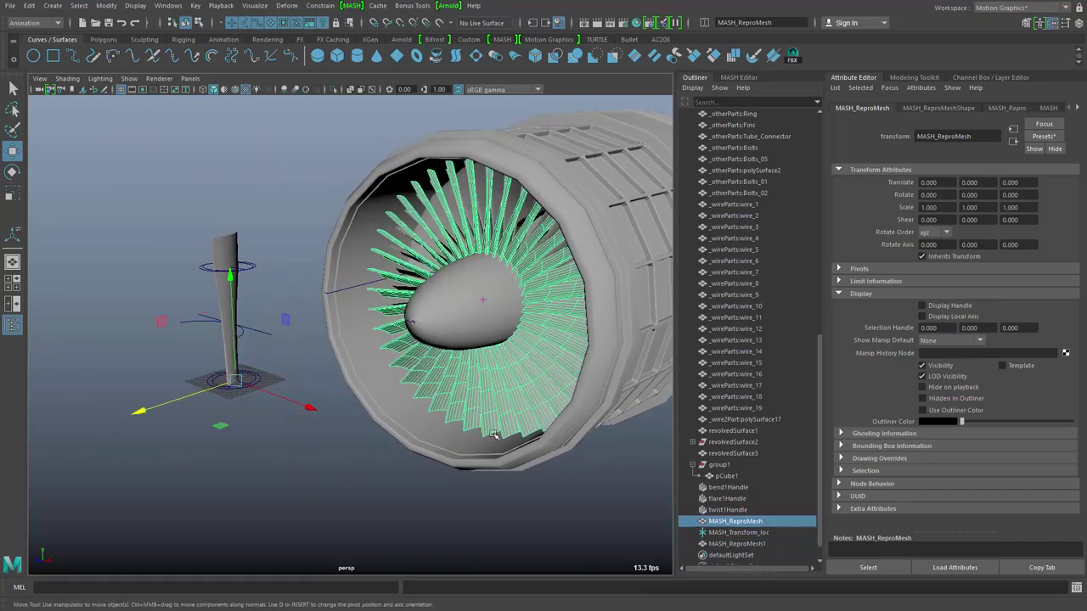
alt+drag(552, 466, 440, 415)
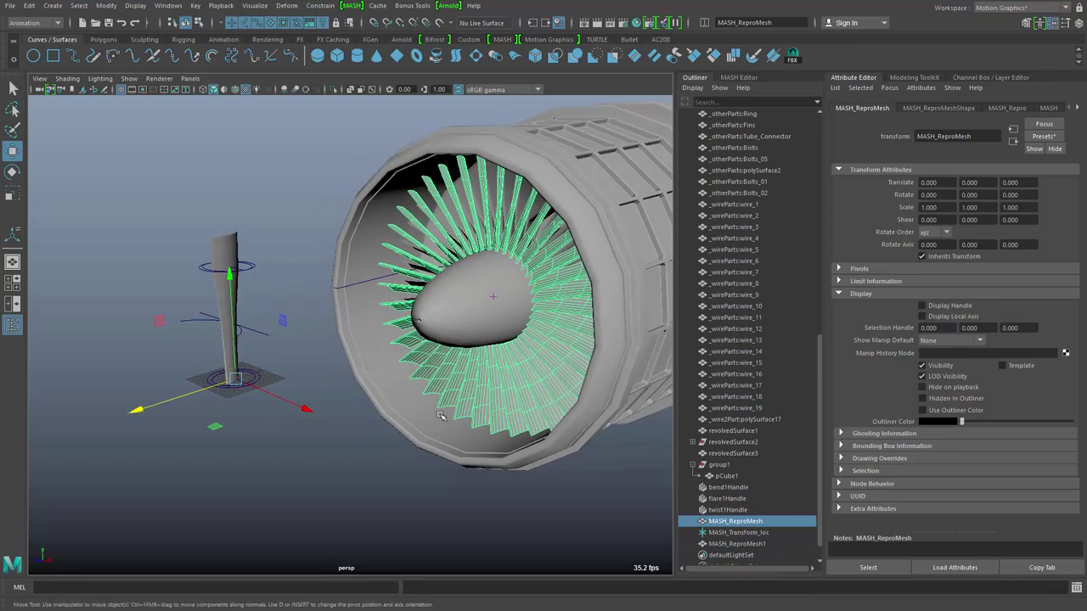
key(3)
Step: Delete the source blade with its deformer handles and remove the existing MASH network
drag(136, 170, 272, 458)
key(Delete)
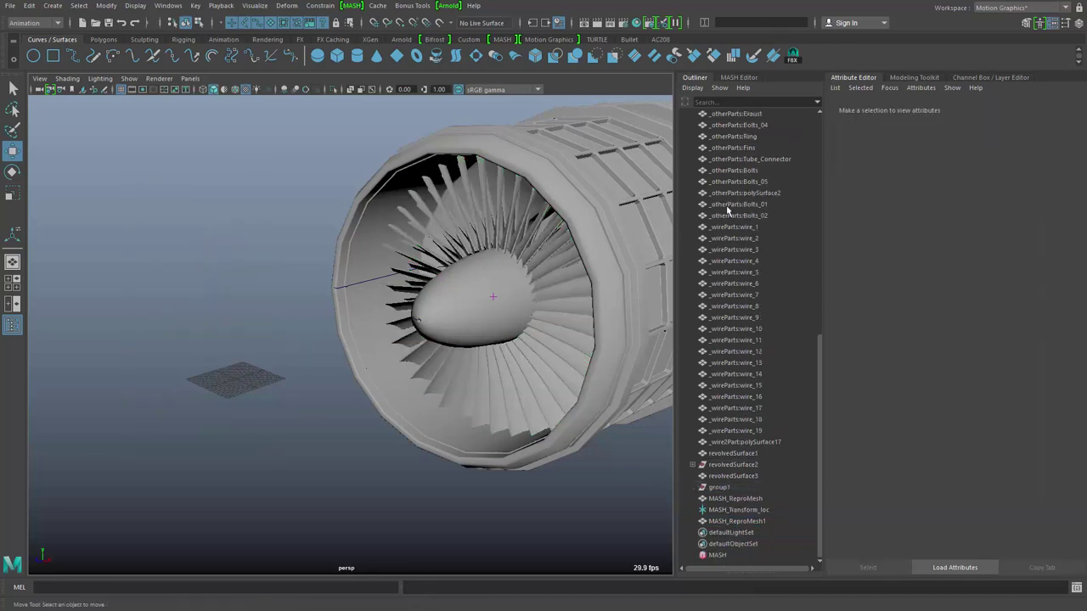
click(738, 77)
right_click(743, 109)
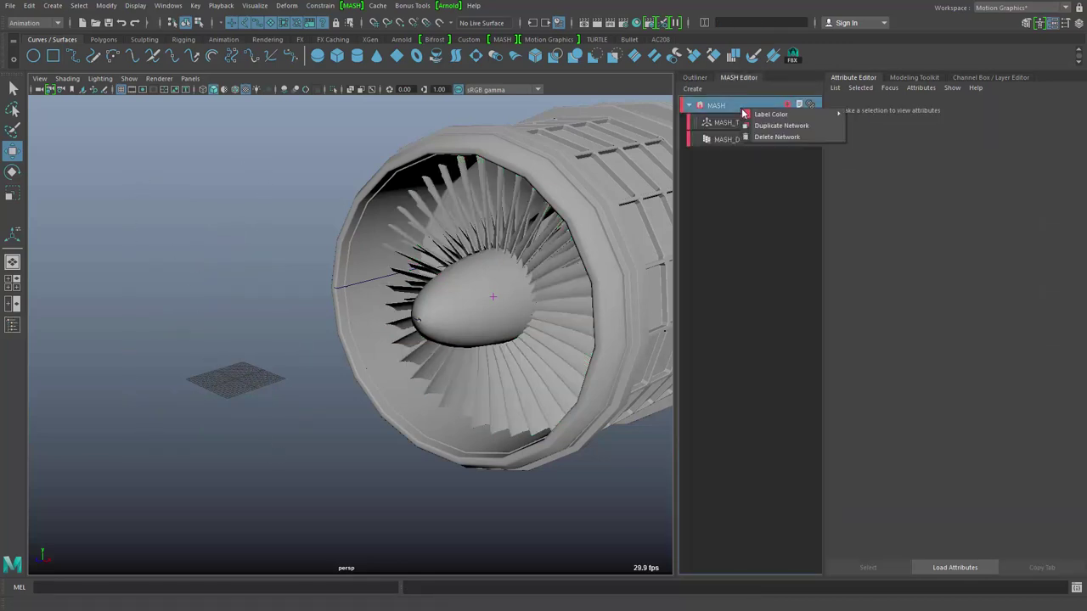
click(775, 137)
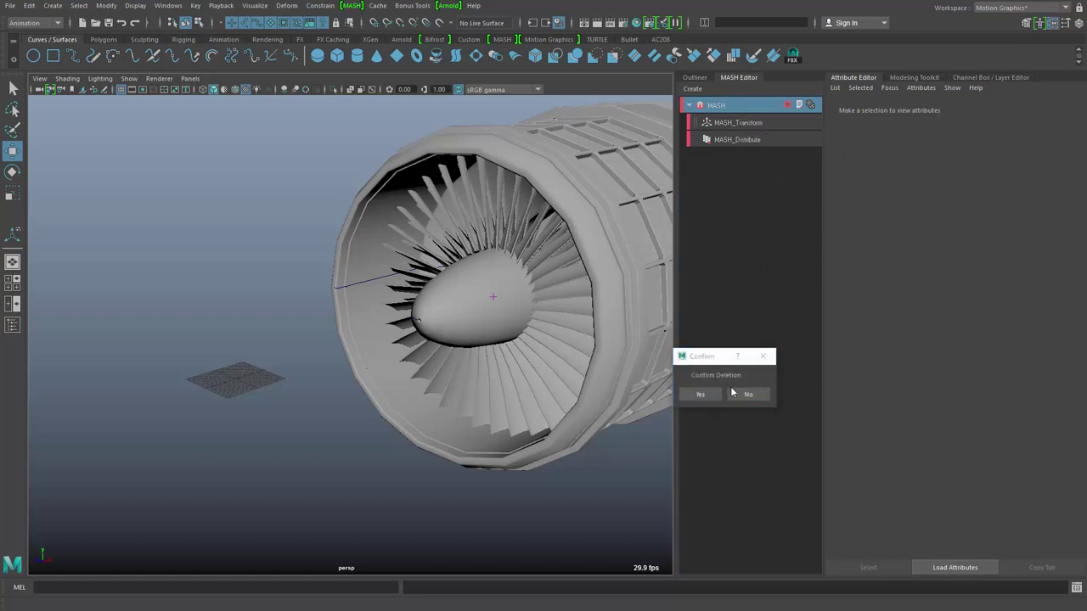
click(701, 394)
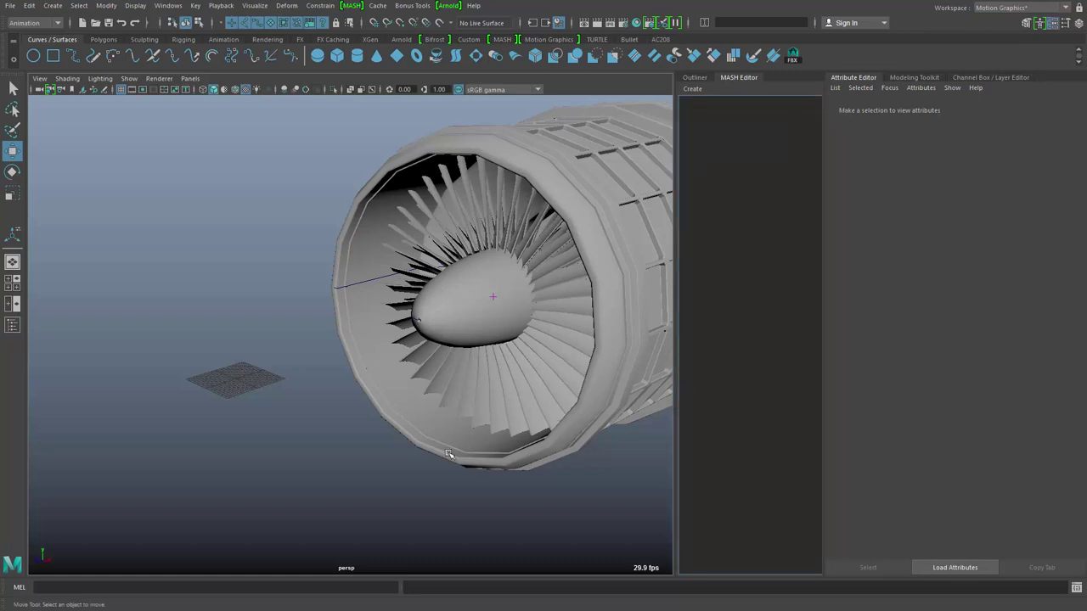
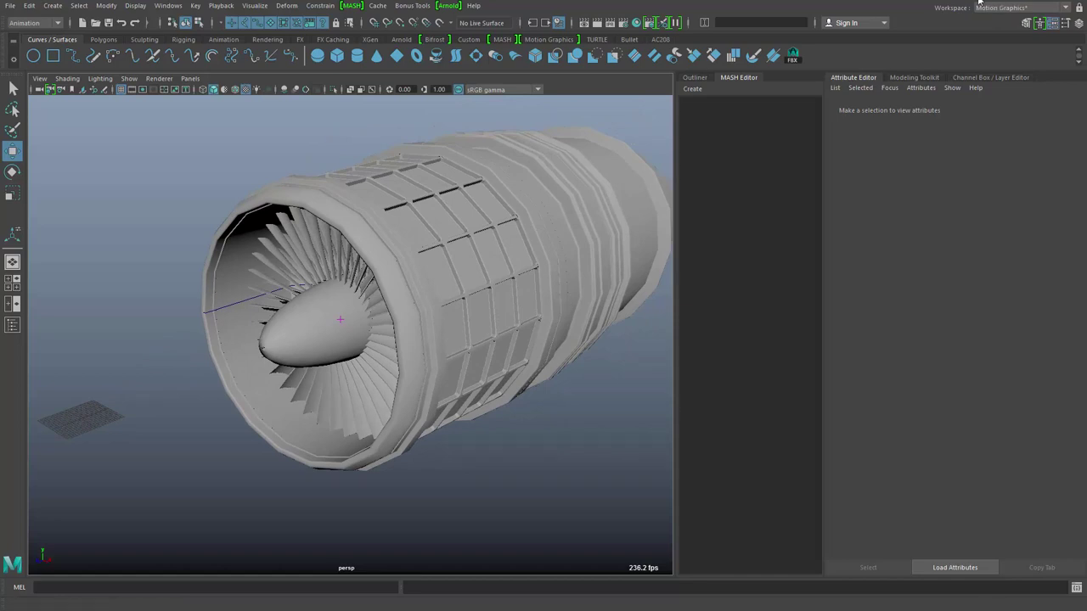
Step: Switch to the Modeling - Standard workspace and make the Parts_1 display layer visible
click(1011, 10)
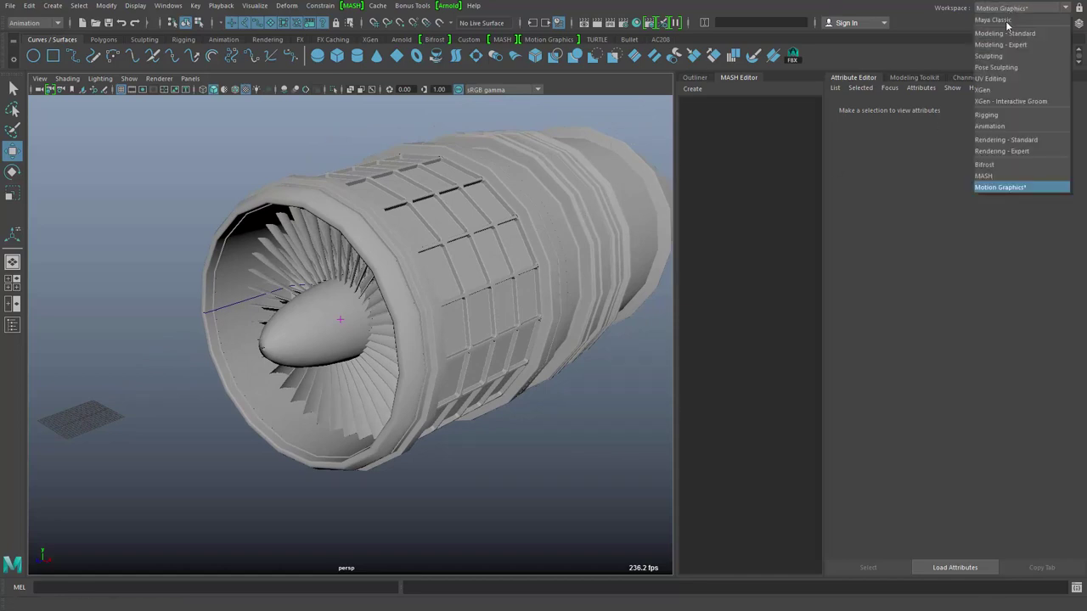
click(1007, 34)
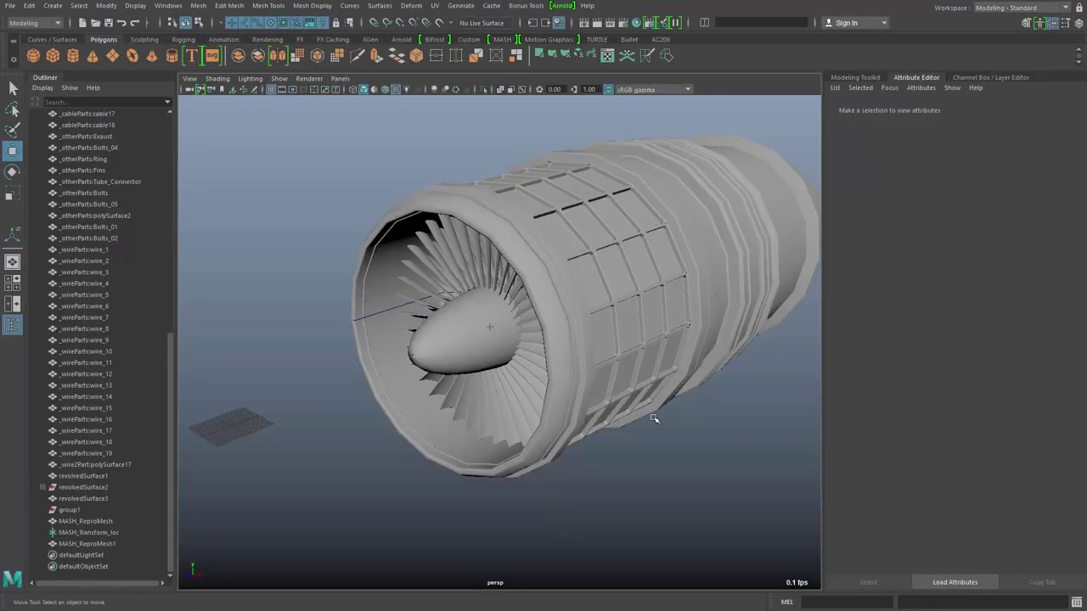
alt+middle_drag(652, 419, 711, 349)
click(980, 78)
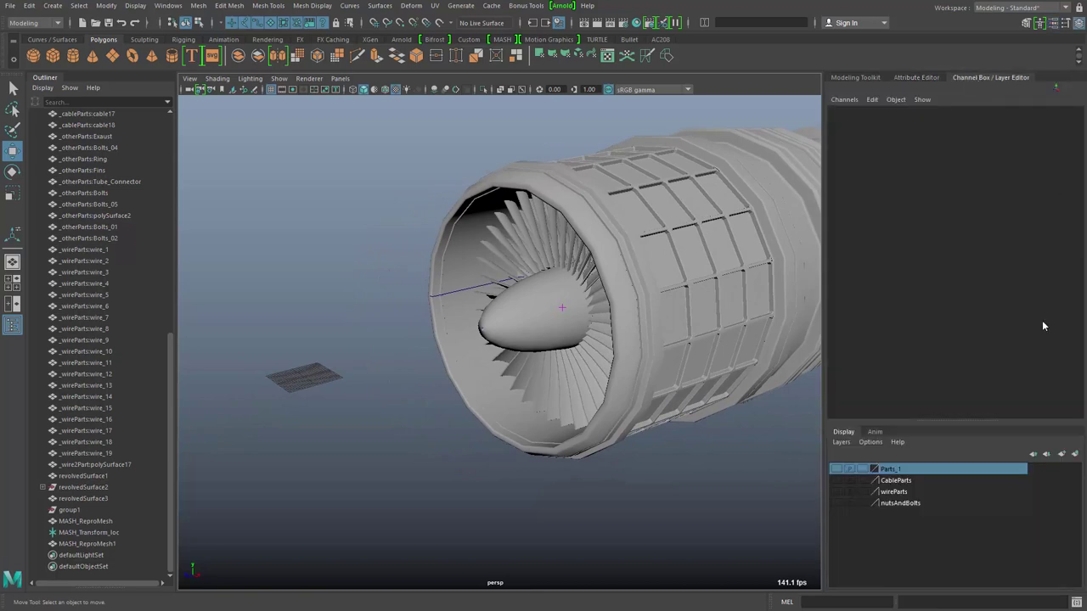
click(836, 470)
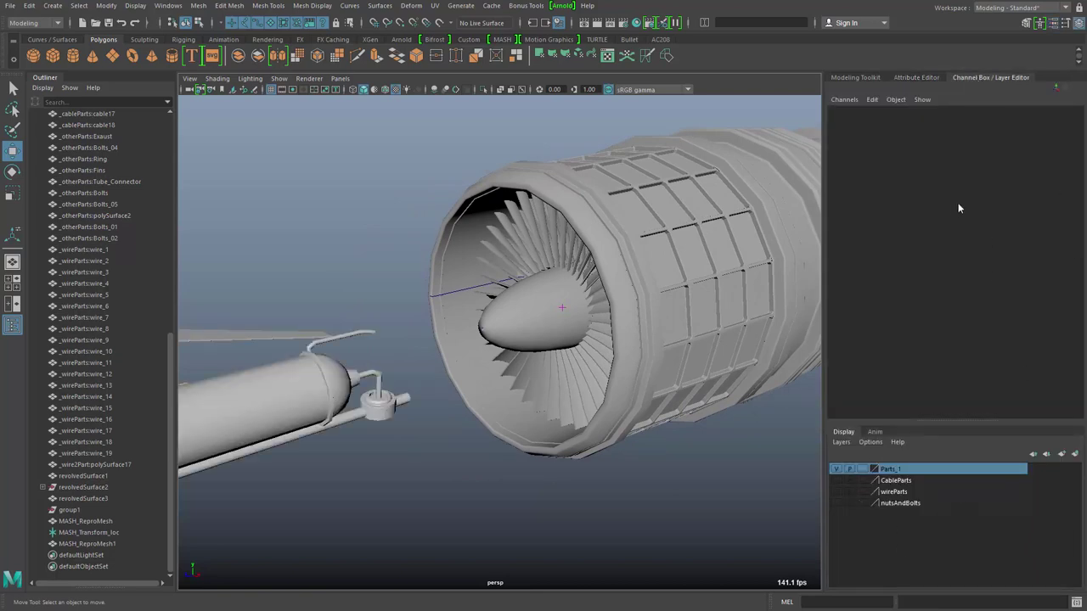
Step: Select the oval cap with its attached pipe as a whole group, _partsEngineMKVII:group1
alt+drag(483, 473, 379, 494)
alt+drag(557, 333, 721, 316)
alt+middle_drag(721, 317, 710, 315)
alt+drag(710, 315, 603, 333)
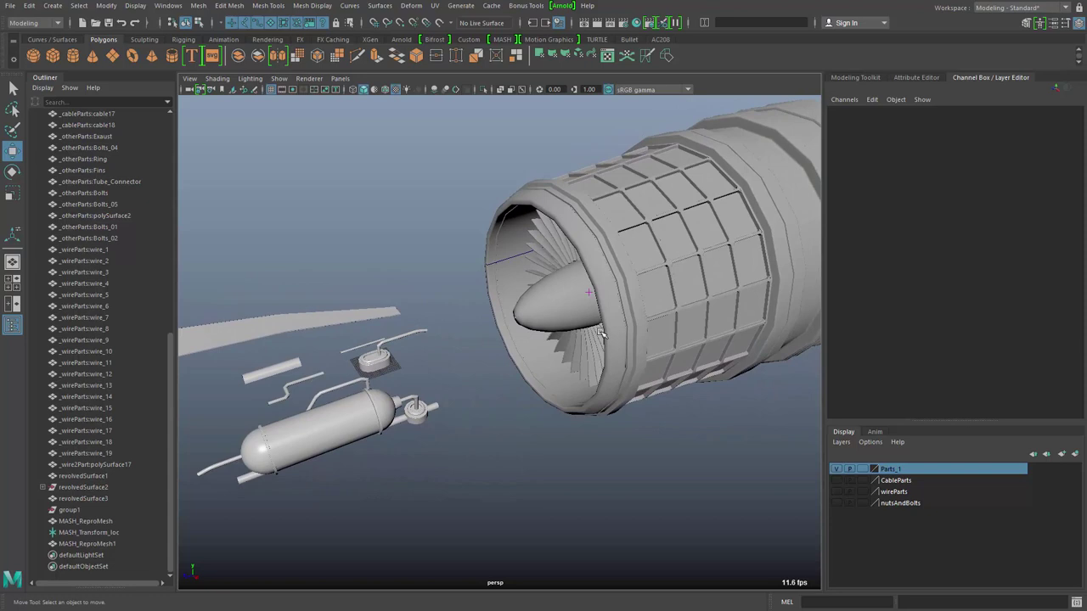
click(382, 365)
key(Up)
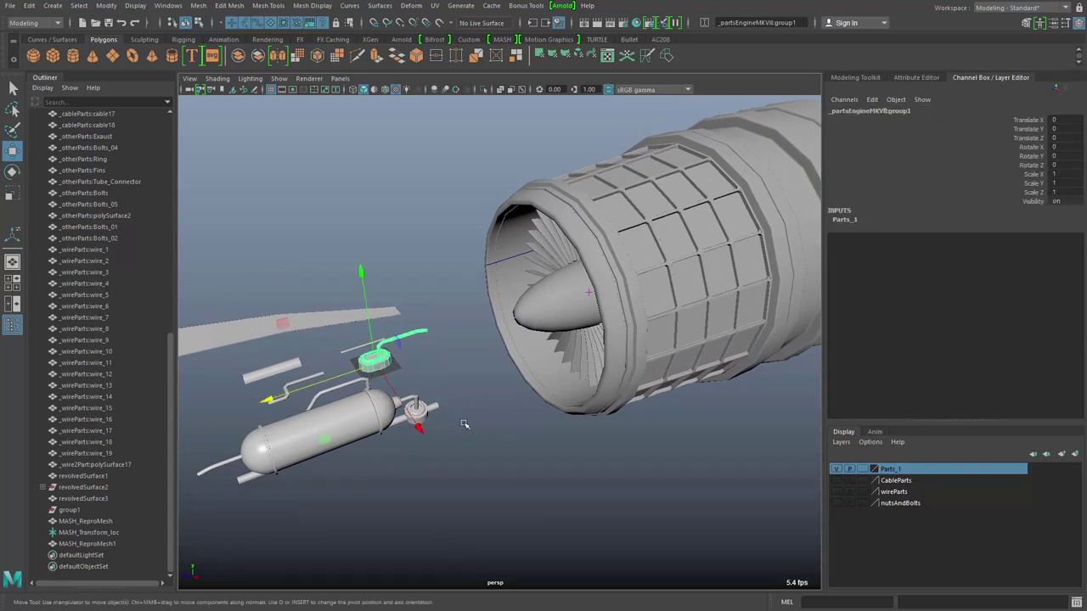
alt+drag(436, 436, 581, 411)
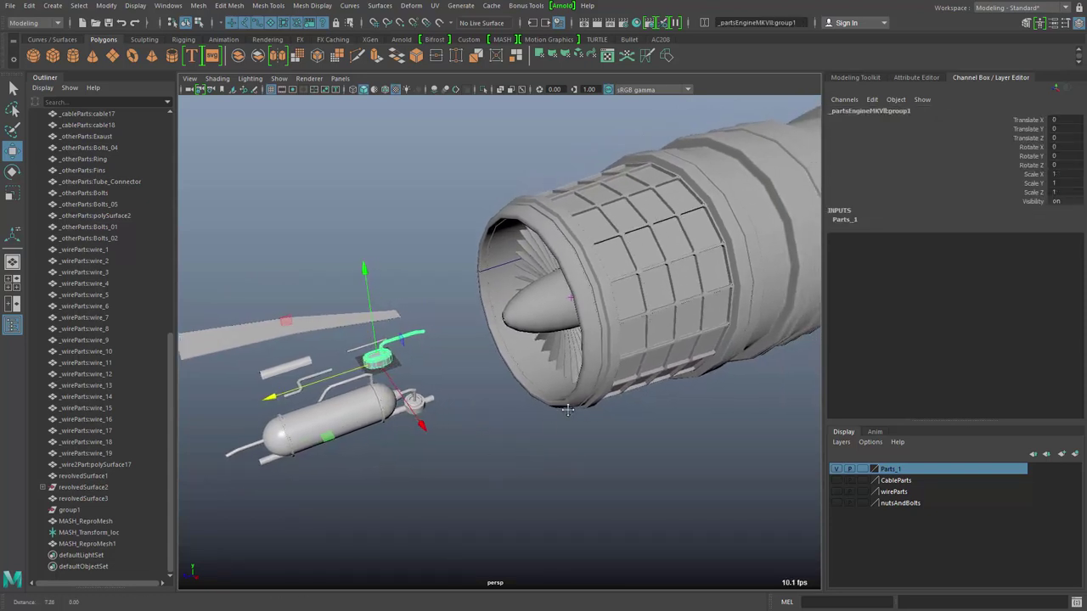
Step: Return to the Motion Graphics workspace and create a MASH network from the selected cap-and-pipe group
click(1009, 7)
click(1015, 188)
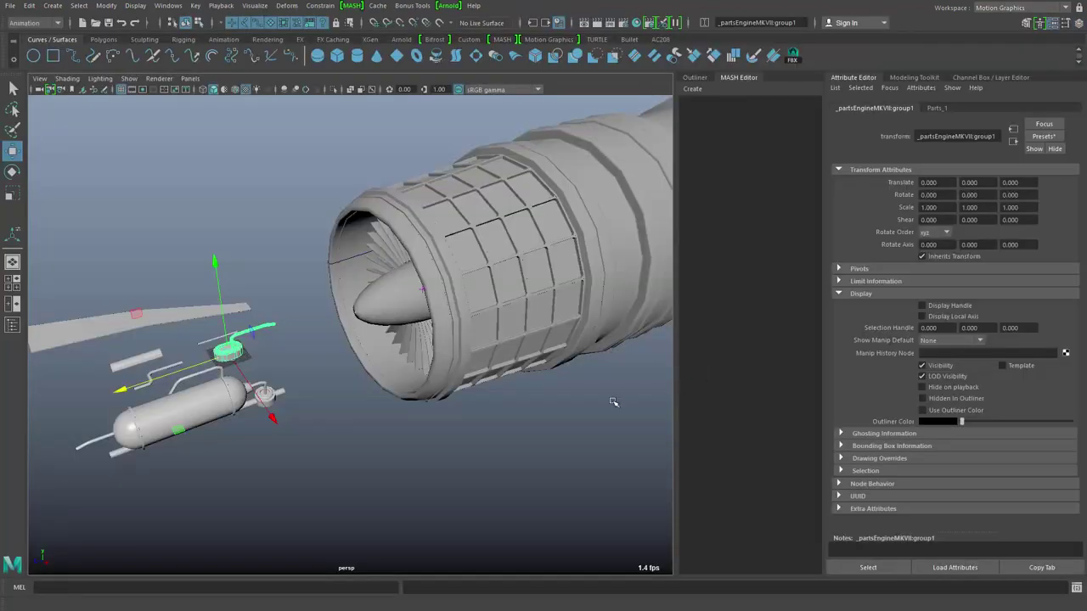
alt+middle_drag(412, 429, 516, 399)
click(692, 90)
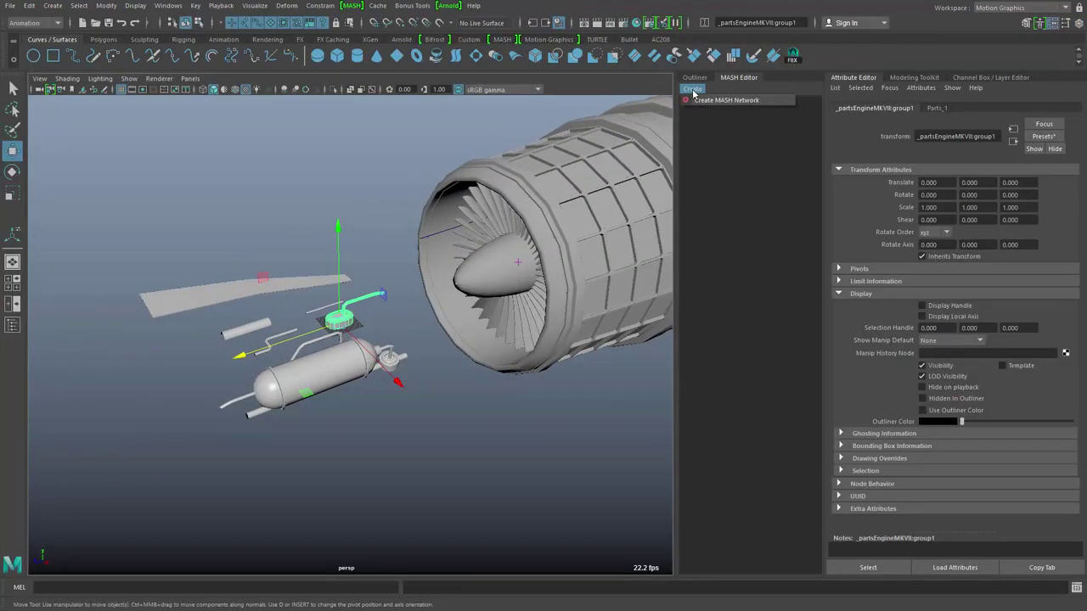
click(705, 100)
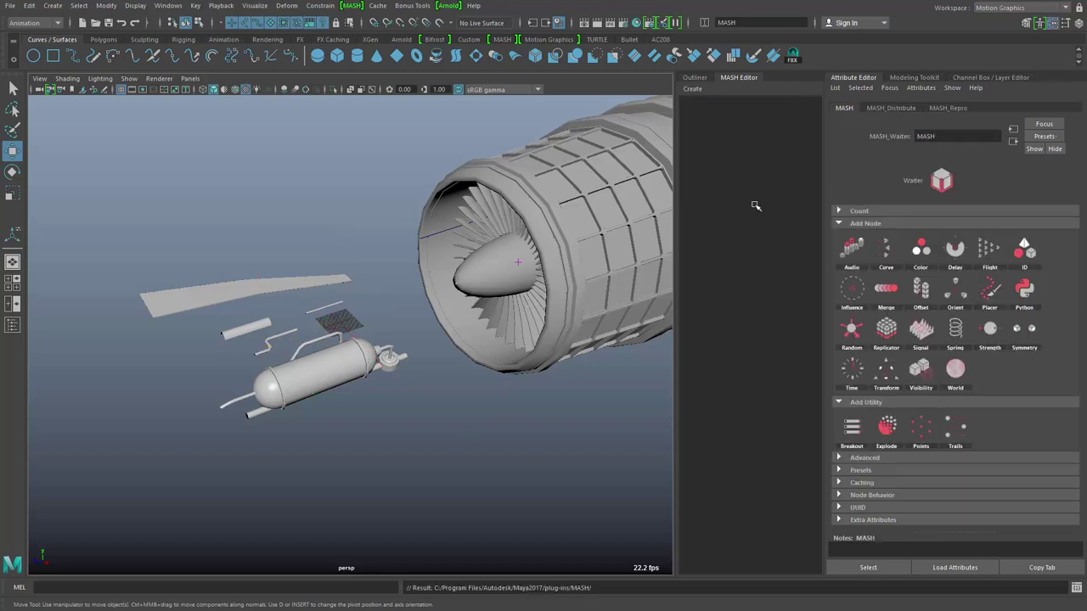
Step: Apply the saved preset to MASH_Distribute for a radial distribution of 18 points with radius 90 and angle 360
click(756, 122)
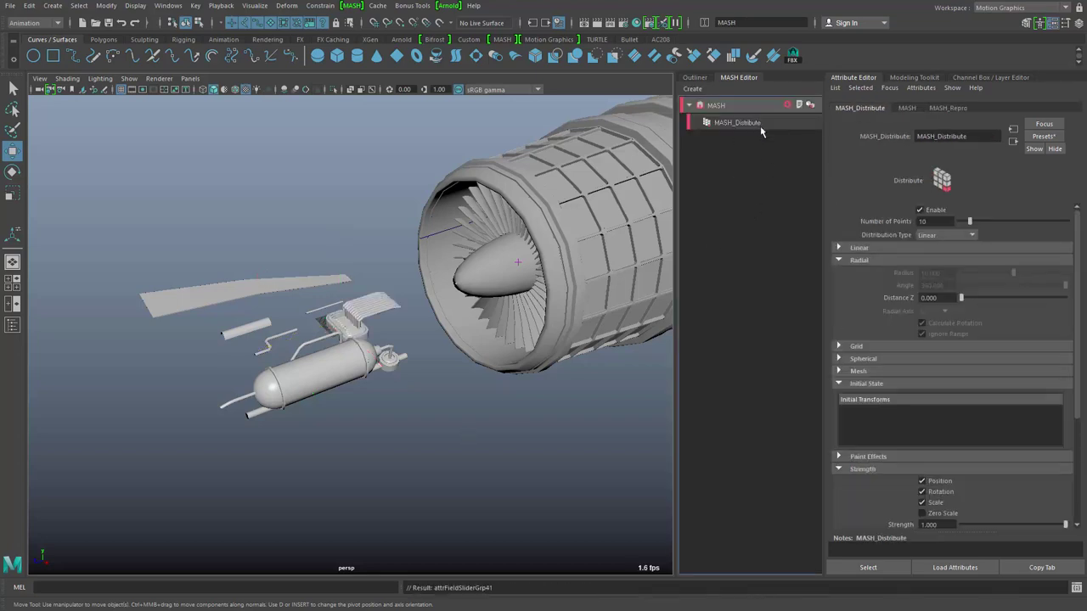
alt+drag(502, 384, 477, 410)
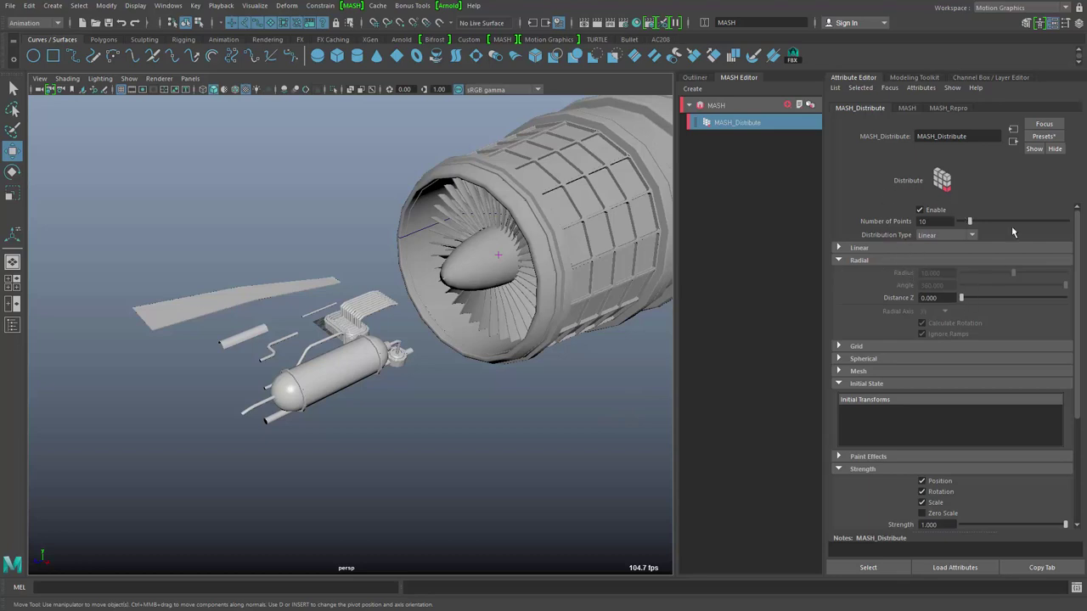
click(1044, 136)
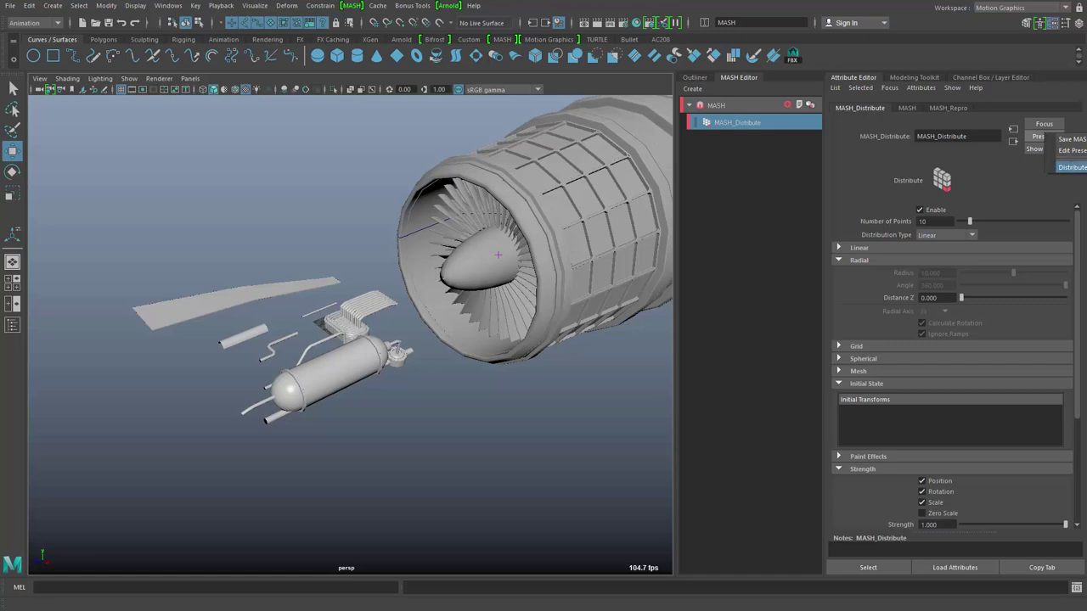
click(1071, 167)
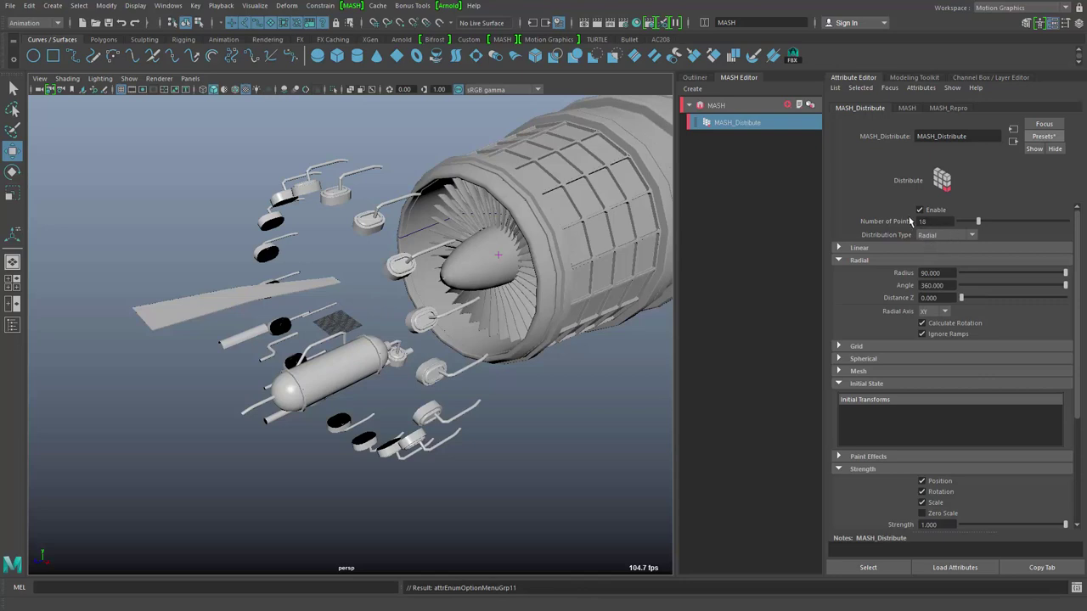
click(938, 273)
click(520, 436)
alt+drag(521, 437, 644, 348)
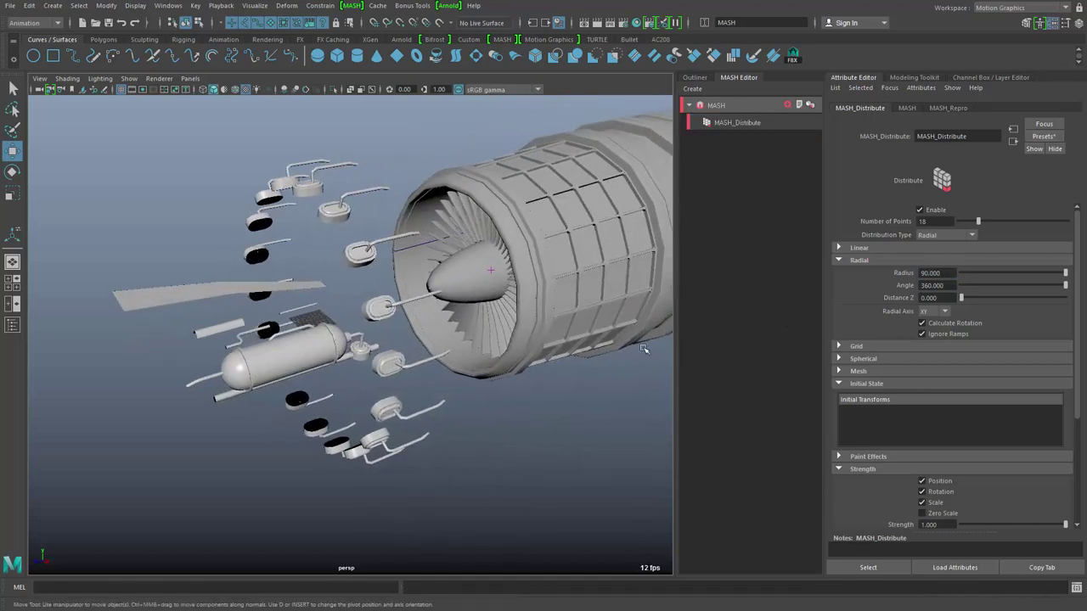
Step: Add a Transform node to the MASH network and create a controller locator for it
click(789, 105)
click(813, 371)
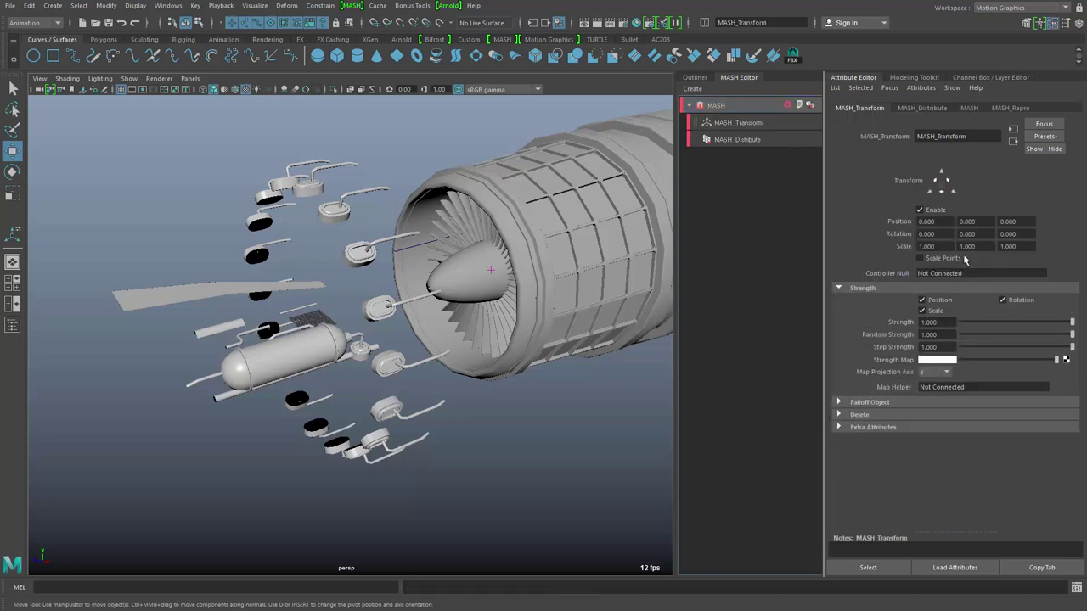
right_click(955, 280)
click(970, 291)
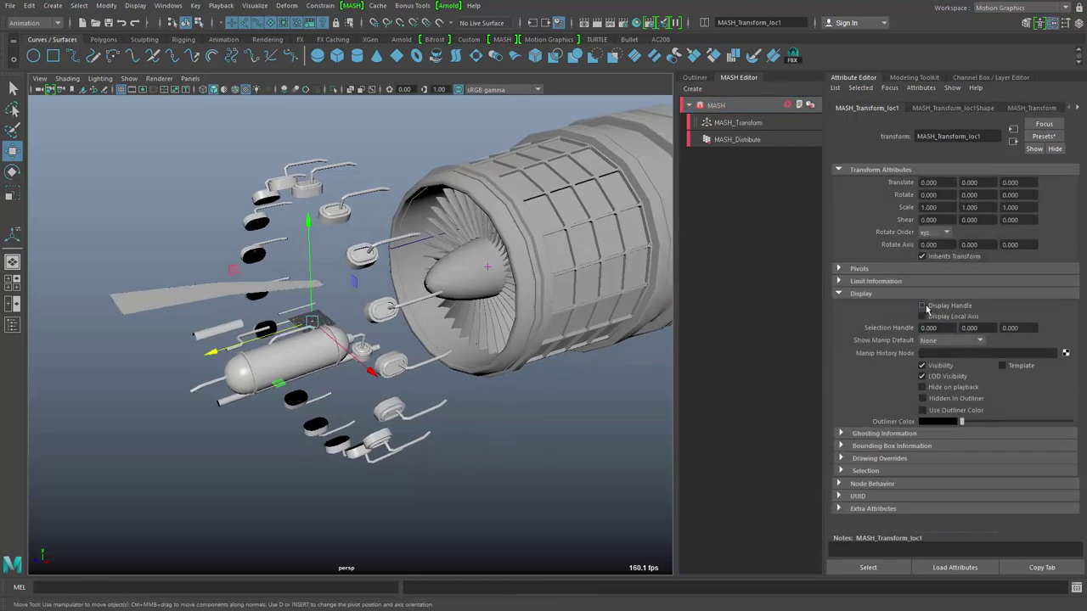
Step: Move the MASH_Transform_loc1 locator back along the engine to about -327.699 in Z
drag(213, 351, 546, 276)
alt+drag(559, 382, 374, 363)
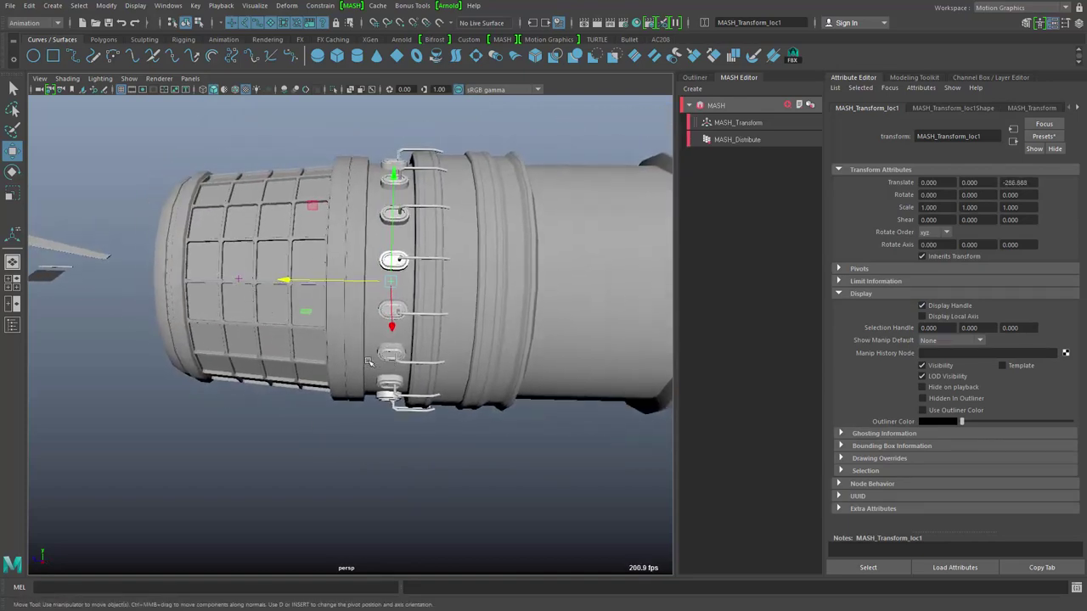
drag(289, 283, 338, 289)
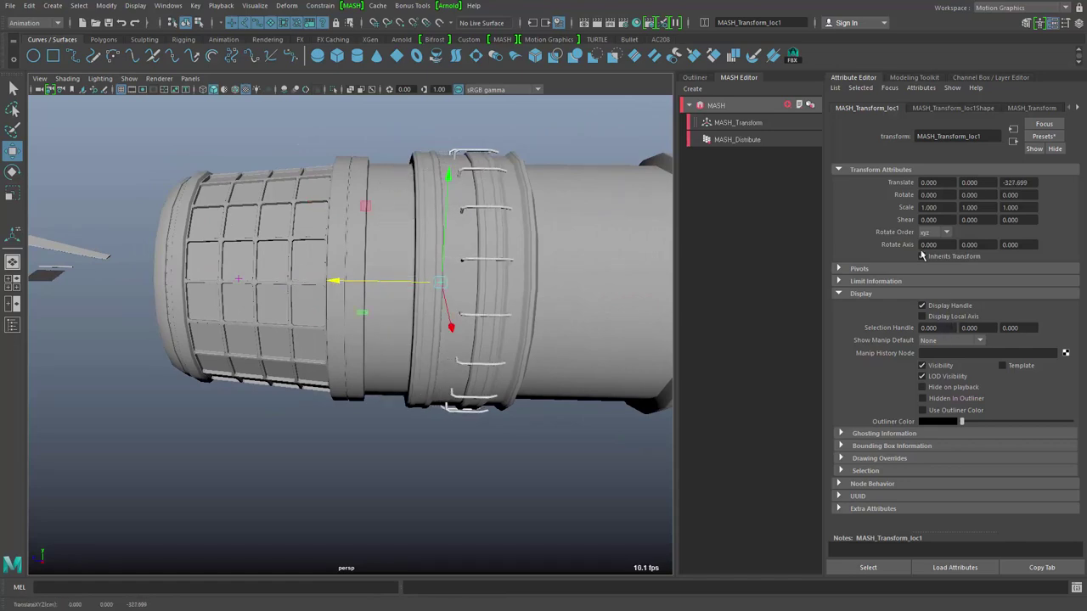
Step: Increase the MASH_Distribute radius to 93.91 and adjust the ring's position along the engine with the locator
click(748, 143)
ctrl+drag(938, 272, 1067, 269)
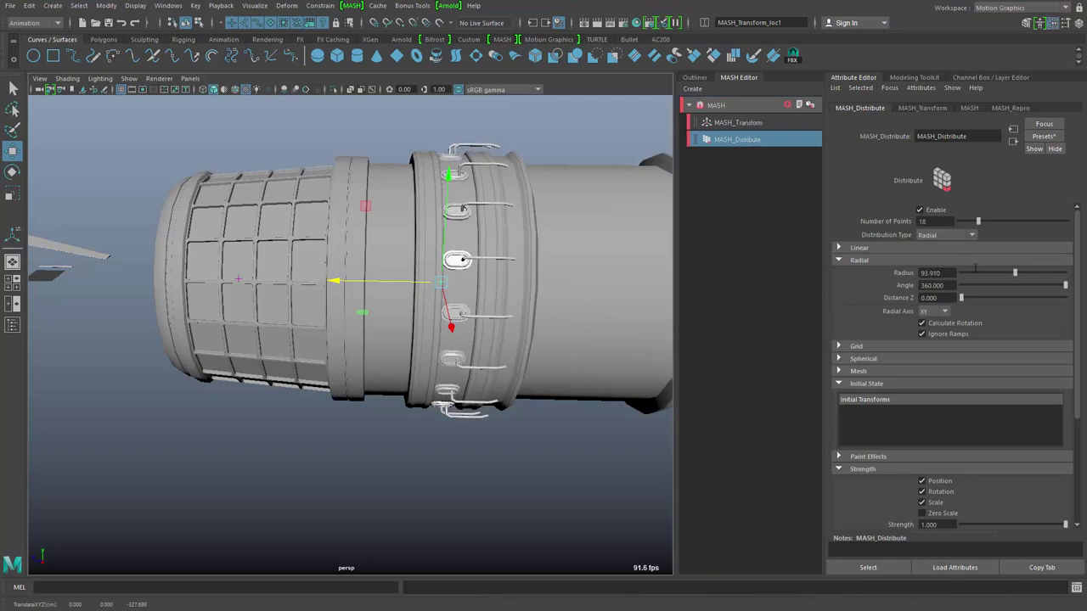
drag(334, 282, 479, 339)
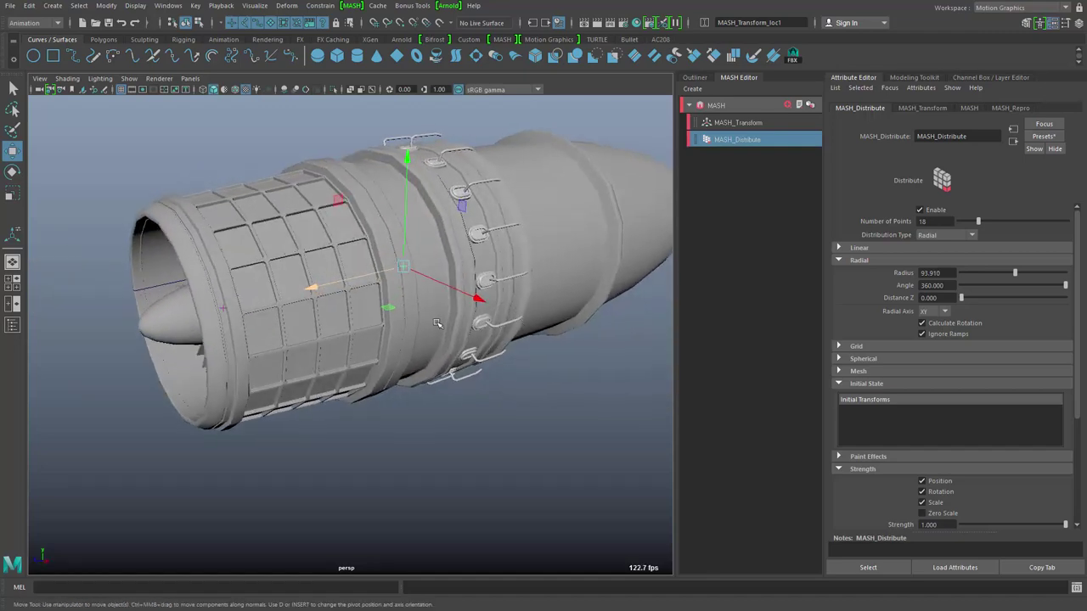
alt+right_drag(327, 290, 676, 328)
alt+middle_drag(499, 281, 374, 345)
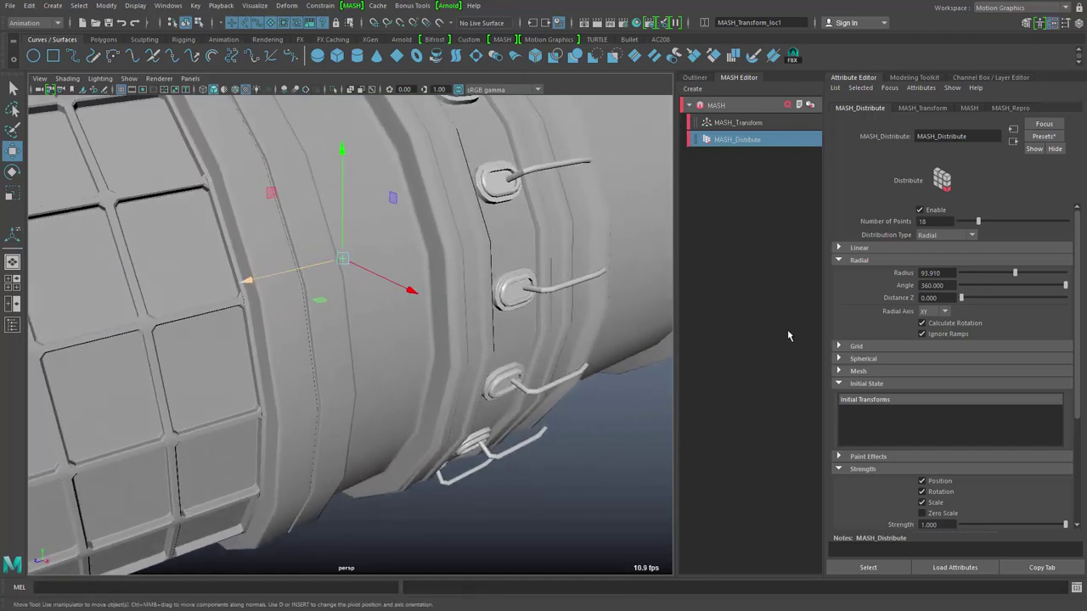
Step: Increase the MASH_Distribute radius to 96.65 so the caps stand out from the engine shell
mouse_move(938, 273)
ctrl+mouse_down()
mouse_move(967, 273)
mouse_move(937, 272)
ctrl+mouse_up()
key(alt+space)
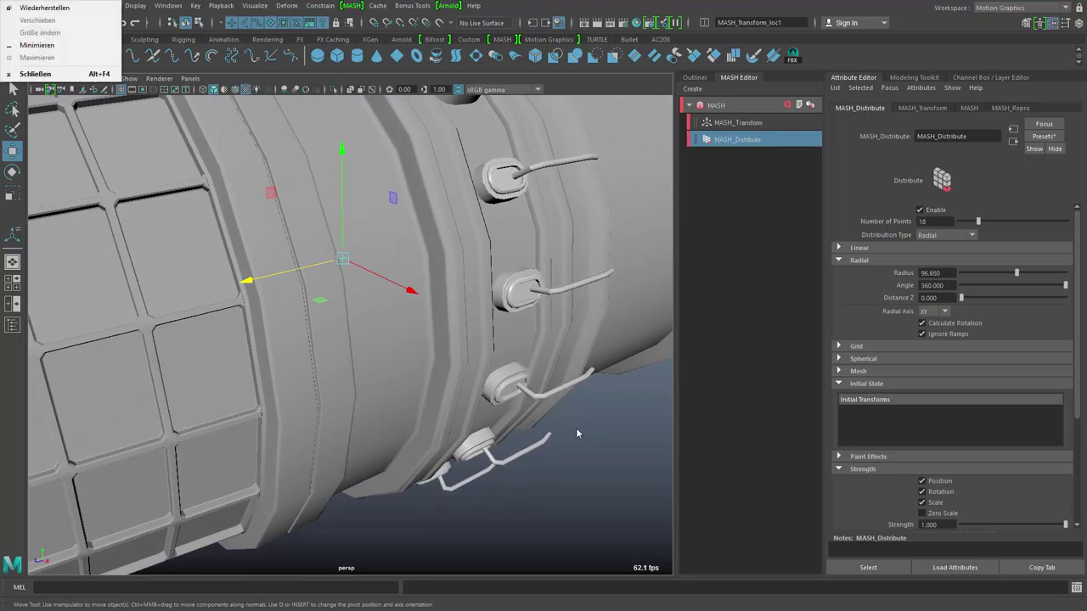
key(Escape)
alt+right_drag(574, 428, 297, 415)
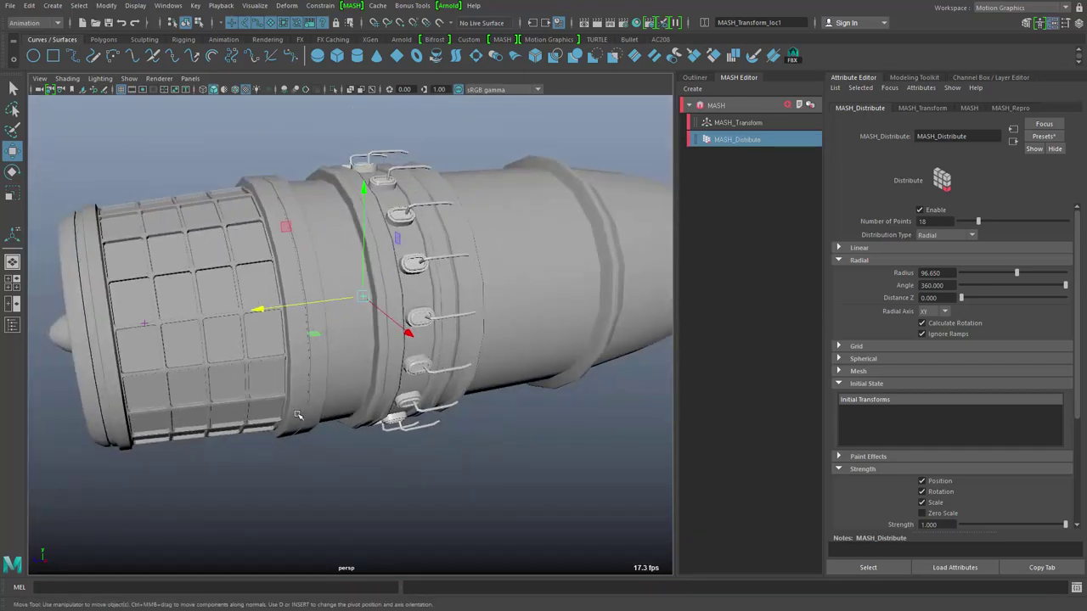
alt+middle_drag(298, 415, 395, 415)
alt+drag(488, 422, 462, 432)
alt+middle_drag(345, 361, 365, 361)
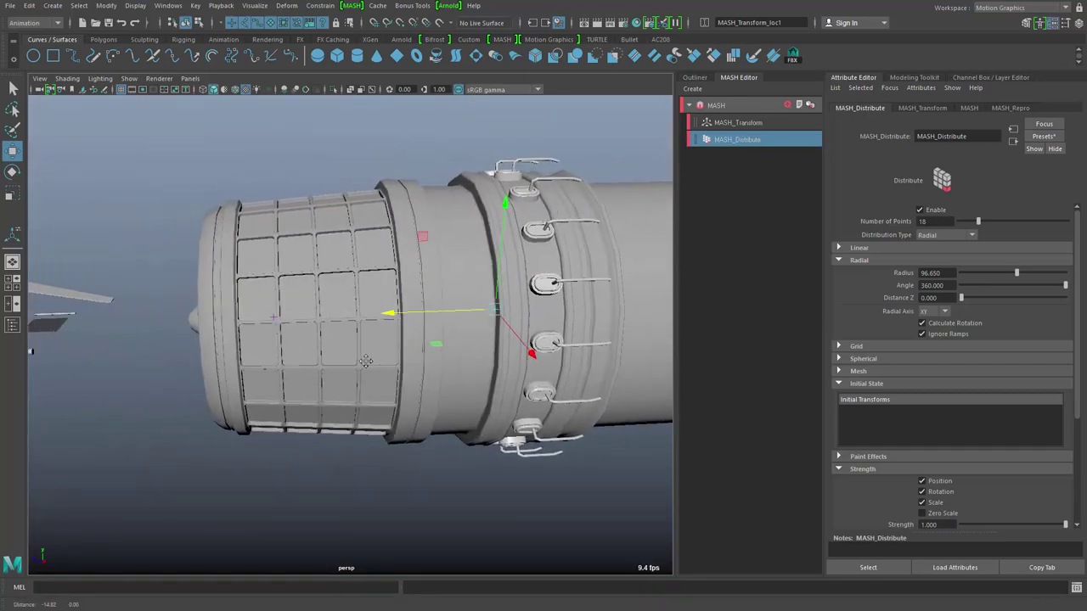
Step: Select the half-cylinder part and the bent pipe beside the engine and set their Translate X, Y and Z to 0
alt+drag(365, 361, 337, 409)
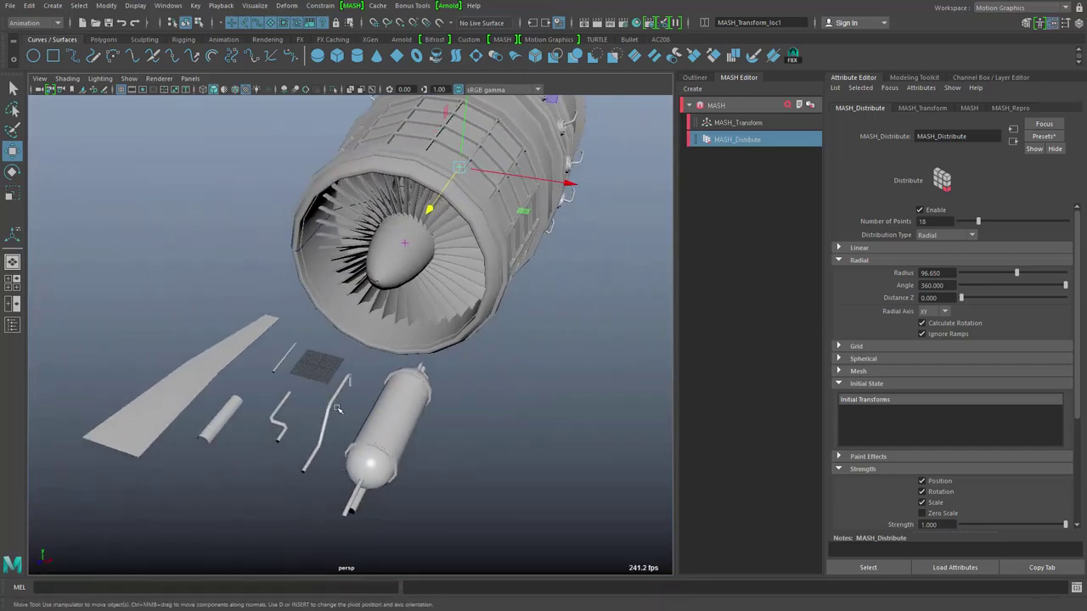
click(212, 416)
click(323, 411)
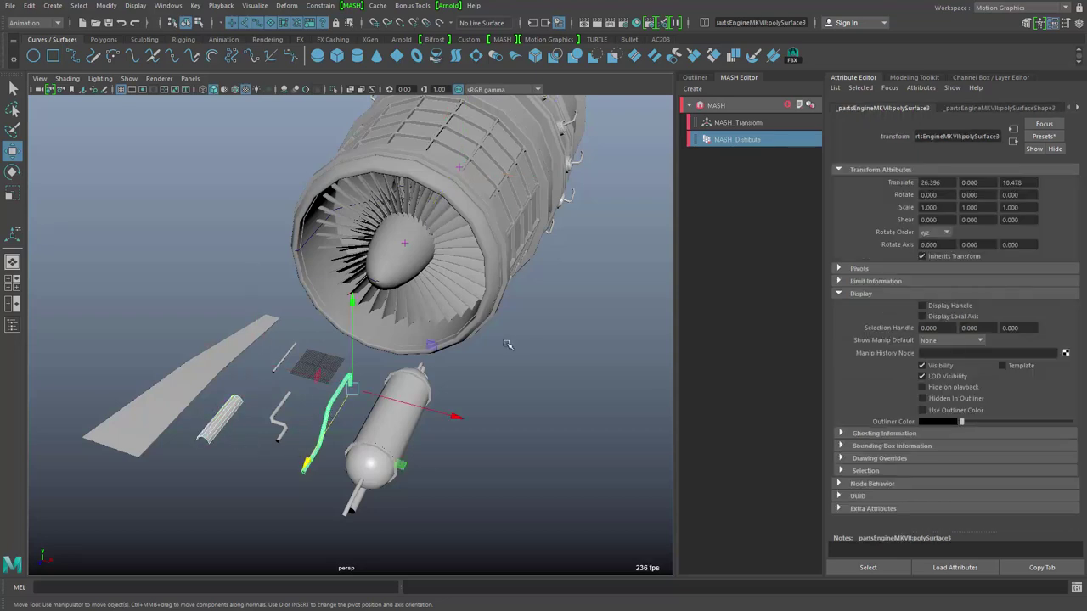
alt+drag(597, 364, 507, 363)
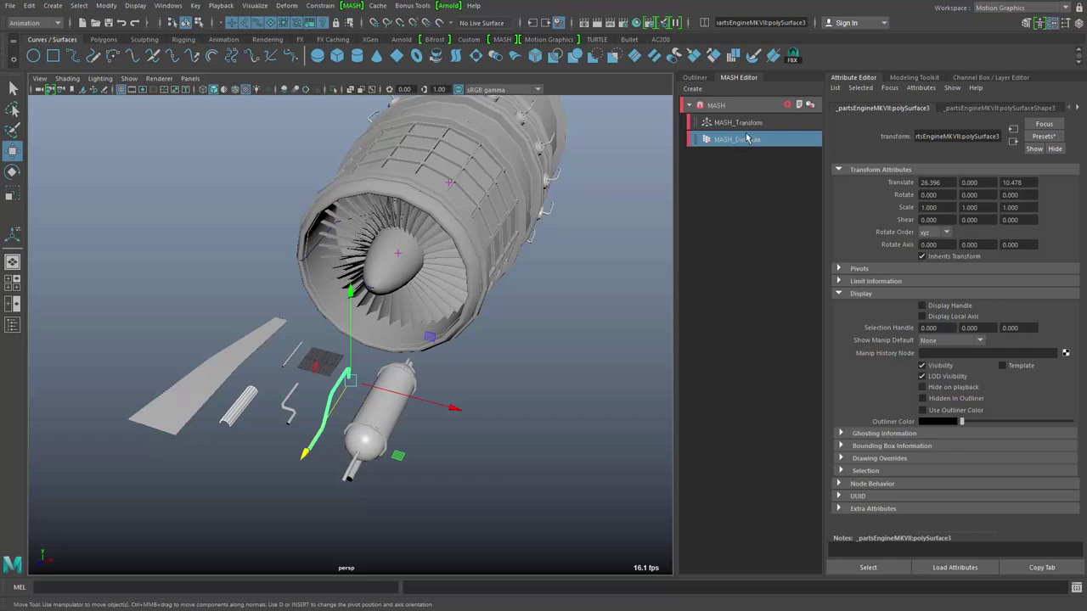
alt+drag(553, 352, 506, 363)
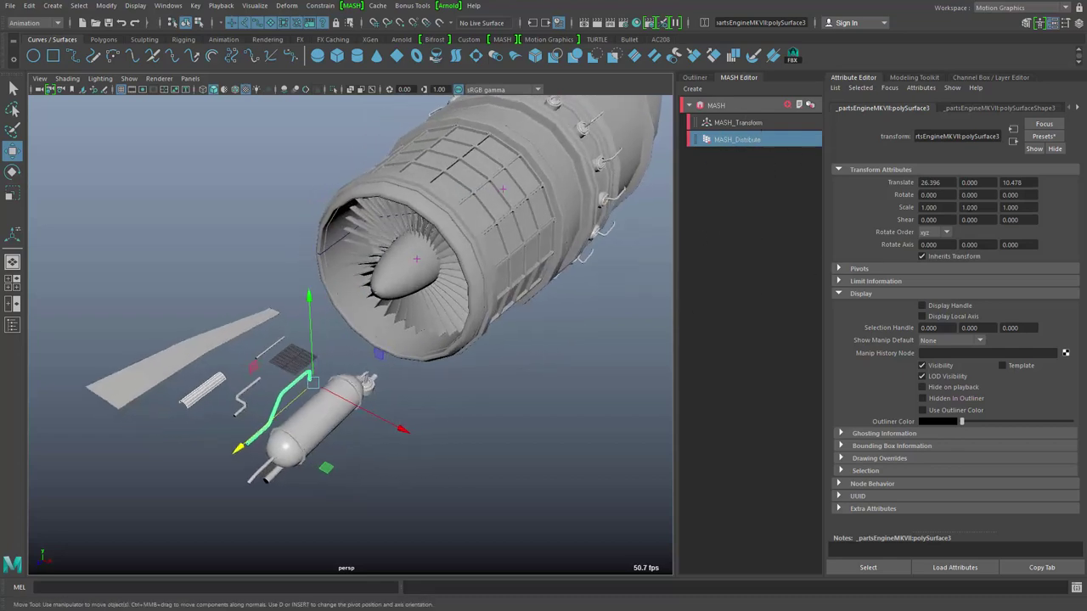
click(990, 78)
drag(1076, 119, 1078, 138)
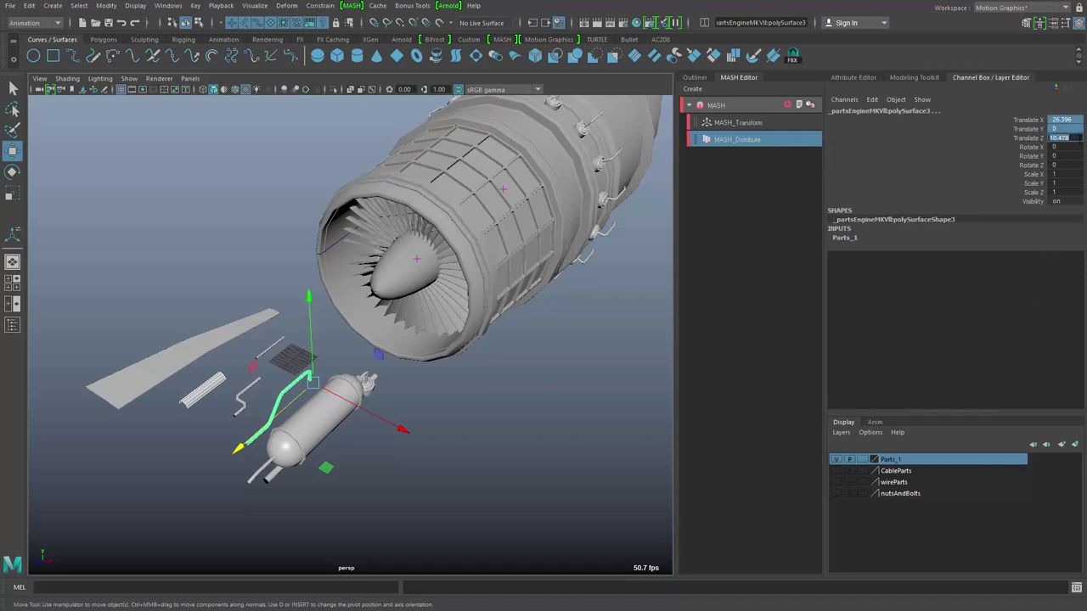
text(0)
key(Return)
Step: Parent polySurface9 and polySurface3 under the _partsEngineMKVII:group1 group in the scene hierarchy
alt+drag(475, 404, 399, 411)
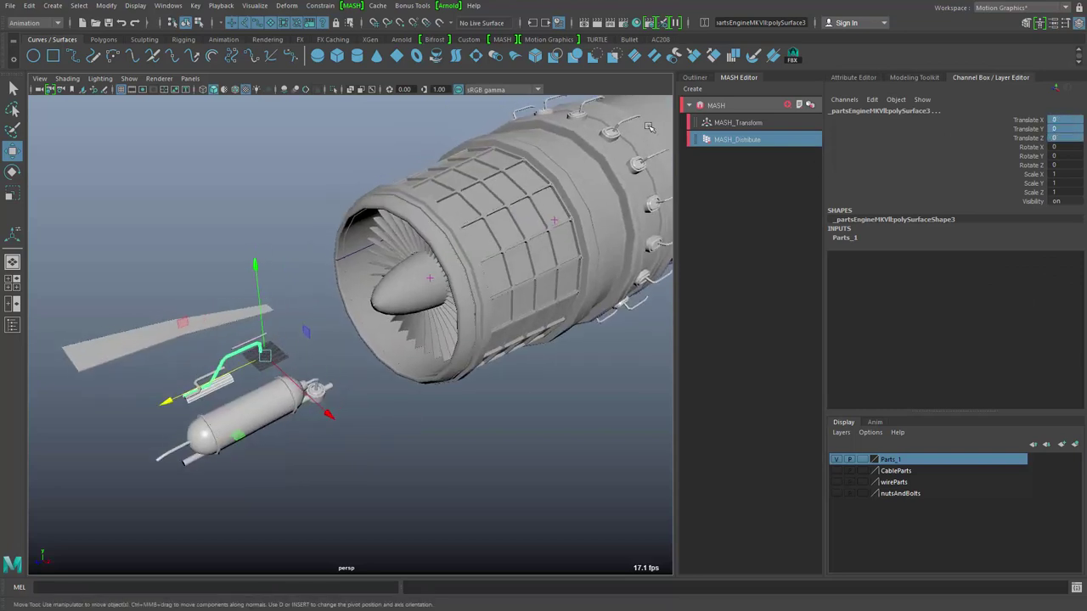
click(701, 78)
alt+drag(558, 333, 656, 379)
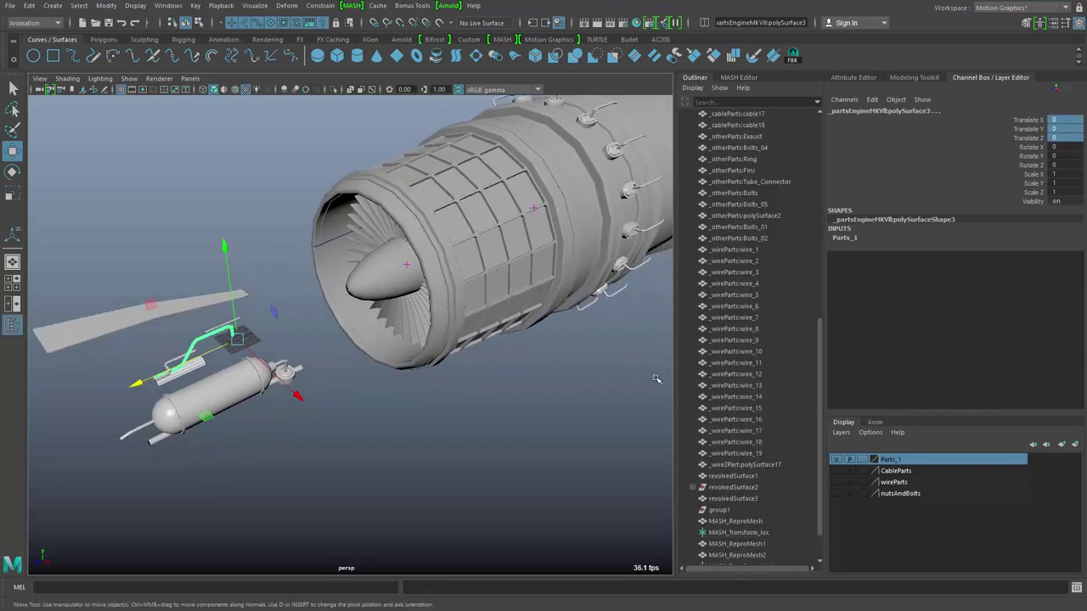
drag(818, 411, 823, 492)
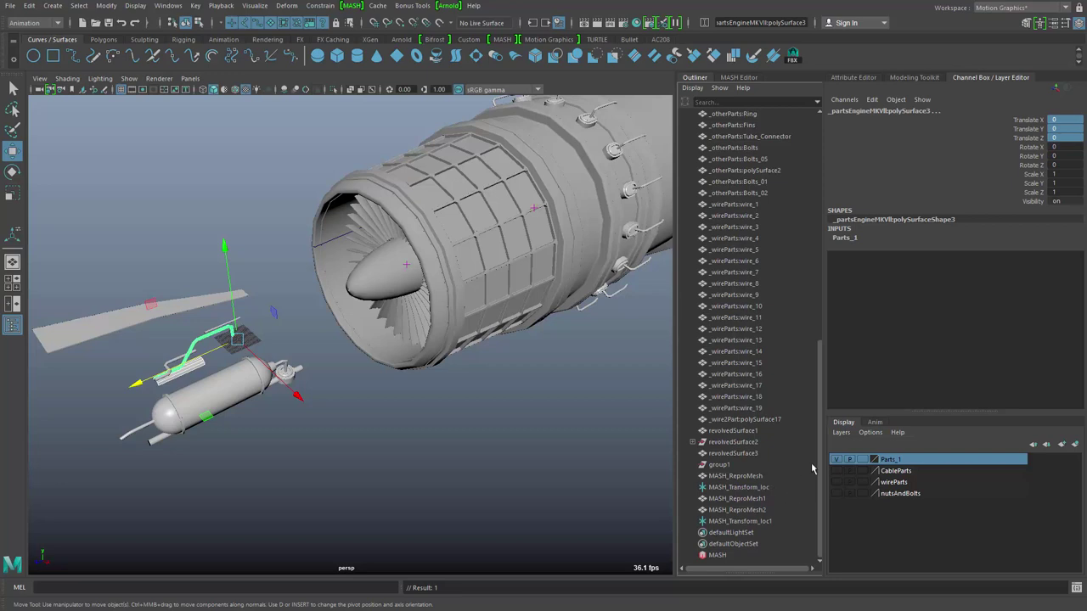
drag(818, 472, 798, 189)
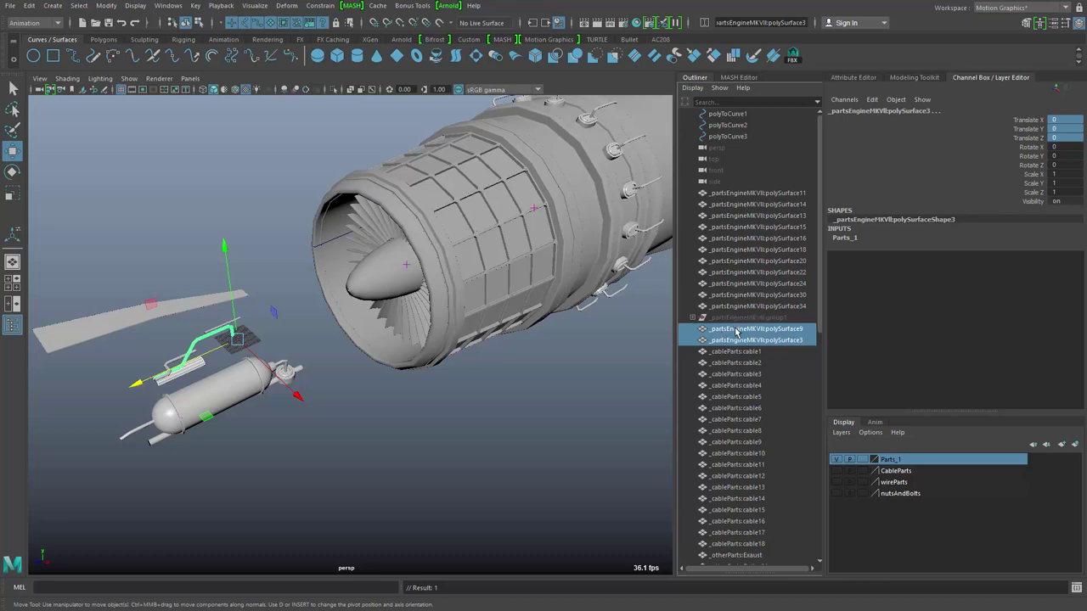
drag(736, 332, 739, 321)
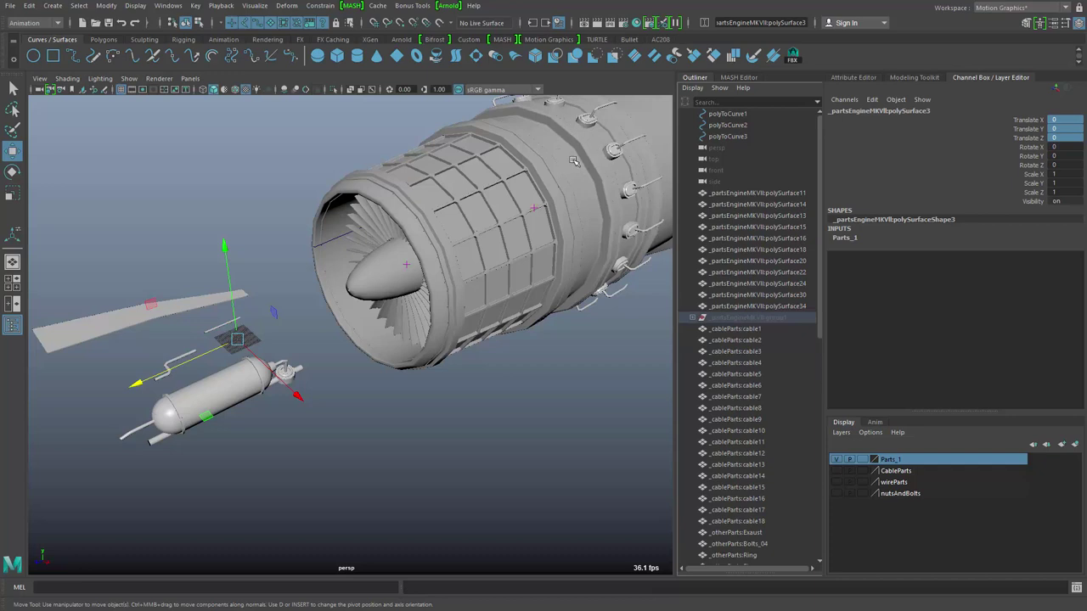
Step: Refresh _partsEngineMKVII:group1 in the MASH_Repro object list so the ring around the engine includes the added parts
alt+middle_drag(571, 327, 537, 352)
alt+drag(560, 380, 552, 371)
alt+middle_drag(553, 371, 540, 373)
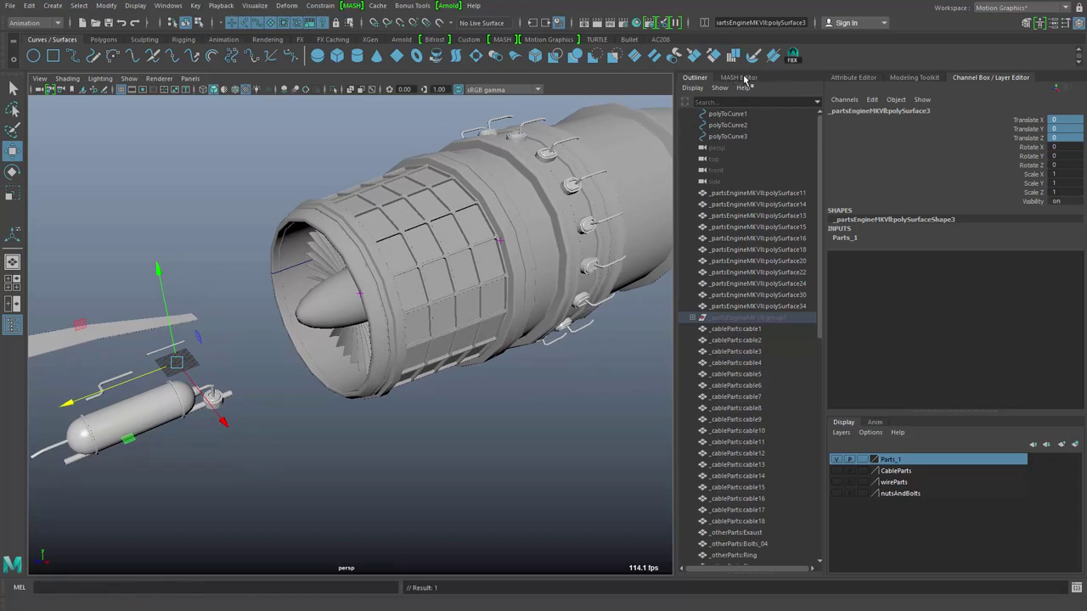
click(745, 78)
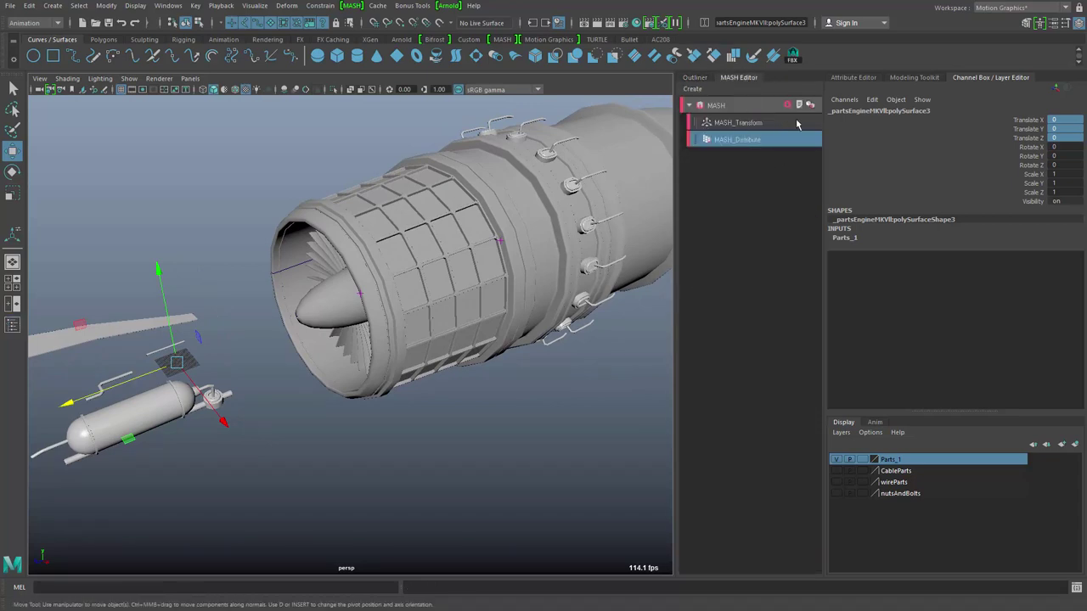
click(811, 106)
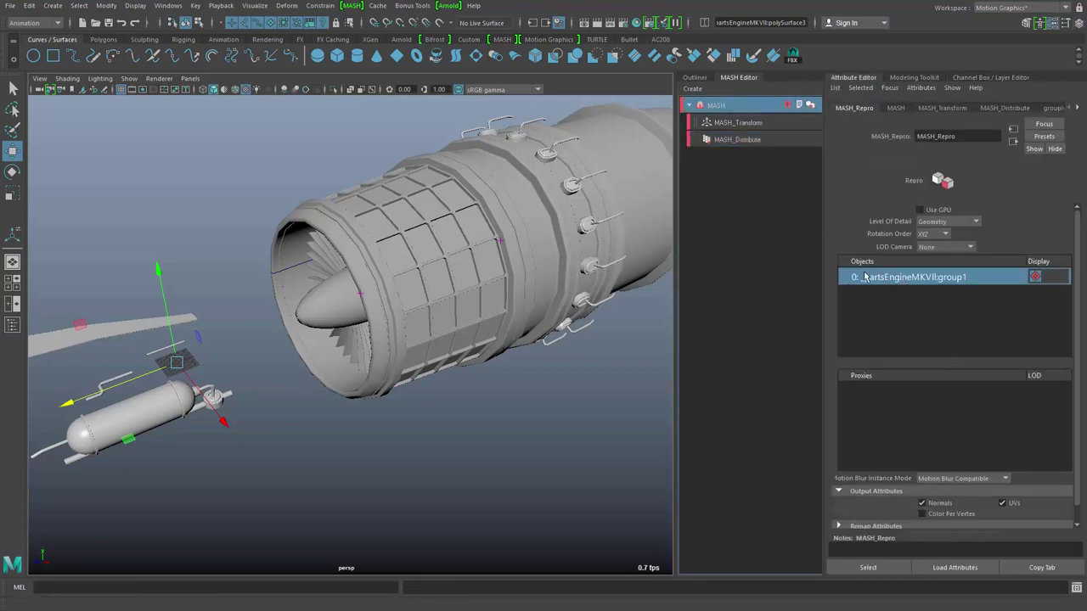
right_click(965, 281)
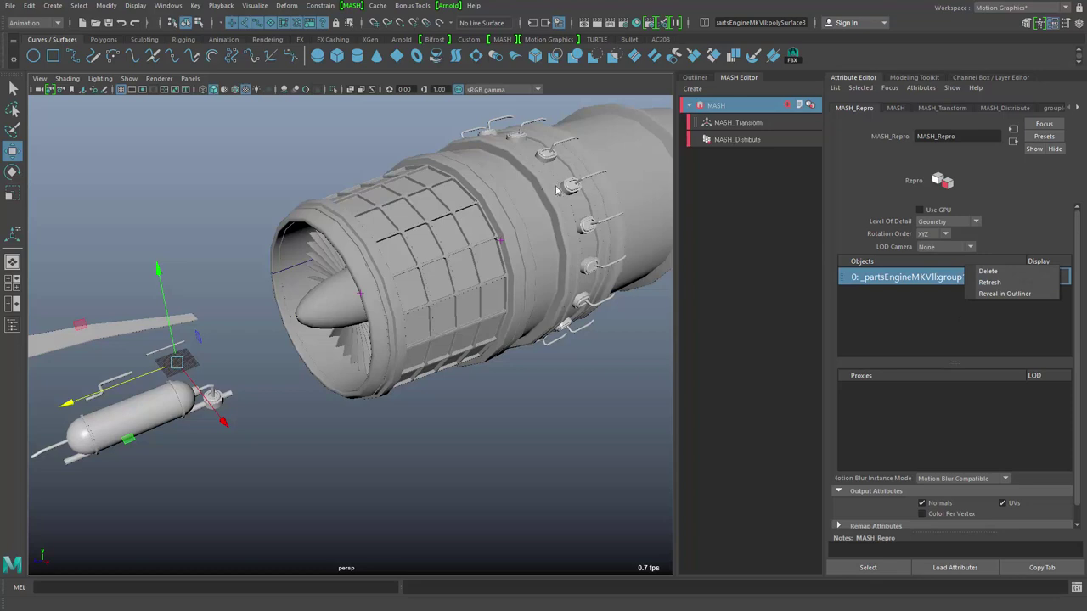
click(987, 282)
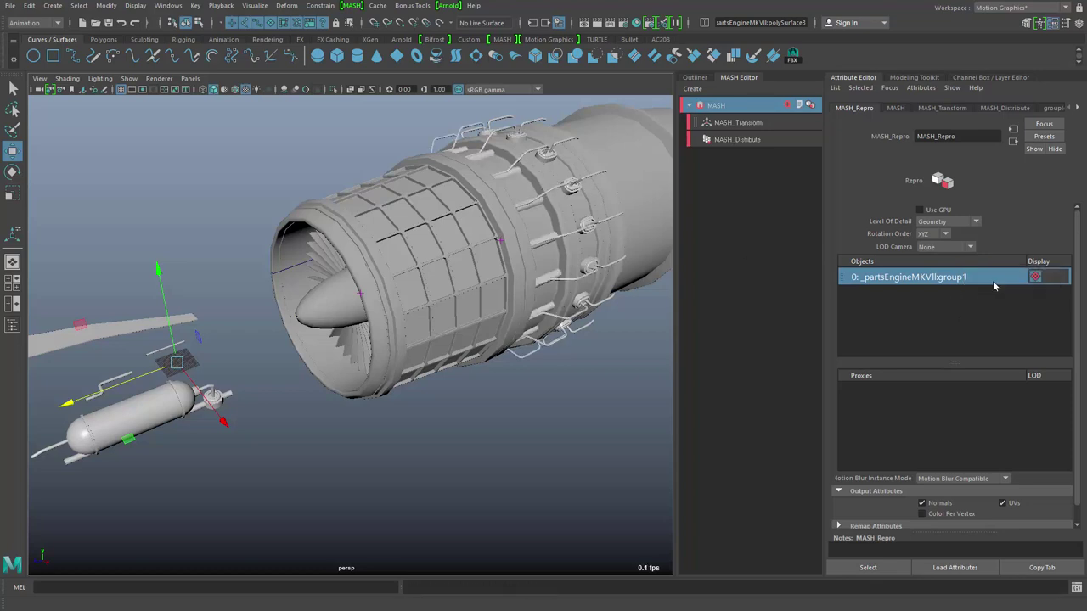
alt+drag(579, 363, 566, 368)
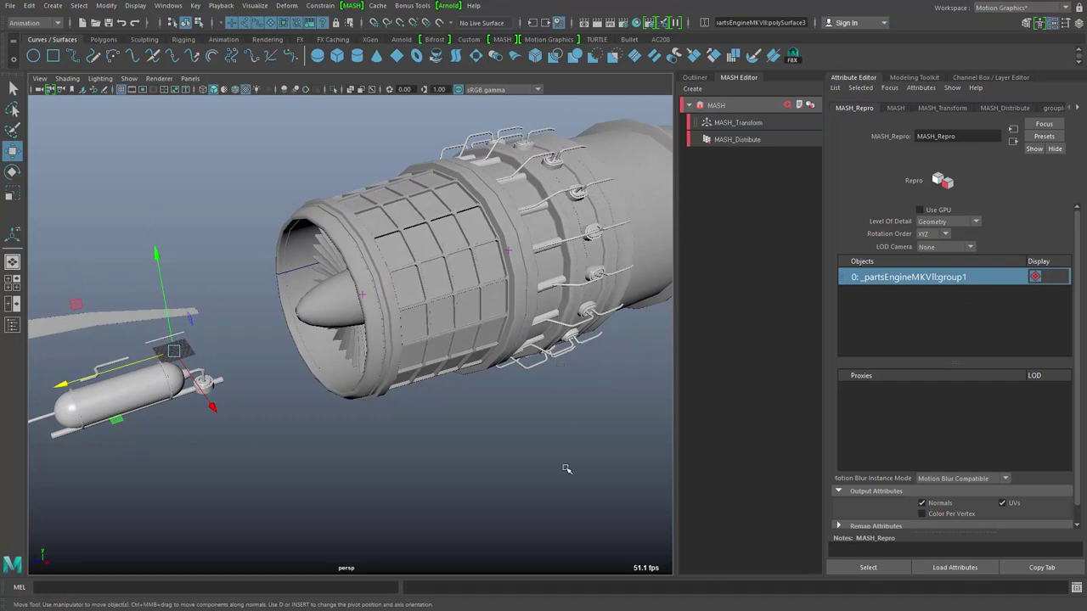
alt+drag(569, 461, 606, 378)
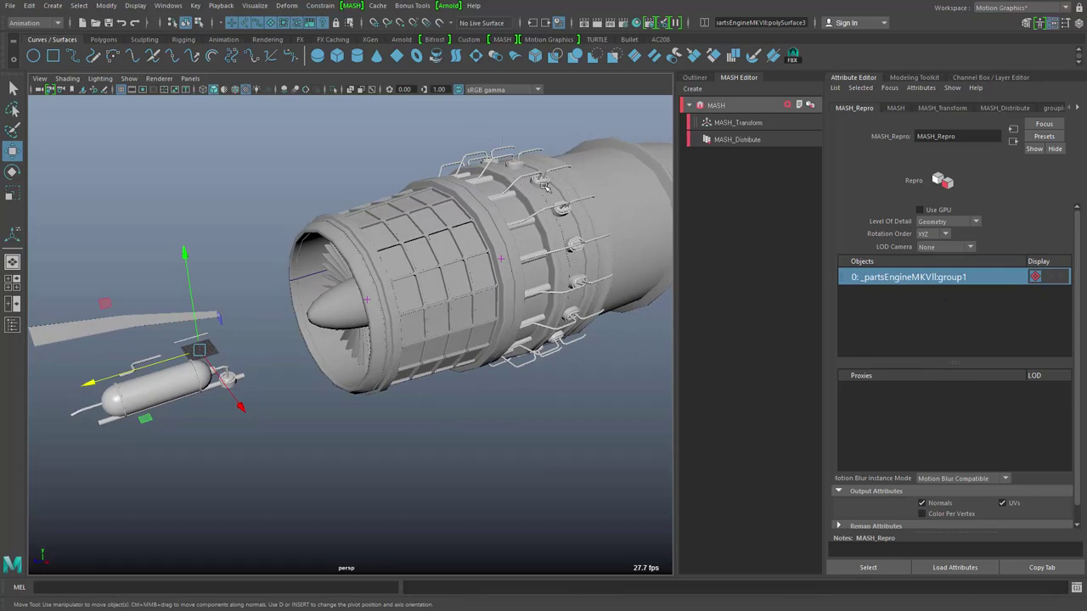
Step: Group the tank with its straps, pipes and round cap into one object
alt+drag(522, 379, 348, 392)
alt+drag(287, 381, 333, 372)
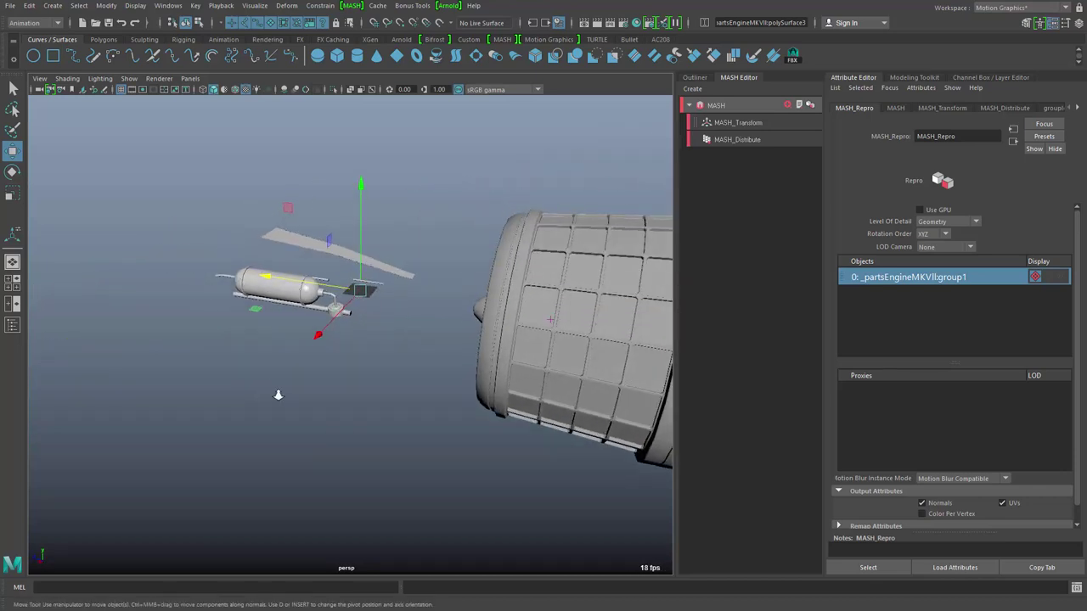
scroll(278, 395, up, 3)
click(242, 280)
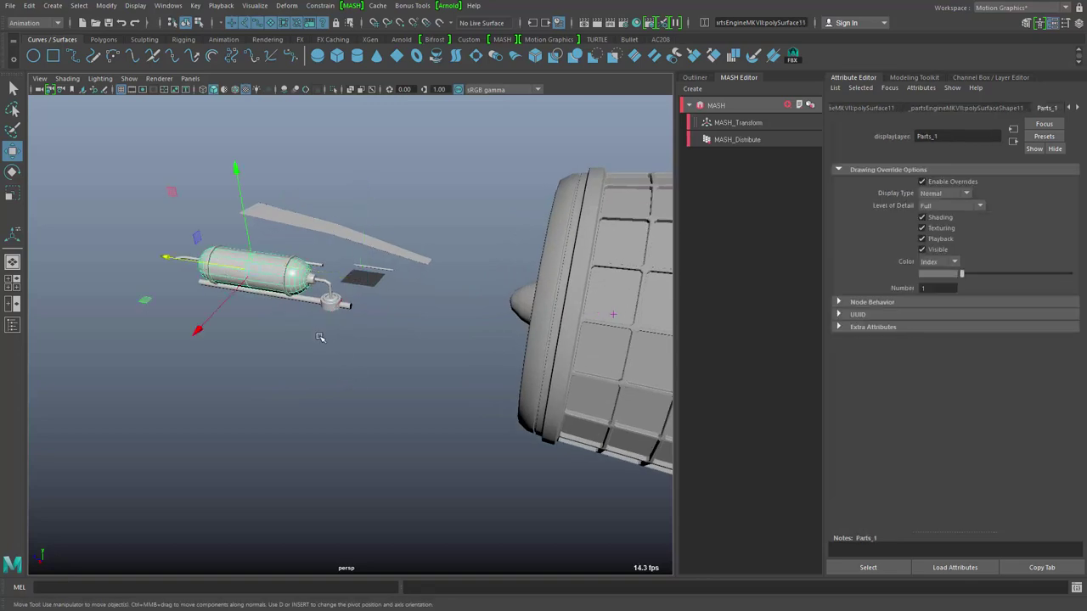
key(f)
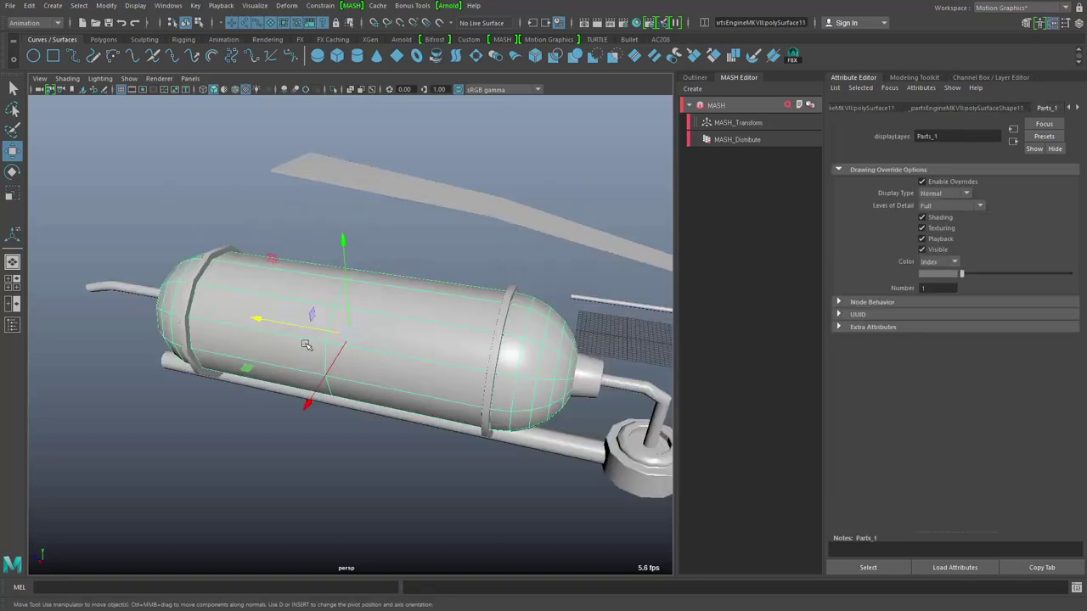
scroll(309, 346, down, 5)
alt+drag(309, 346, 410, 399)
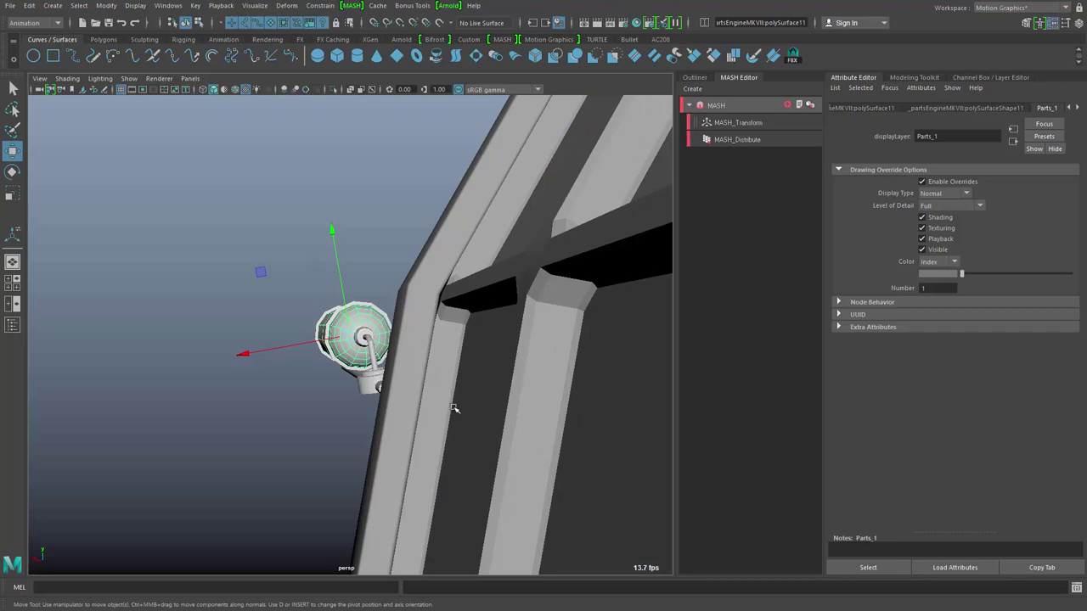
click(451, 408)
alt+drag(332, 416, 409, 387)
click(399, 343)
alt+drag(396, 433, 476, 368)
click(397, 350)
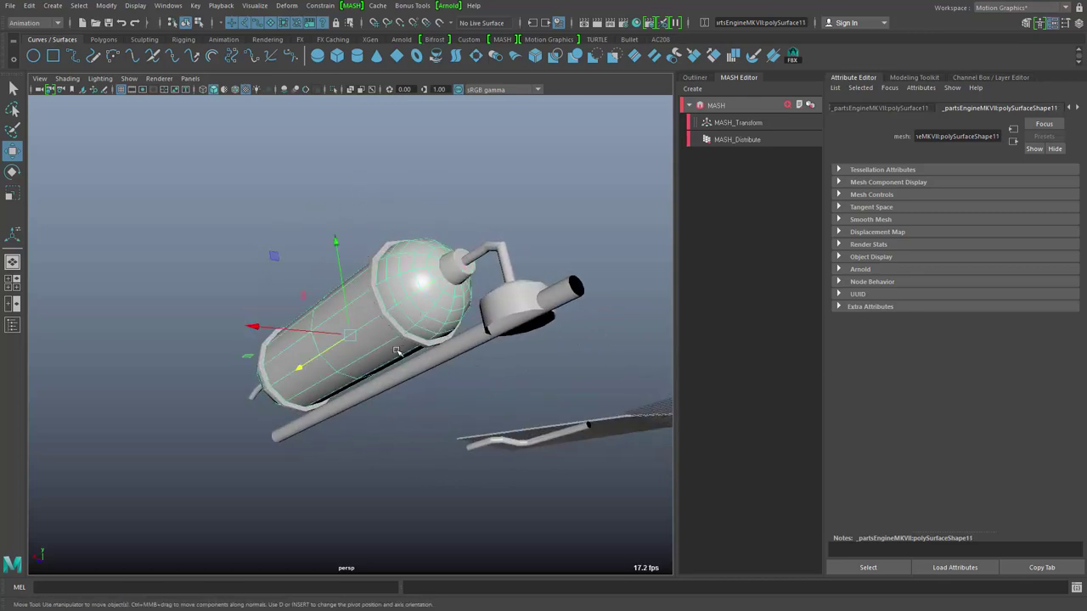
alt+drag(433, 397, 458, 365)
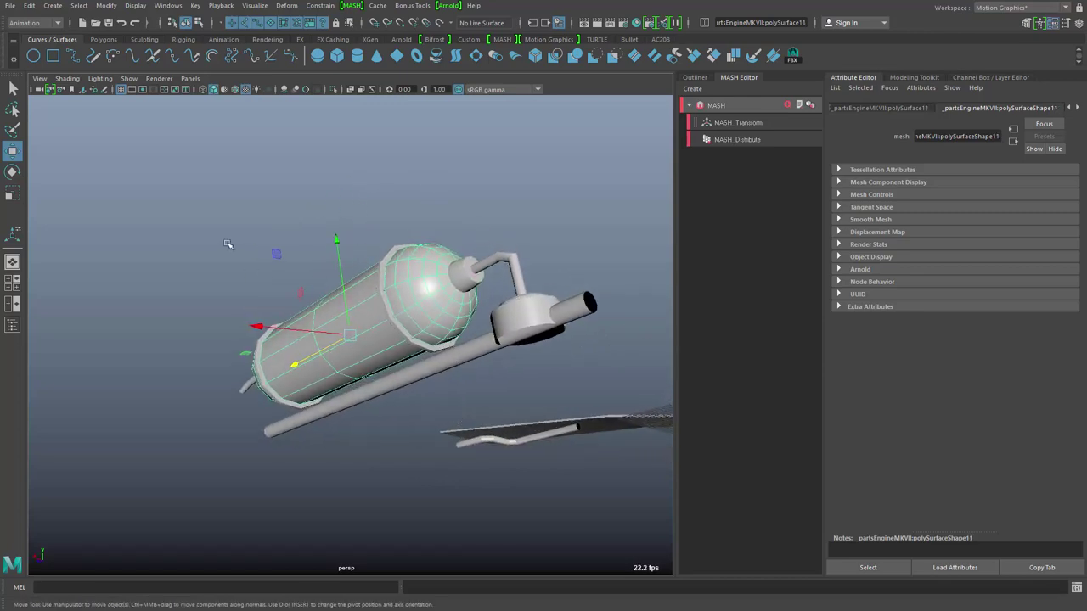
drag(212, 244, 543, 386)
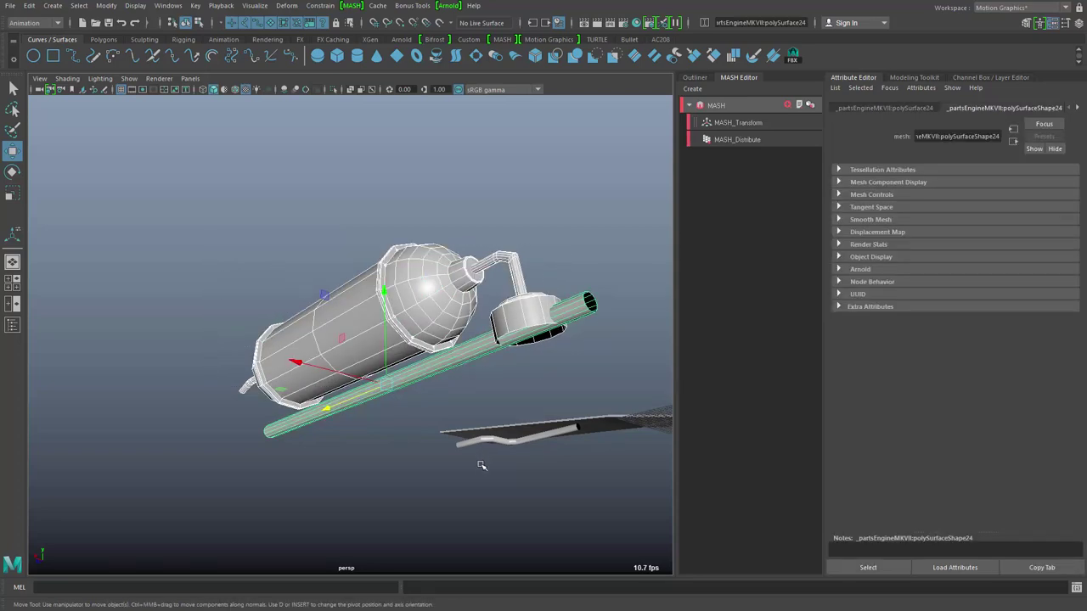
key(ctrl+g)
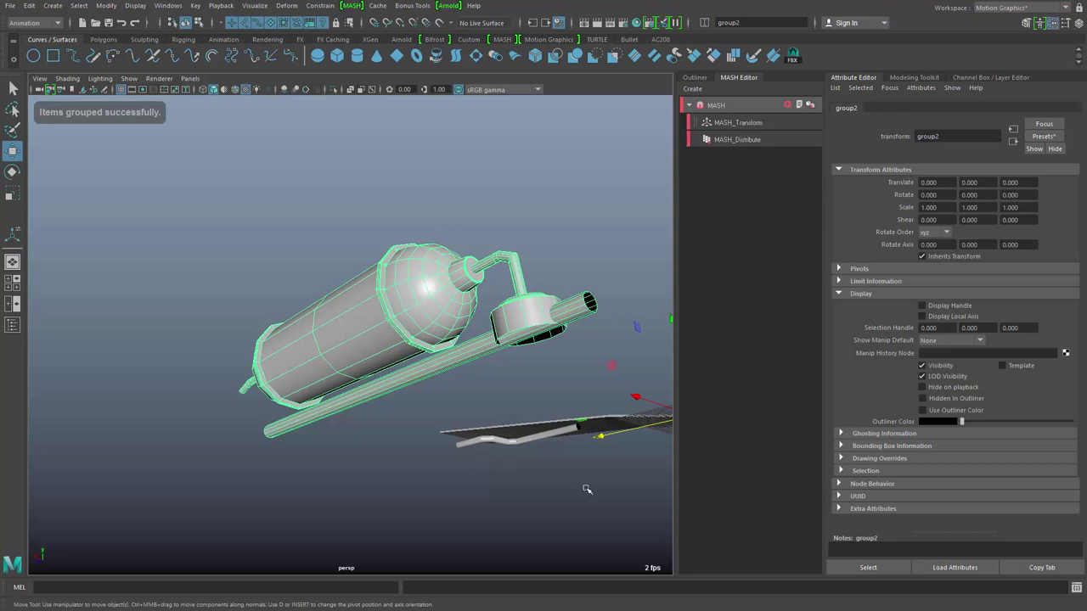
Step: Fill the open underside of the round cap on the tank assembly by closing its border edges
alt+drag(587, 490, 465, 431)
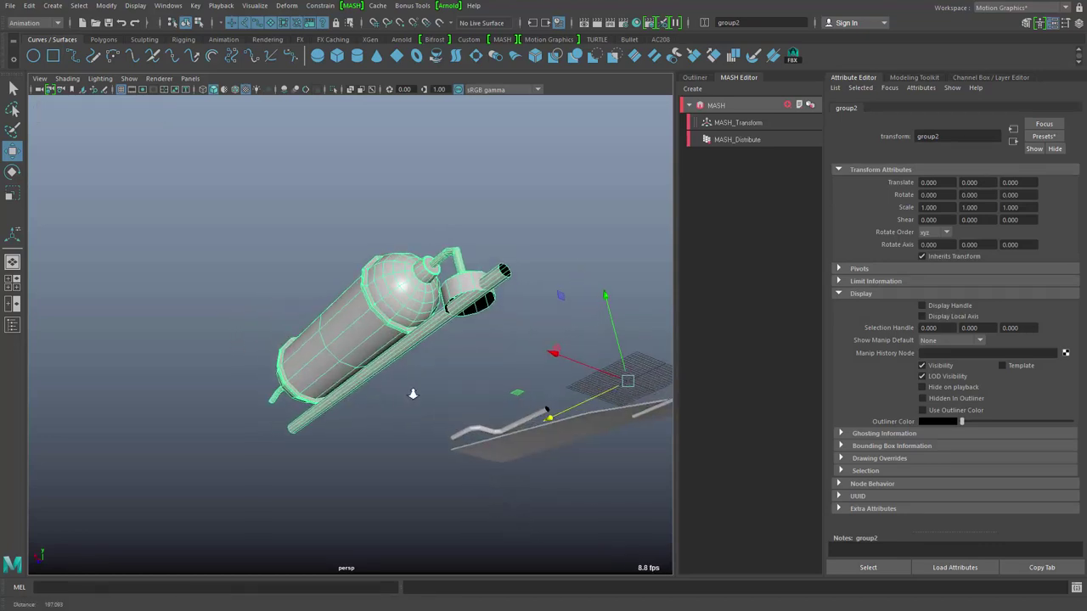
alt+right_drag(413, 394, 493, 341)
alt+middle_drag(487, 331, 459, 386)
alt+right_drag(477, 440, 580, 448)
alt+middle_drag(570, 416, 566, 386)
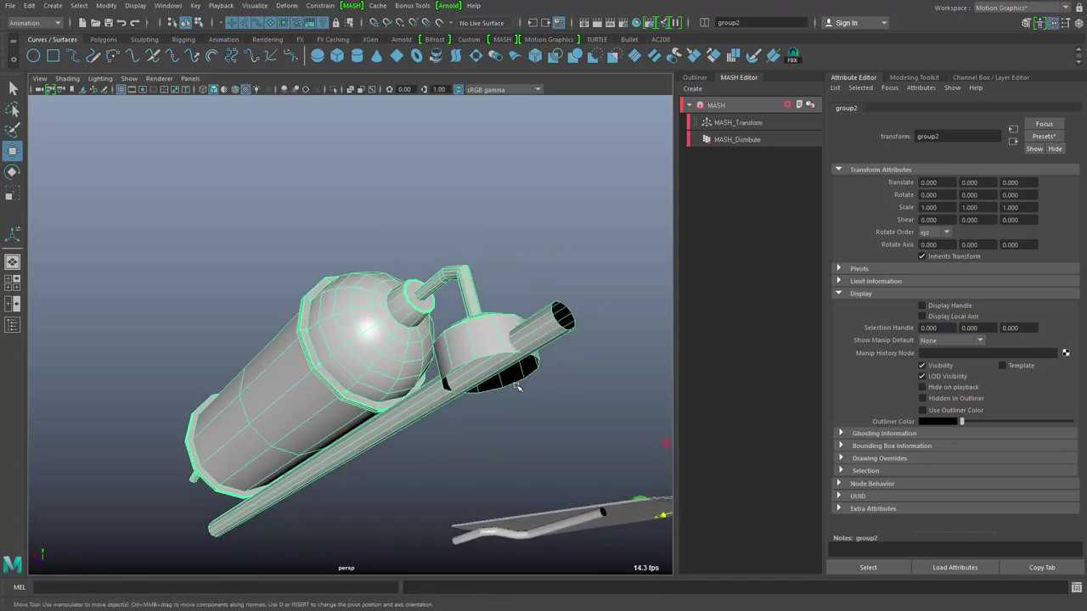
click(523, 384)
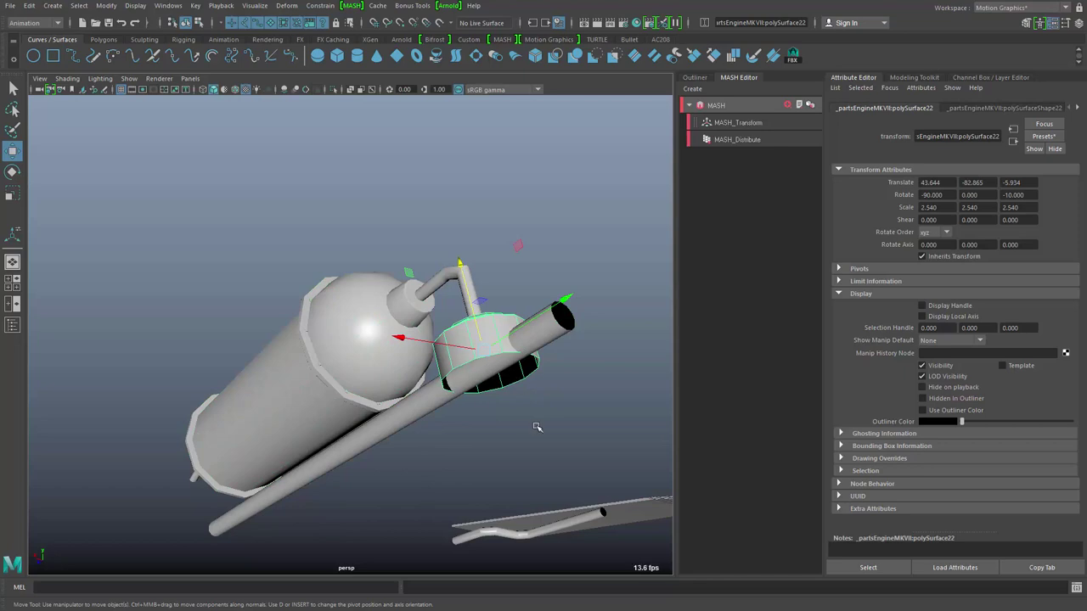
key(F10)
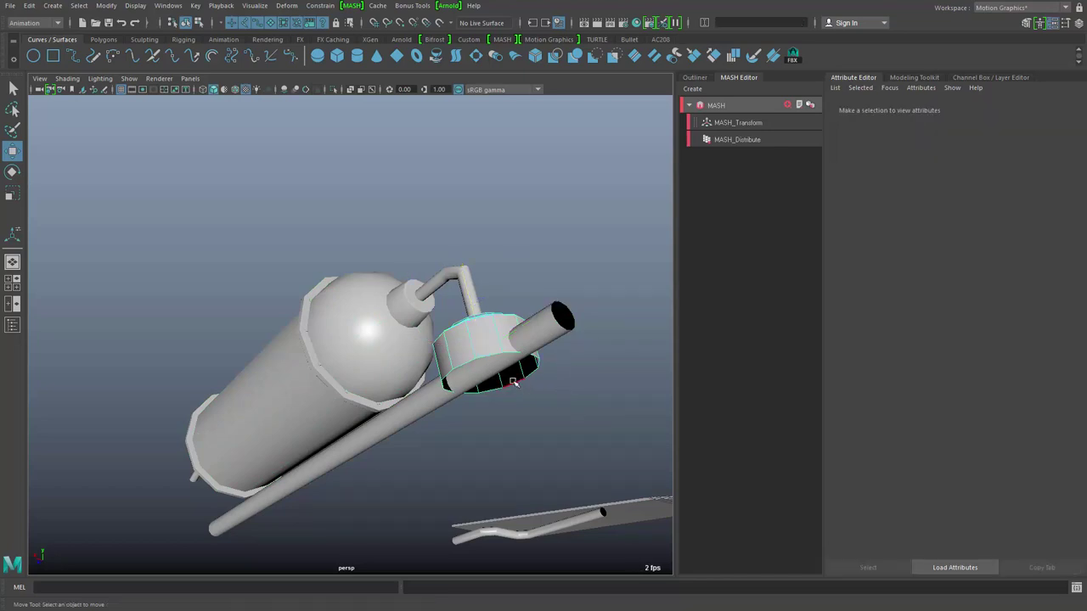
click(516, 387)
shift+right_drag(601, 350, 594, 490)
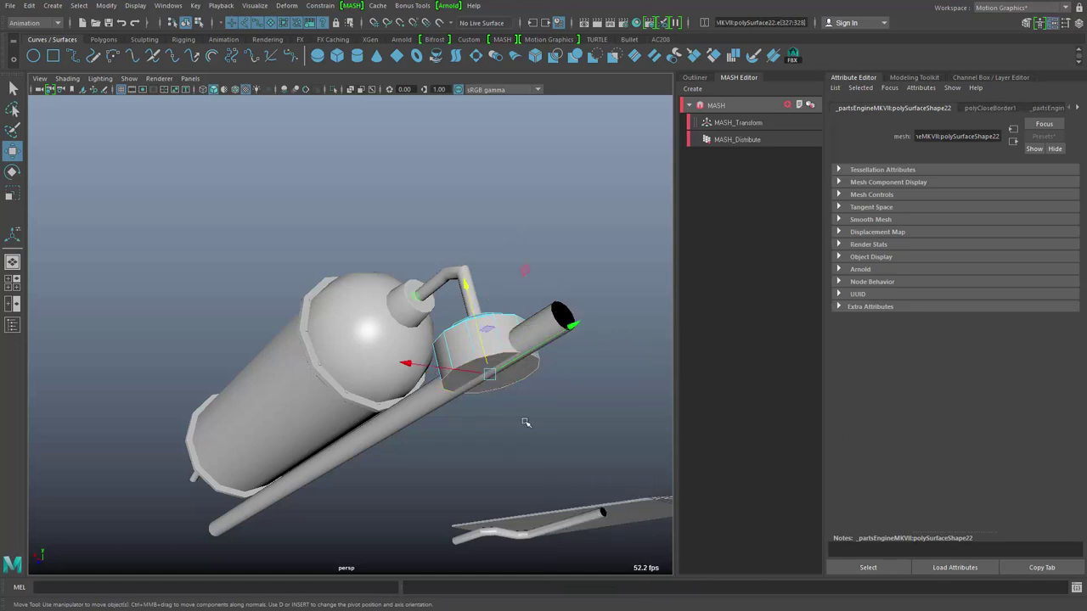
mouse_move(524, 425)
alt+mouse_down()
mouse_move(563, 444)
mouse_move(535, 430)
alt+mouse_up()
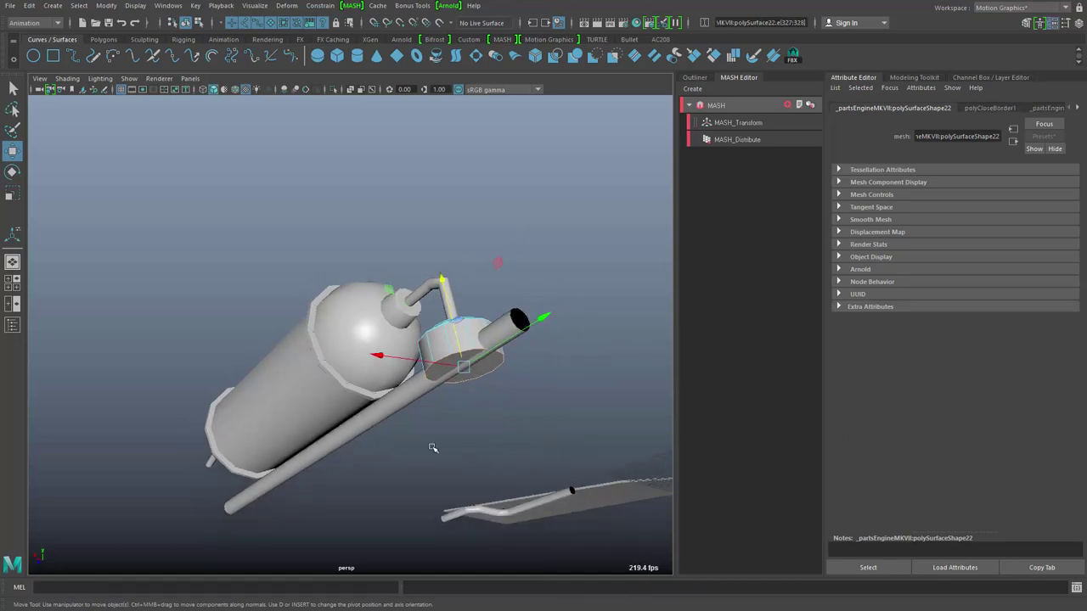
Step: Select the whole tank group and snap its pivot to the centre of the round cap's underside
click(393, 425)
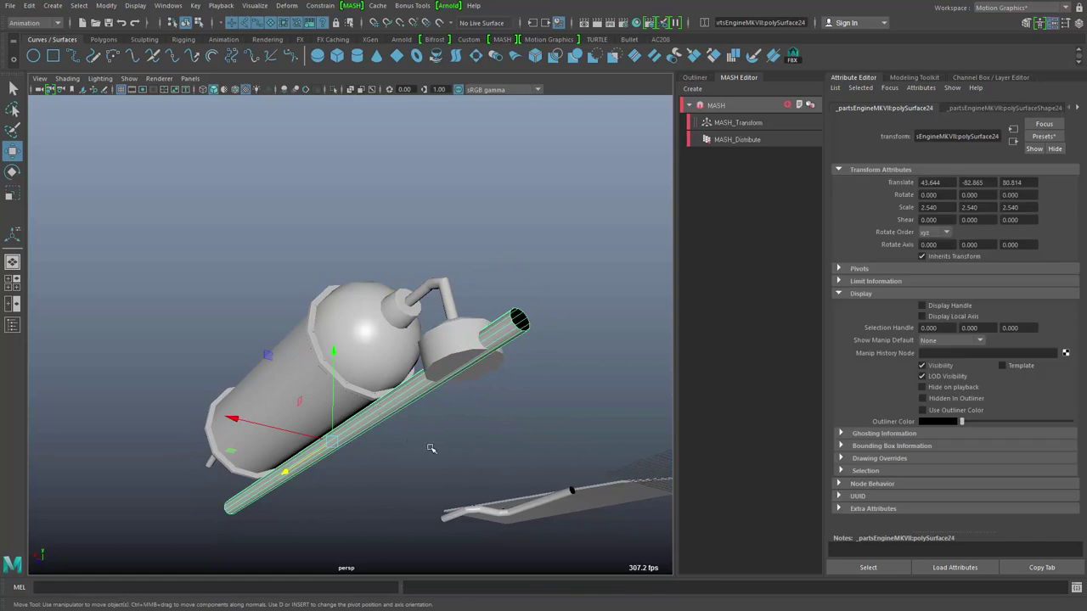
key(Up)
alt+drag(436, 478, 343, 425)
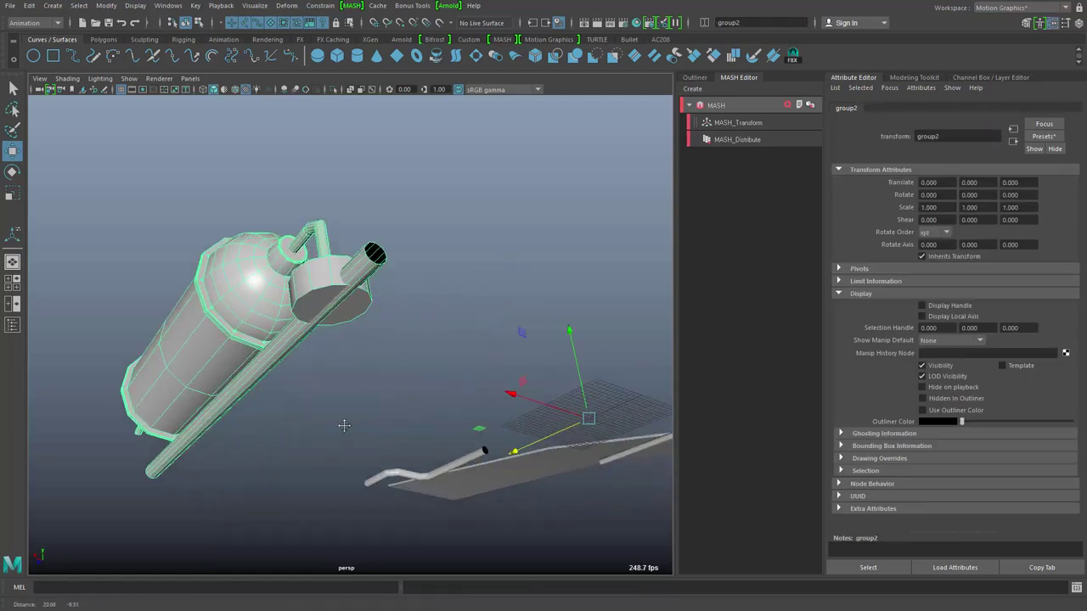
key(d)
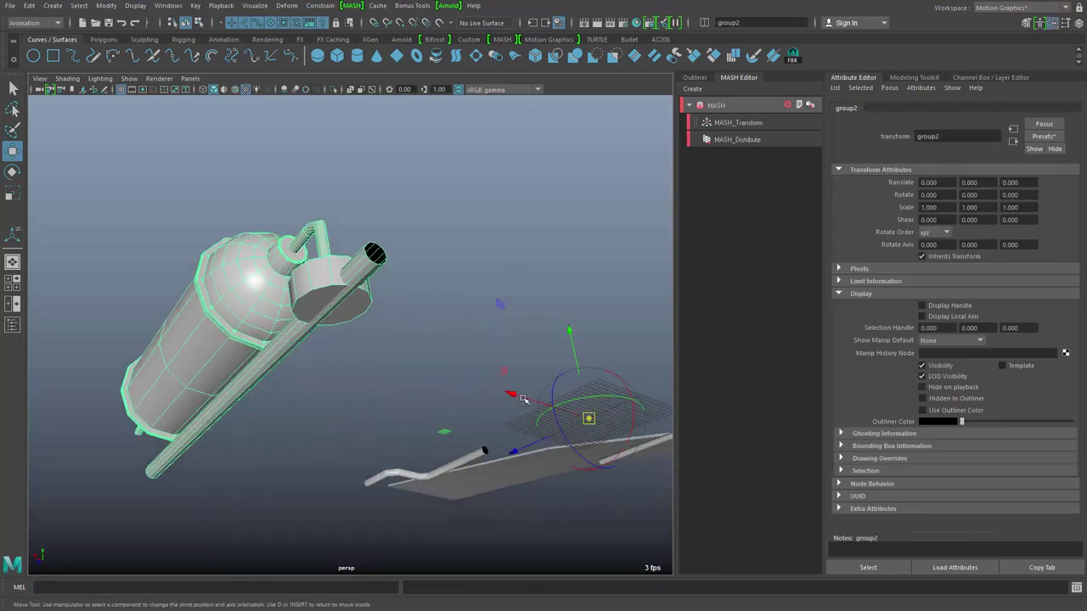
drag(510, 394, 408, 362)
drag(501, 393, 427, 409)
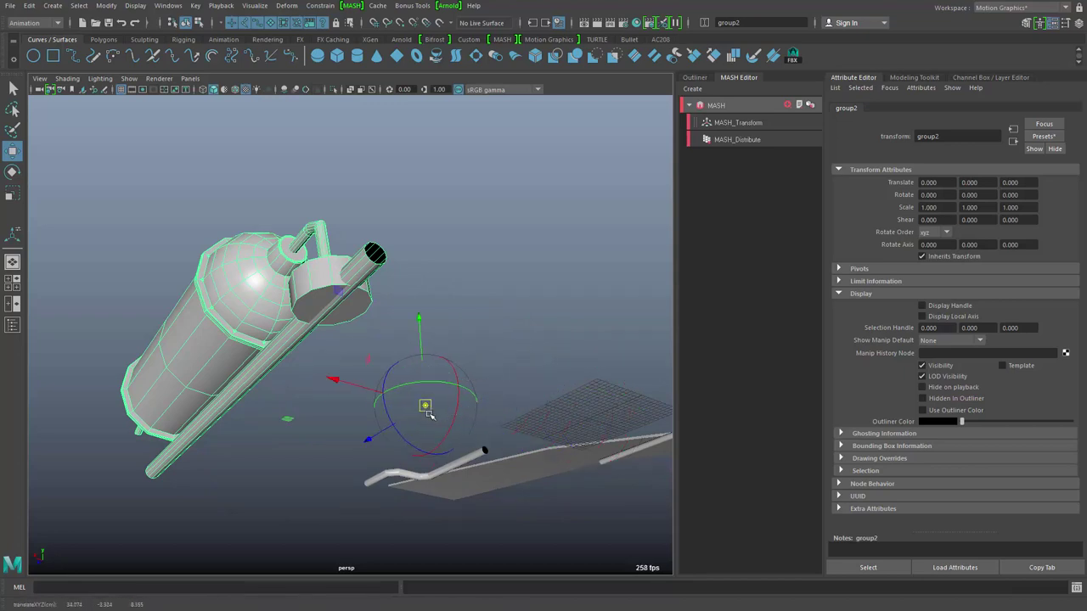
click(349, 313)
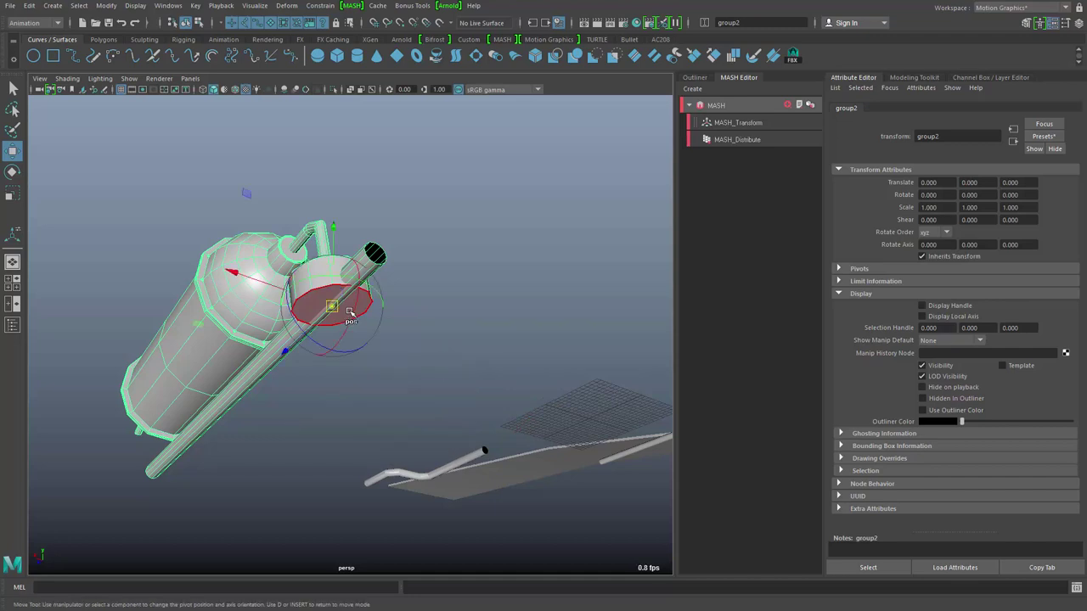
Step: Align the tank group's pivot axes to the round cap's geometry, trying its side and its underside face
alt+drag(341, 417, 314, 528)
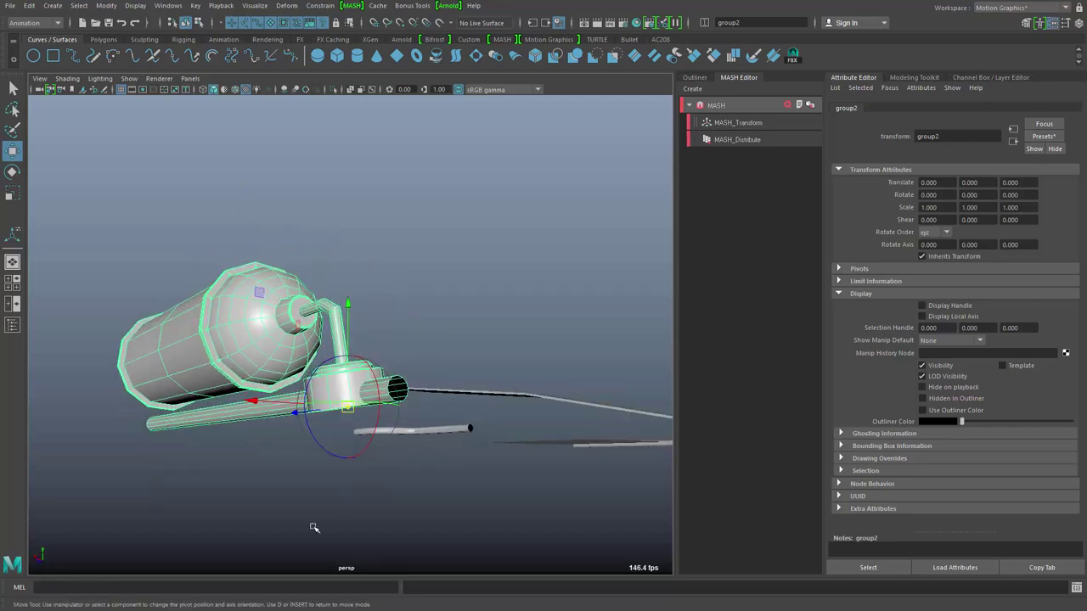
alt+right_drag(314, 528, 468, 472)
alt+drag(468, 473, 481, 401)
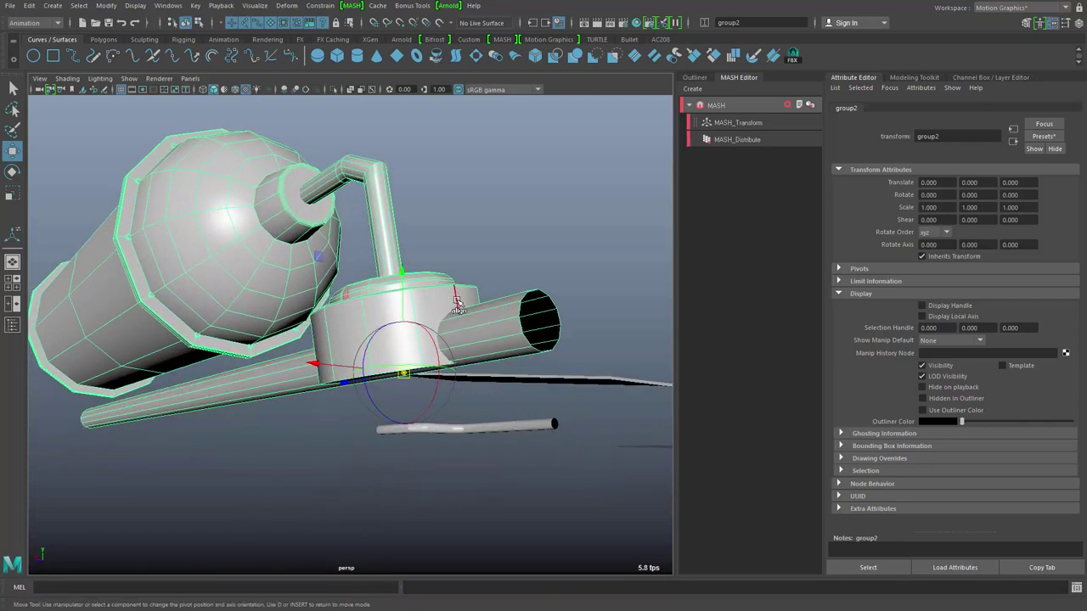
click(455, 299)
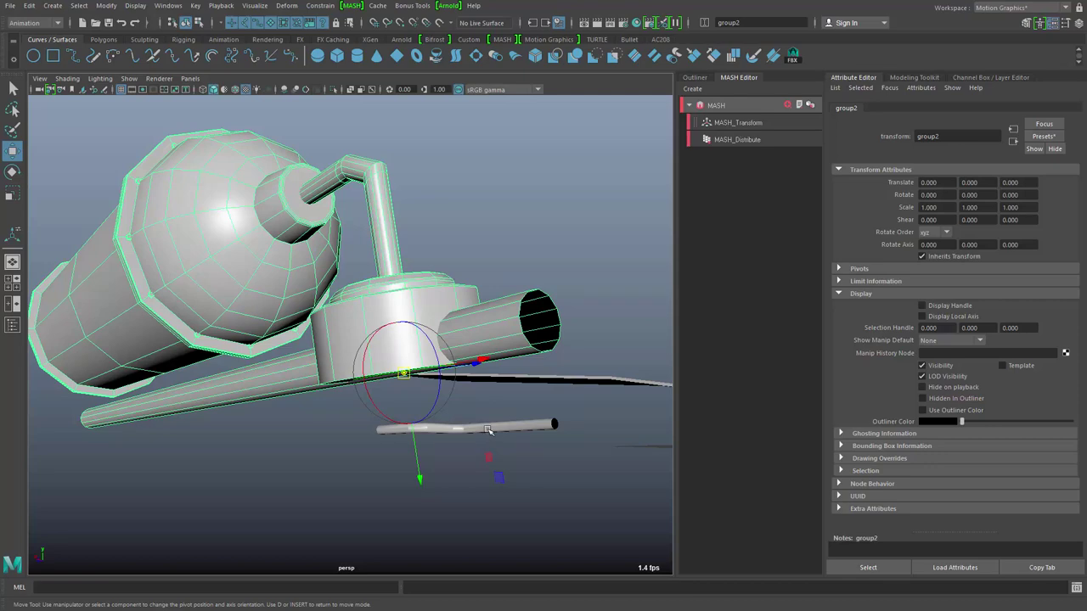
key(super)
key(super)
alt+drag(471, 482, 465, 443)
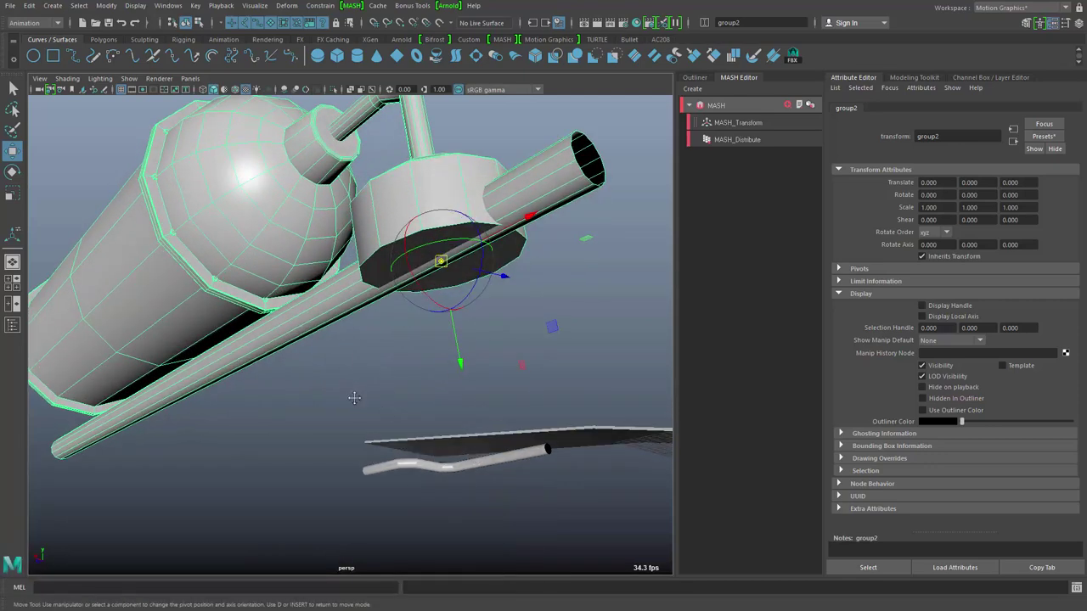
alt+middle_drag(354, 399, 364, 436)
click(388, 316)
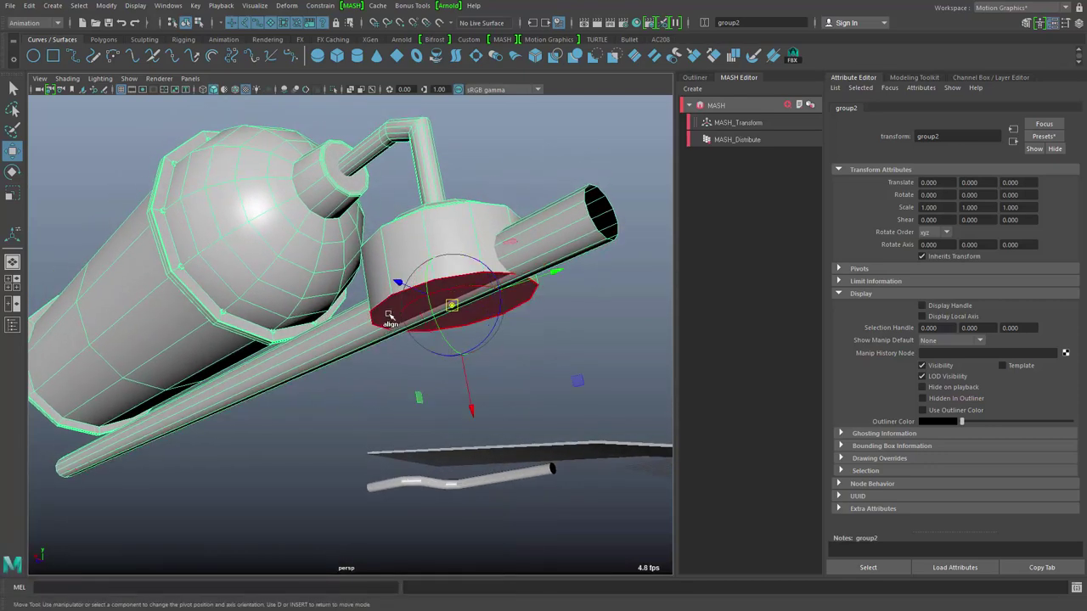
Step: Rotate the tank group's pivot around its X axis until Y points up through the cap, and finish editing the pivot
alt+drag(388, 315, 487, 426)
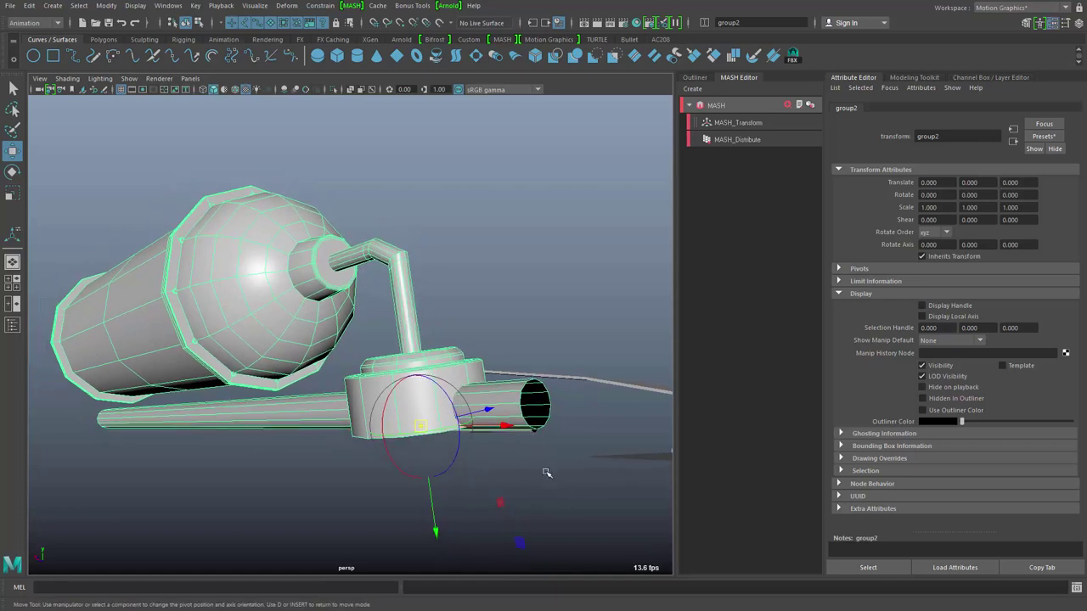
alt+drag(564, 479, 521, 510)
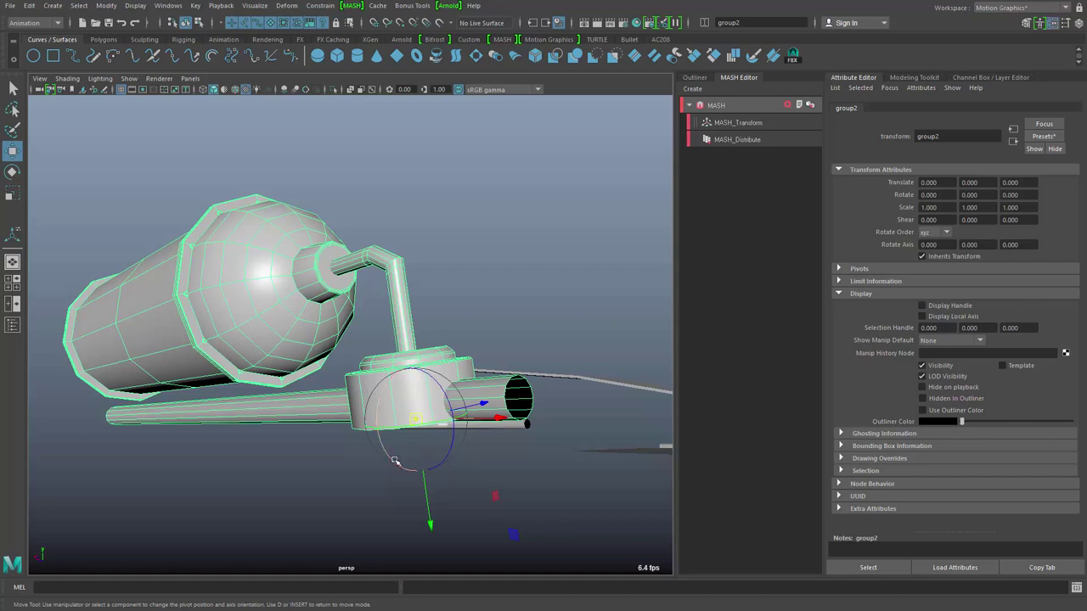
drag(392, 459, 334, 327)
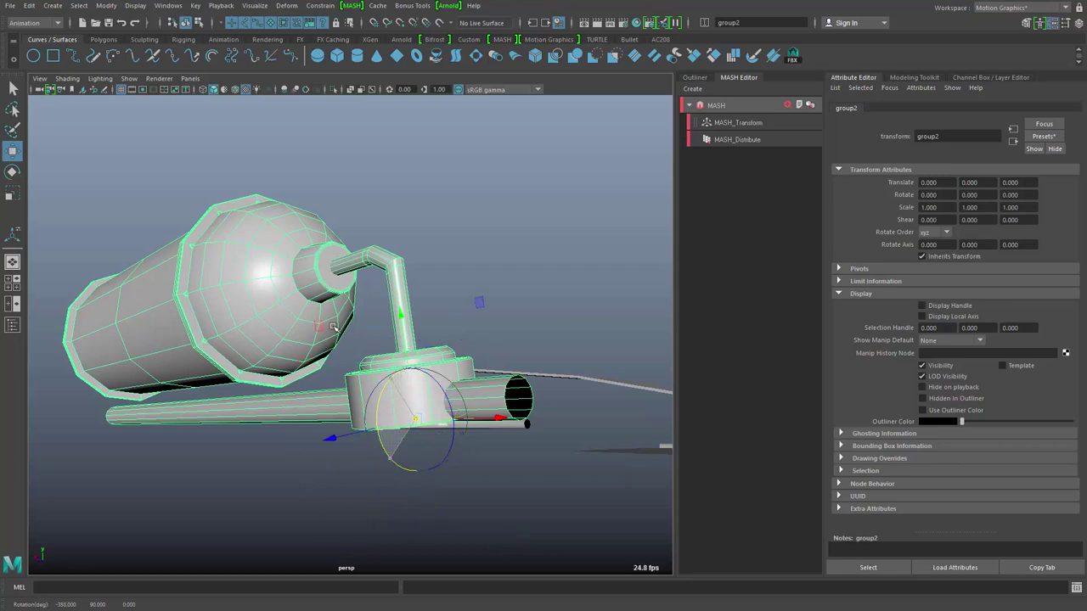
mouse_move(500, 493)
alt+mouse_down()
mouse_move(427, 529)
mouse_move(400, 529)
mouse_move(467, 482)
mouse_move(514, 478)
alt+mouse_up()
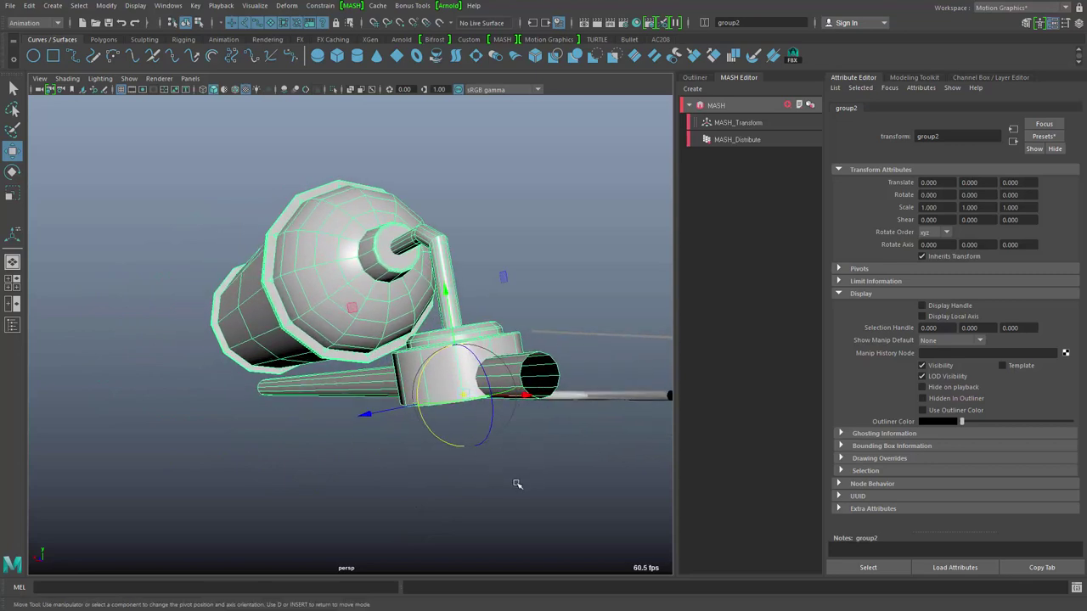
key(d)
Step: Bake the edited pivot position and orientation into the tank group's transform
alt+drag(529, 468, 538, 458)
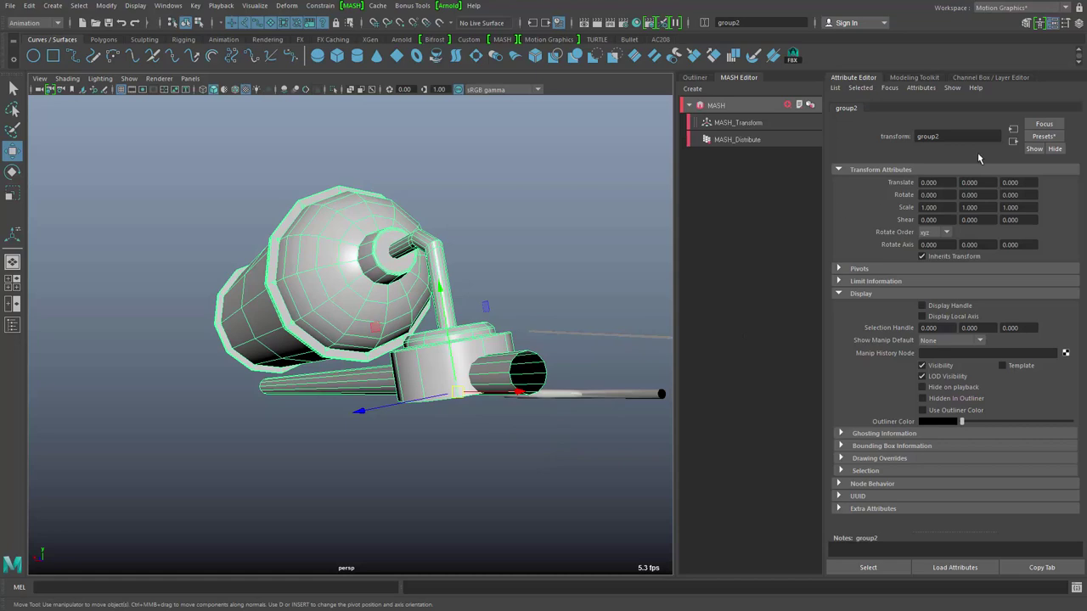
alt+drag(628, 424, 554, 375)
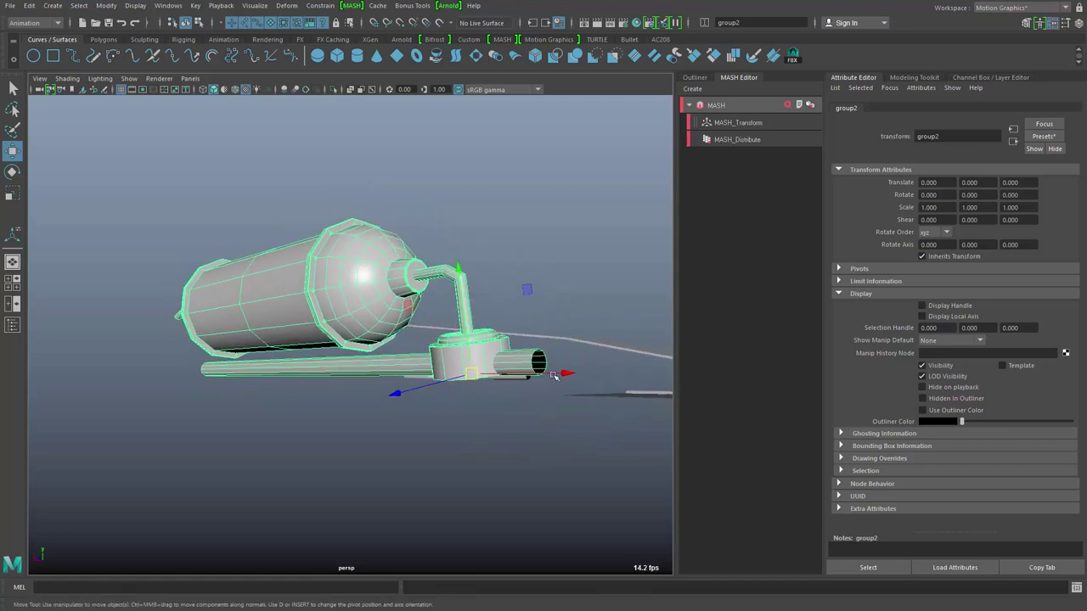
alt+drag(469, 377, 475, 458)
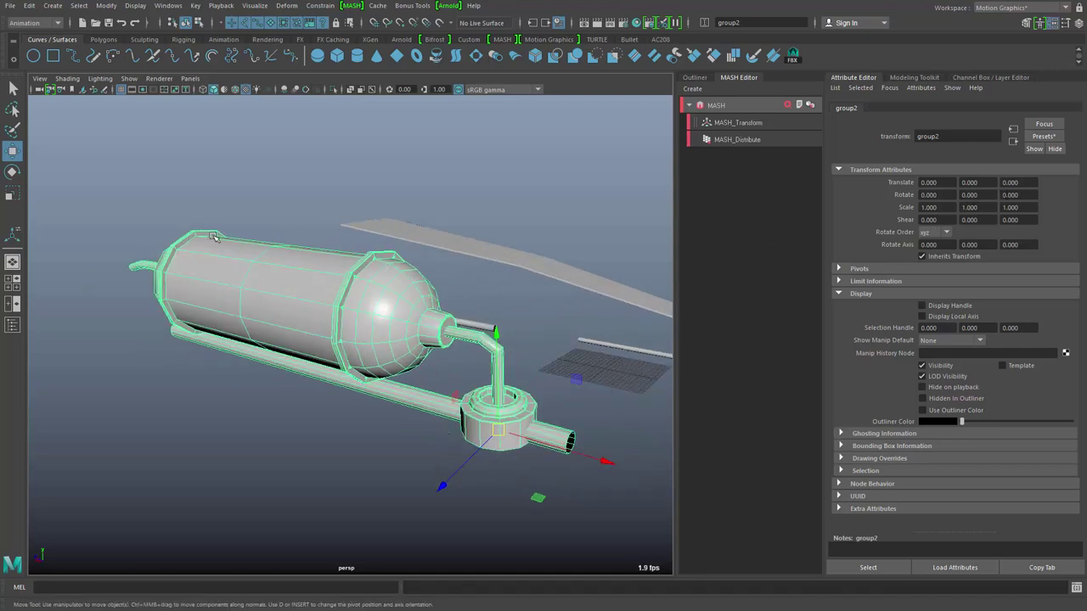
click(106, 5)
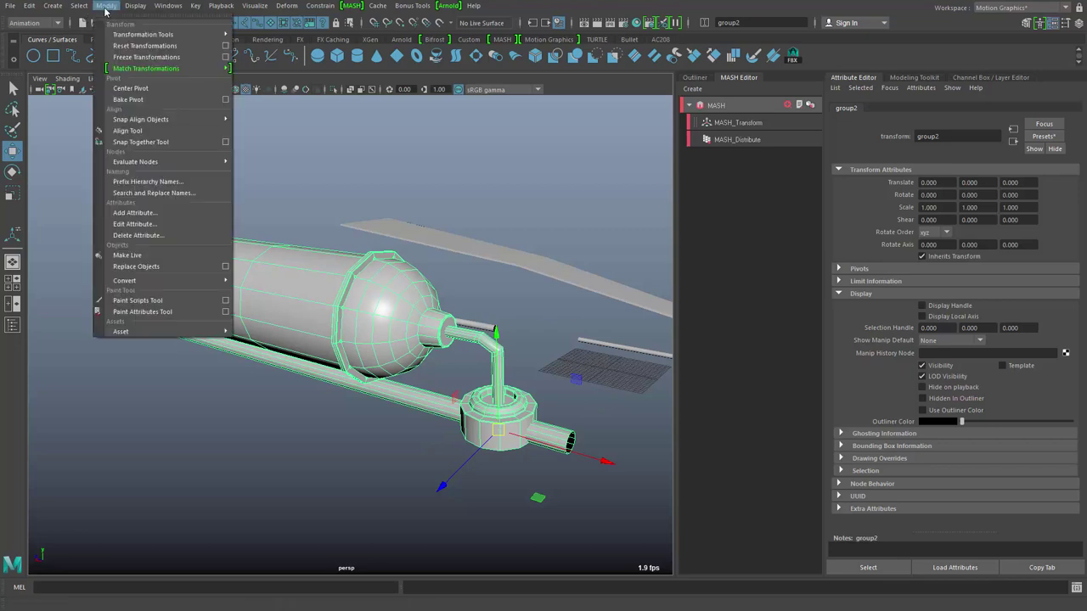
click(136, 100)
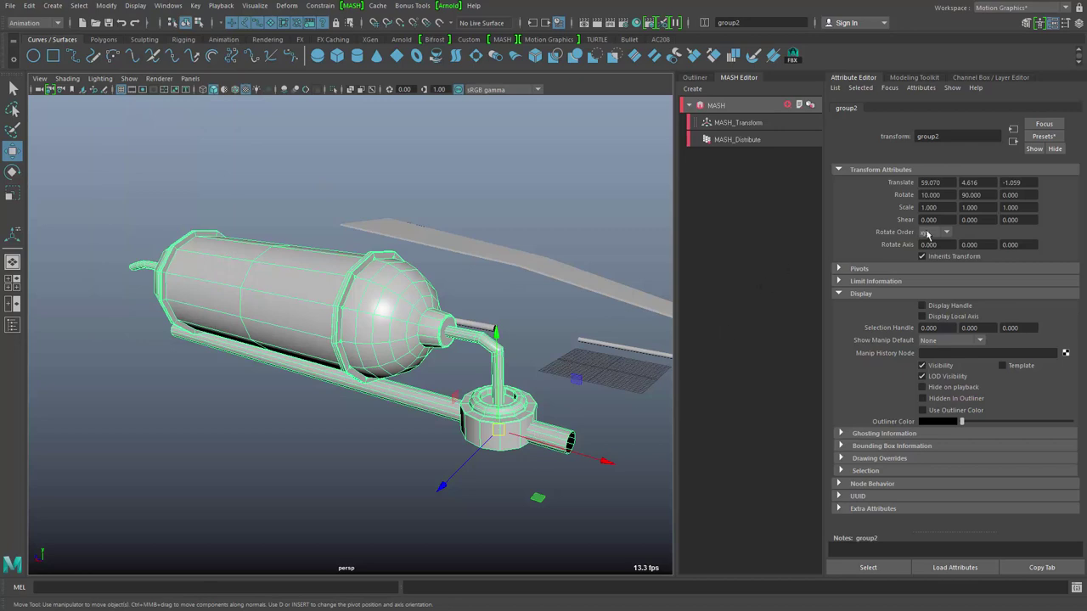
Step: Set the tank group's Translate X, Y and Z to 0 and its Rotate X to 0
click(999, 78)
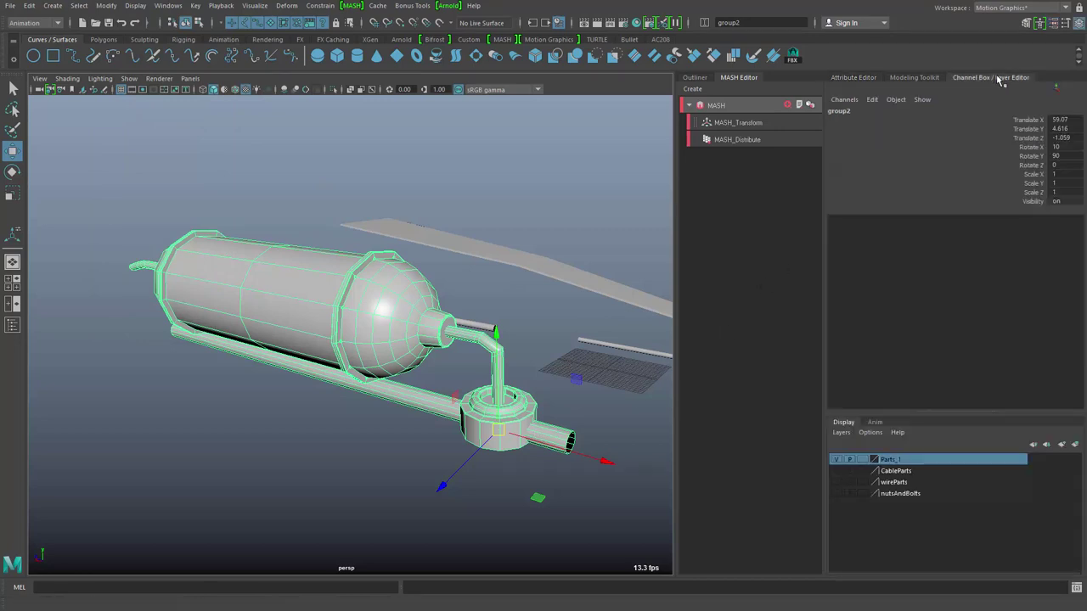
drag(1063, 119, 1073, 137)
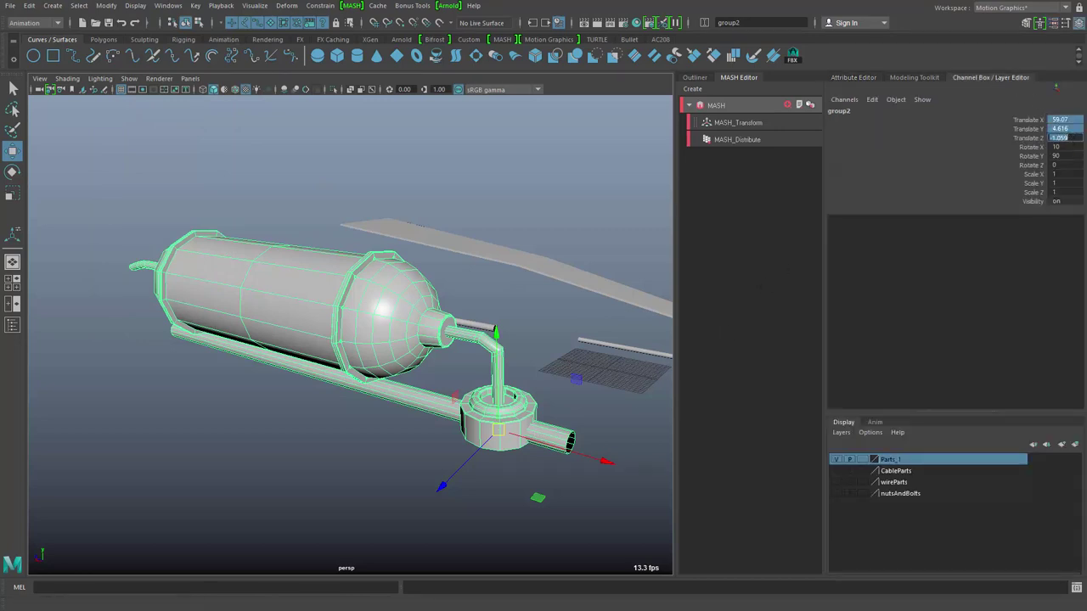
text(0)
key(Return)
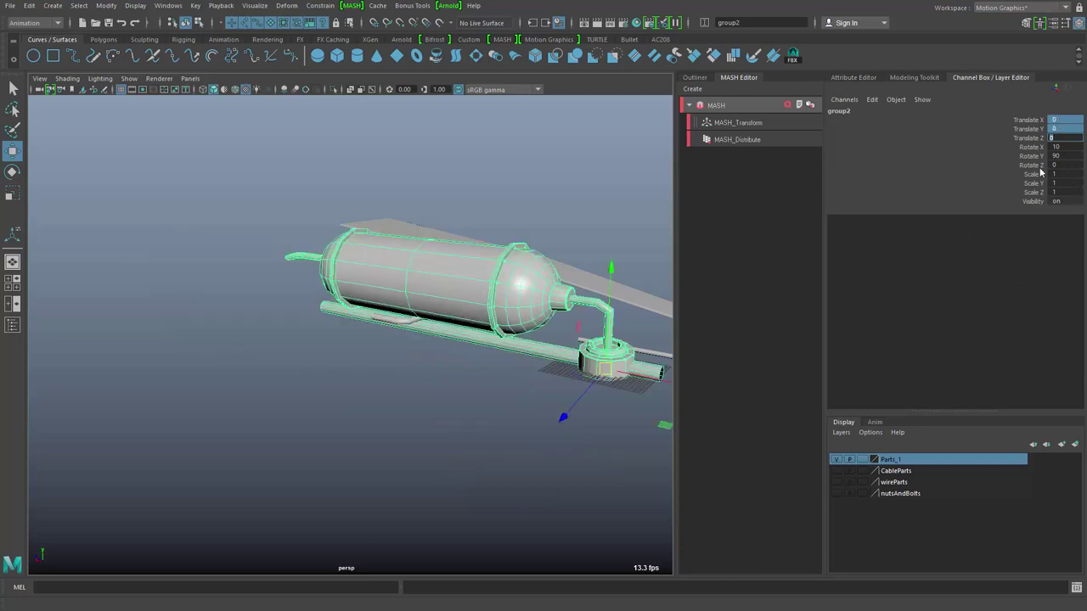
key(Tab)
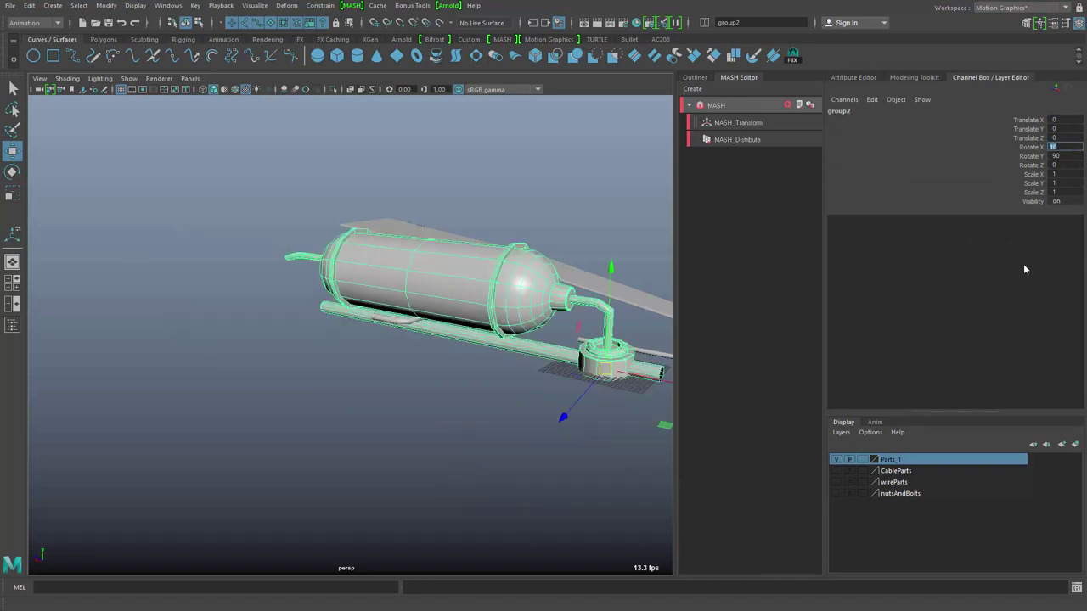
text(0)
key(Return)
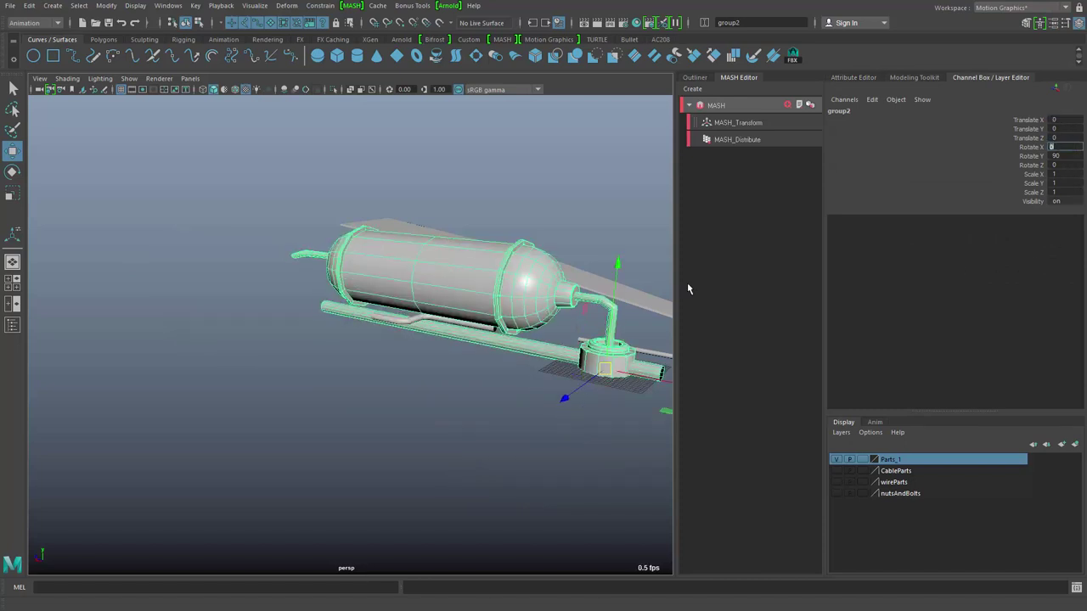
Step: Create a new MASH network from the tank group
alt+drag(458, 418, 595, 400)
alt+right_drag(594, 400, 369, 399)
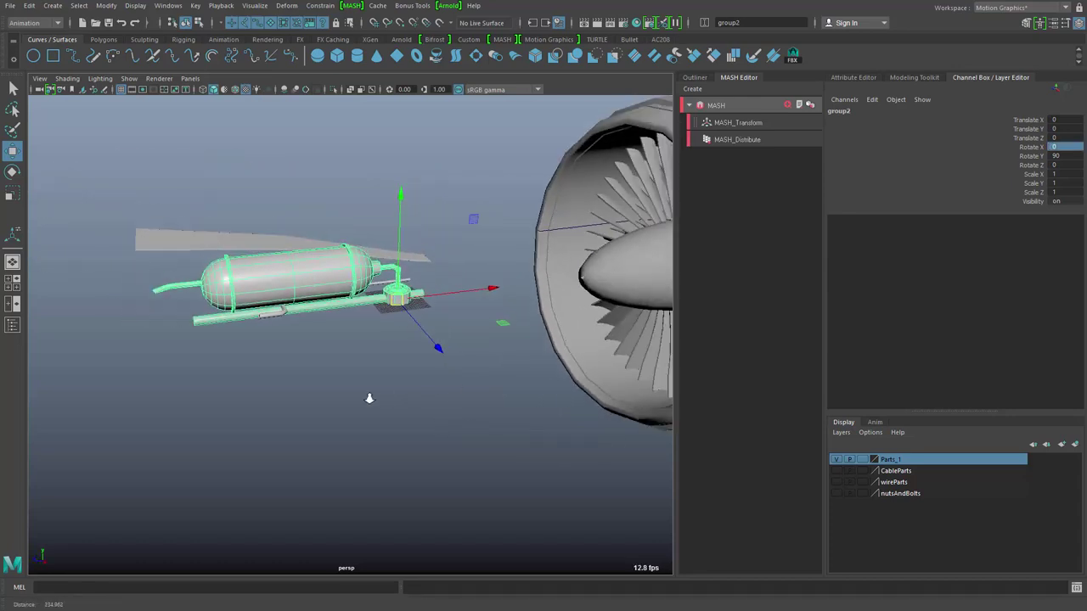
alt+drag(369, 398, 447, 435)
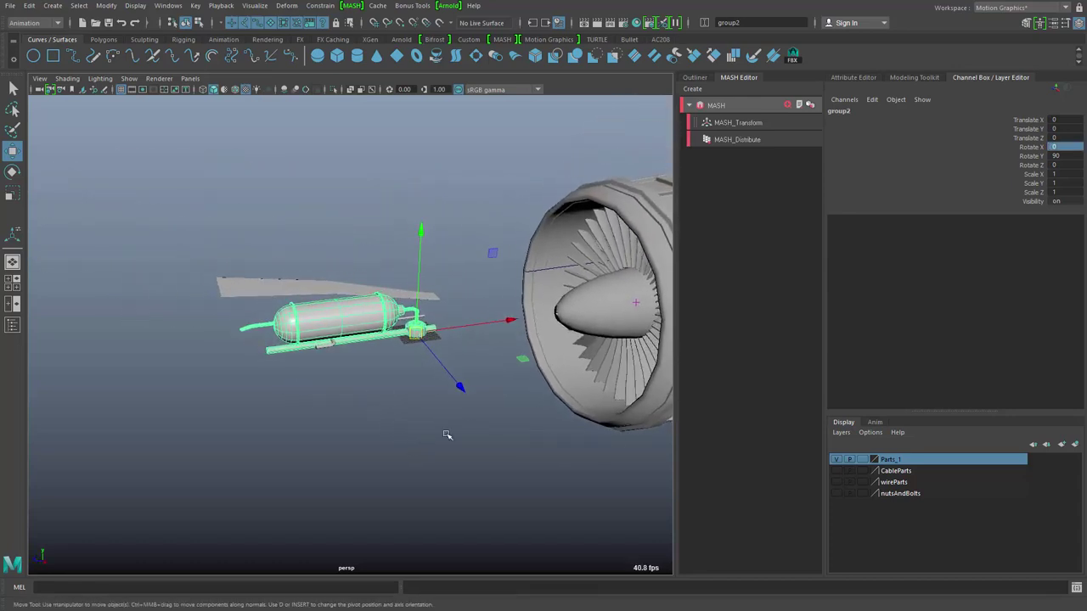
click(688, 88)
click(704, 100)
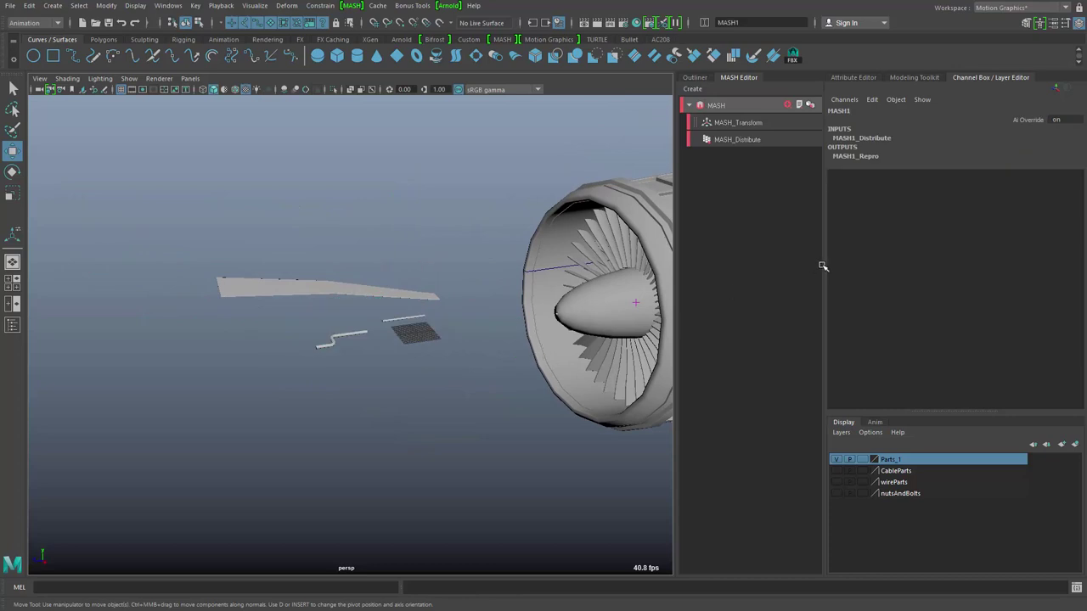
Step: Apply the saved radial preset to MASH1_Distribute, arranging 18 tanks in a ring of radius 90
click(743, 144)
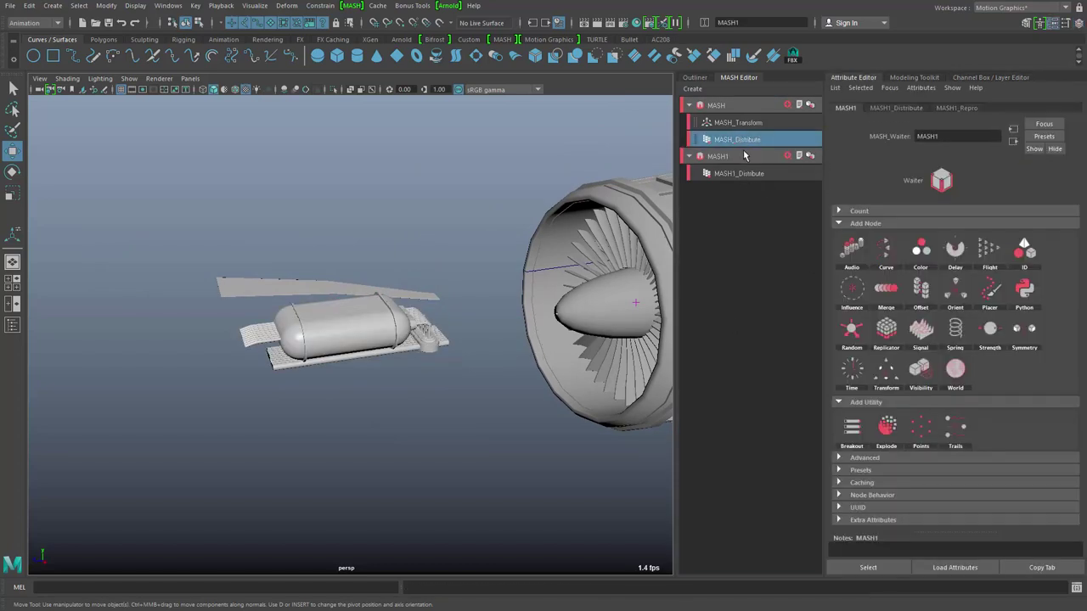
click(754, 174)
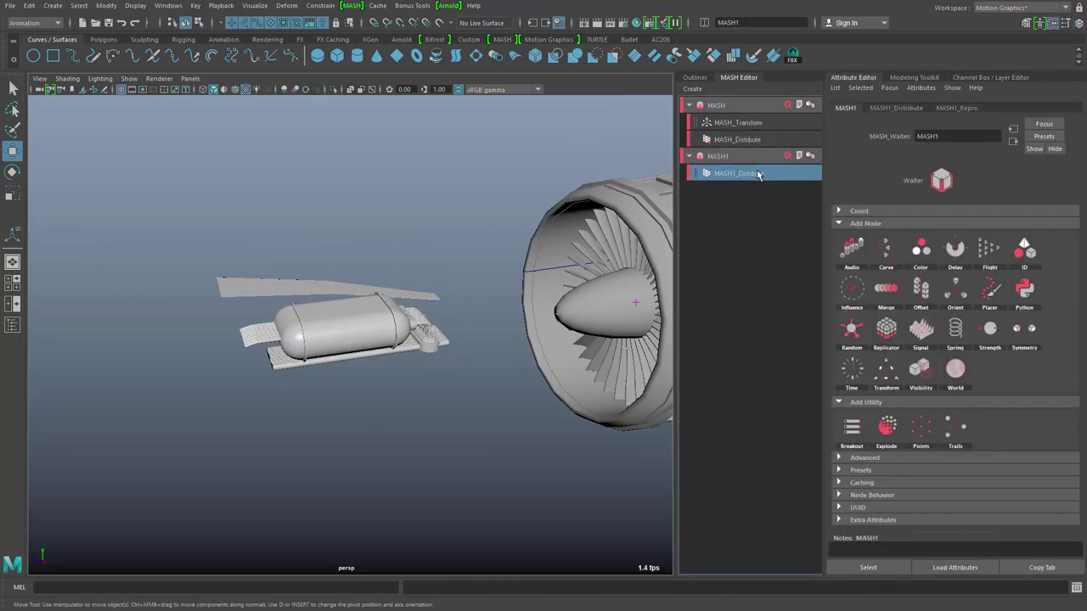
click(1038, 136)
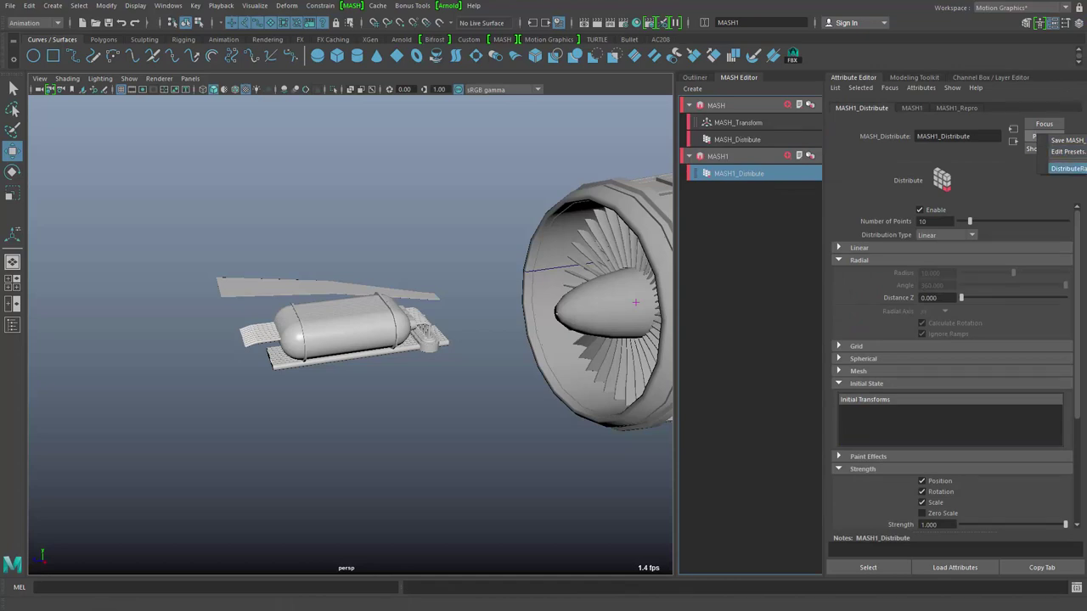
click(1068, 169)
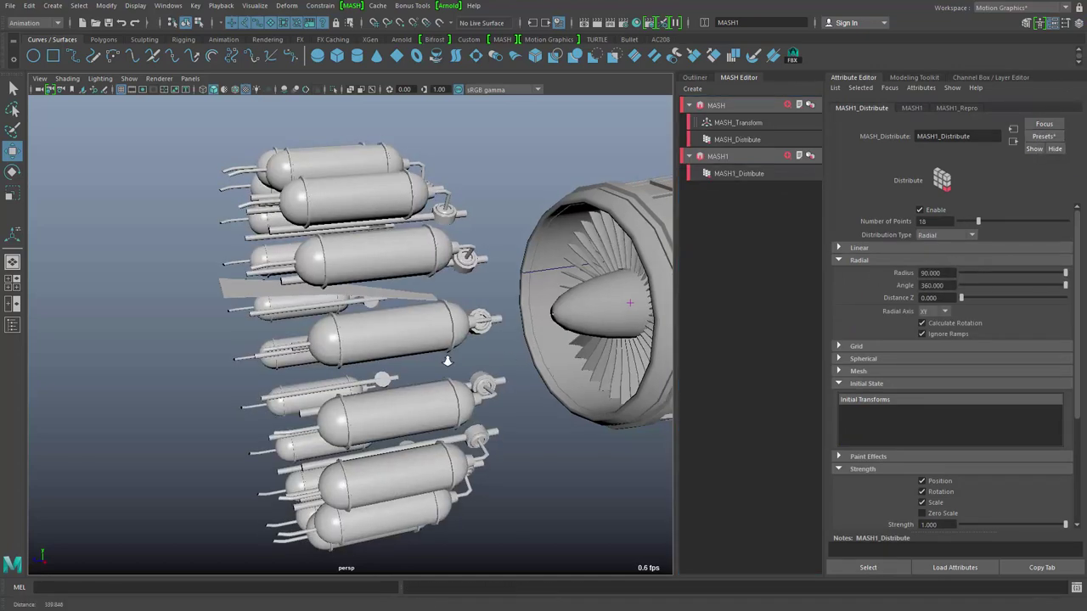
Step: Add a Transform node to the MASH1 network and create a controller null for it
scroll(493, 431, down, 5)
alt+drag(496, 438, 424, 405)
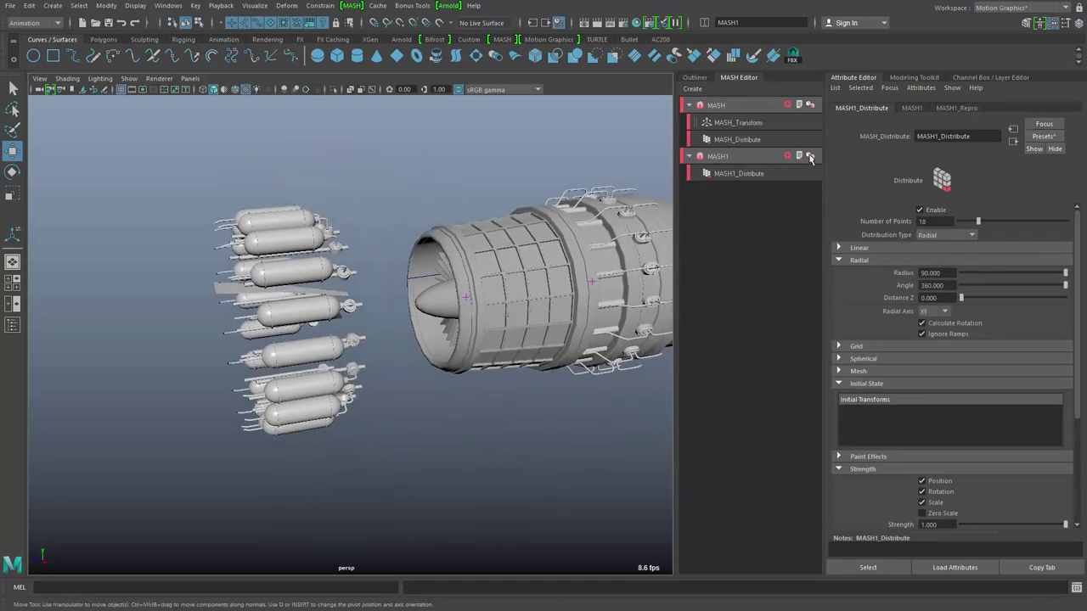
click(788, 157)
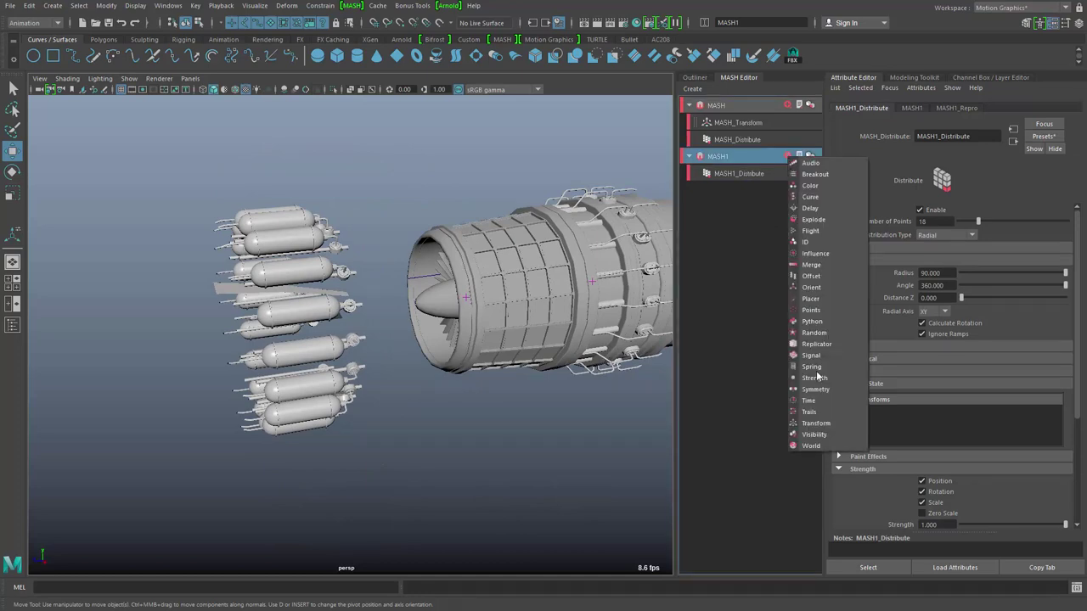
click(815, 423)
right_click(964, 275)
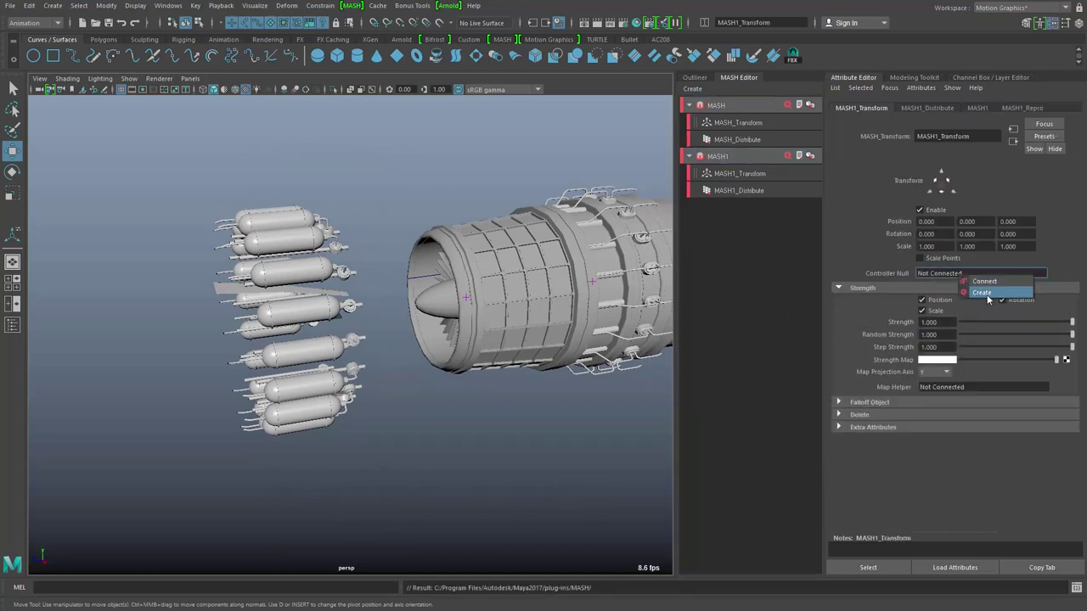
click(985, 294)
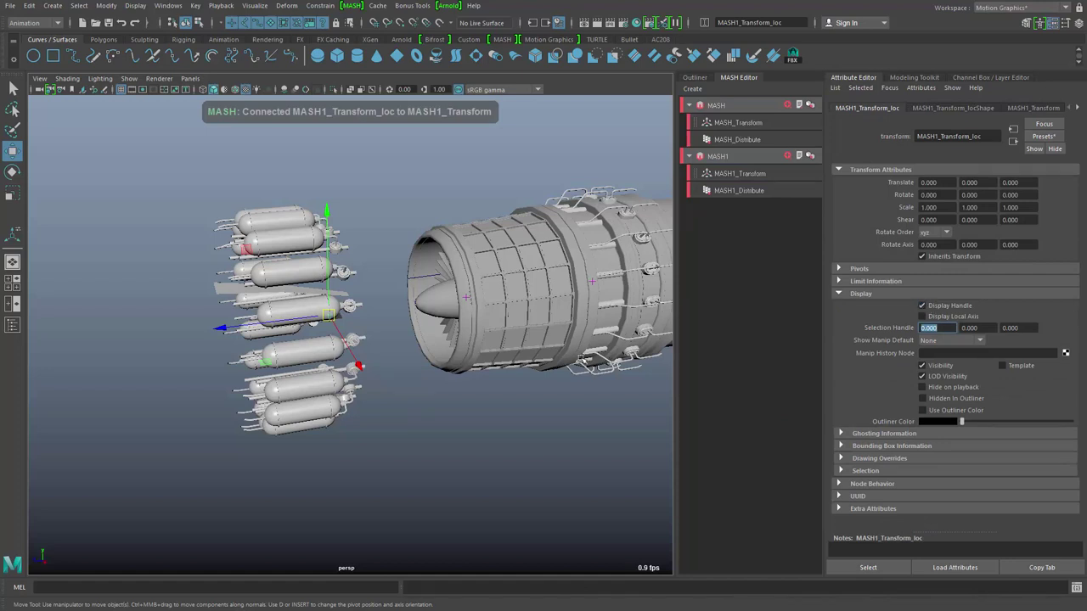
Step: Move the MASH1 tank ring's controller null along Z to about -474.2, aligning the tanks with the pipe ends
alt+right_drag(597, 397, 479, 394)
drag(226, 332, 552, 312)
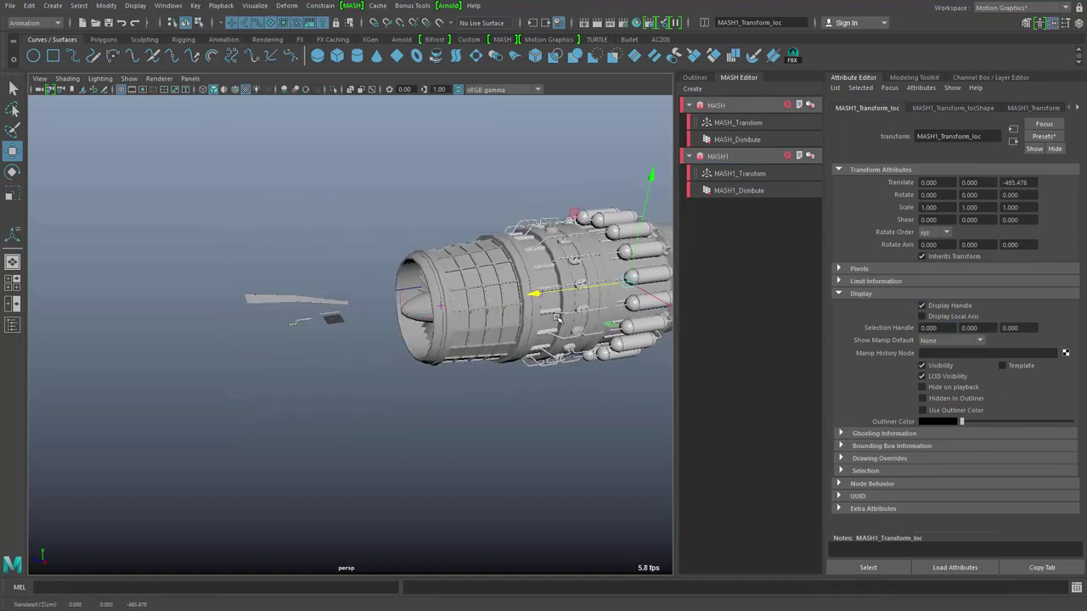
alt+middle_drag(593, 371, 277, 398)
alt+right_drag(277, 398, 671, 358)
alt+drag(466, 375, 447, 391)
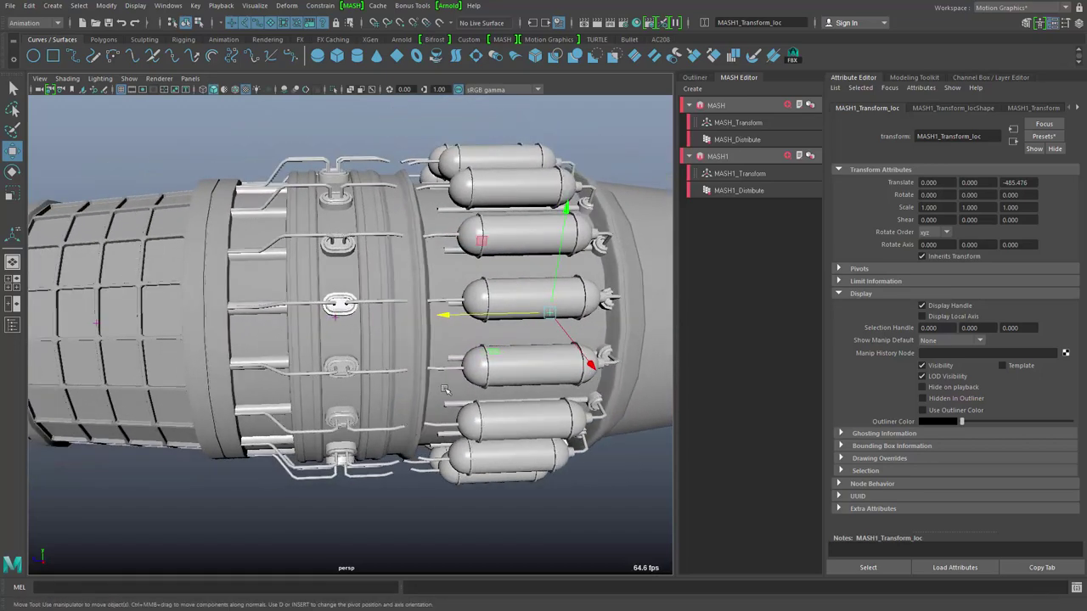
drag(452, 314, 432, 323)
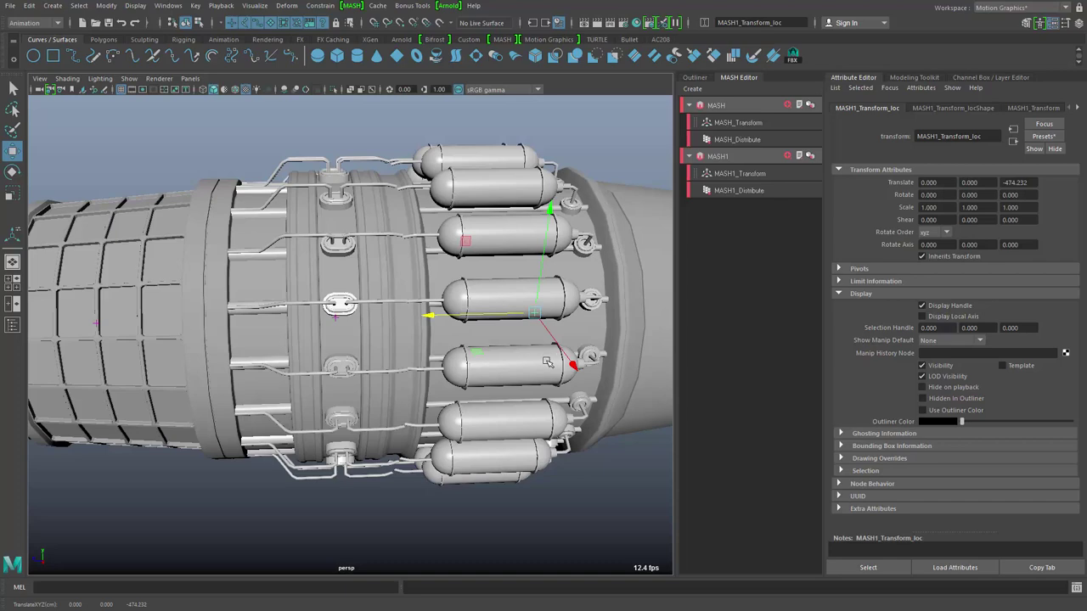
Step: Rotate the tank ring's controller null about the engine axis, setting its Rotate Z to 10
key(e)
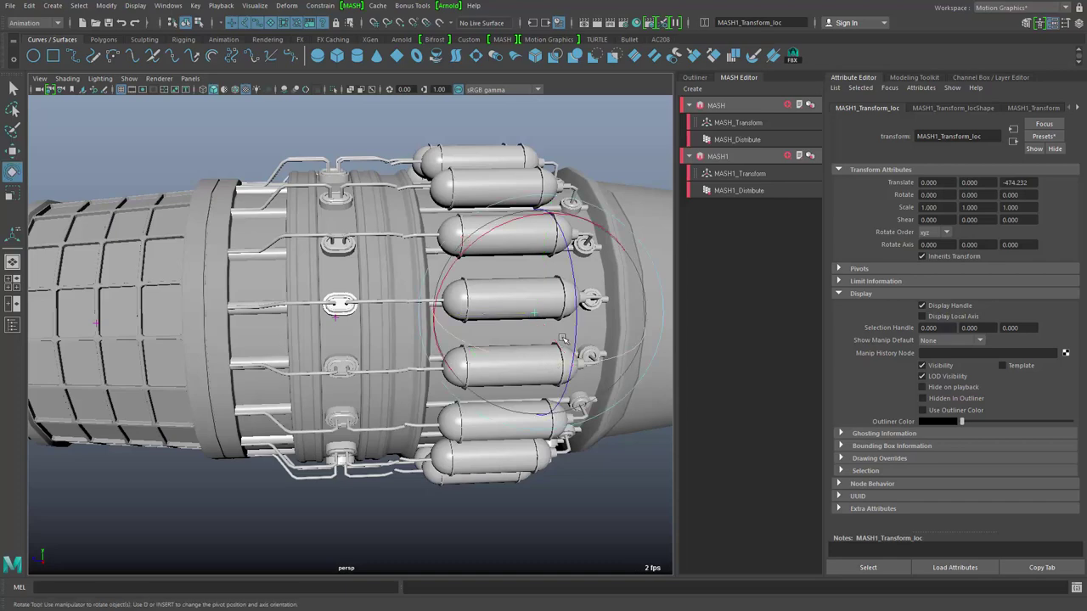
alt+drag(588, 469, 621, 464)
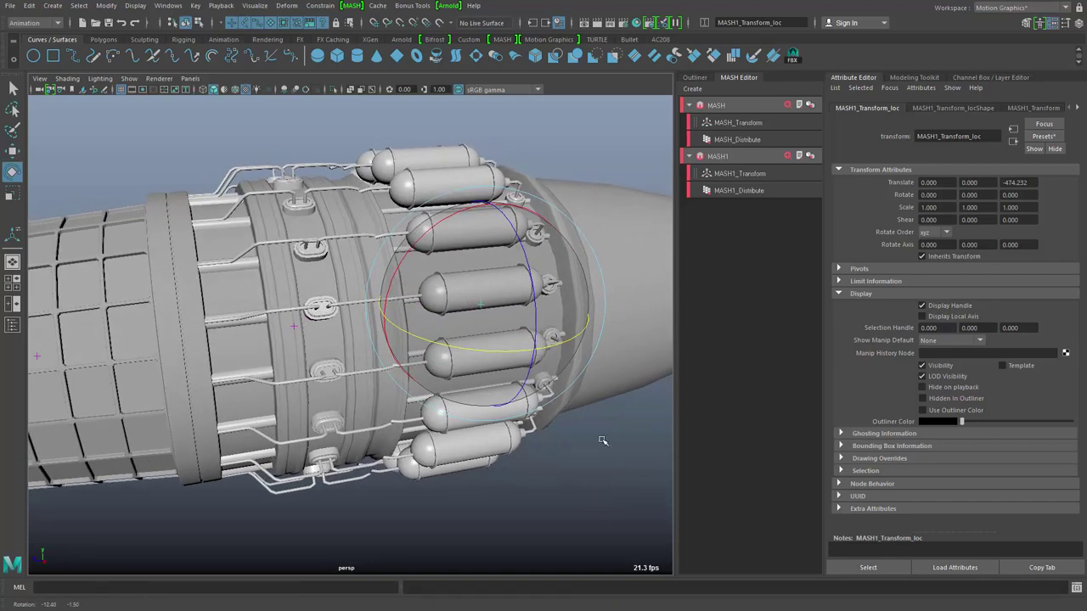
drag(535, 311, 546, 328)
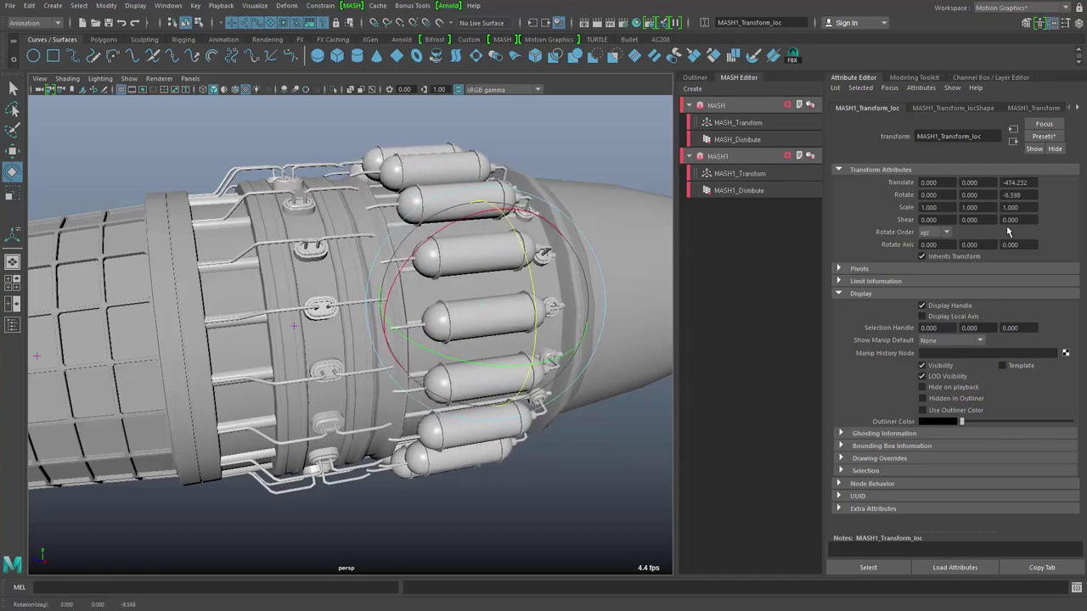
click(1027, 196)
key(Return)
Step: Hide the leftover source blade and wire parts lying in front of the engine intake
alt+drag(571, 276, 306, 384)
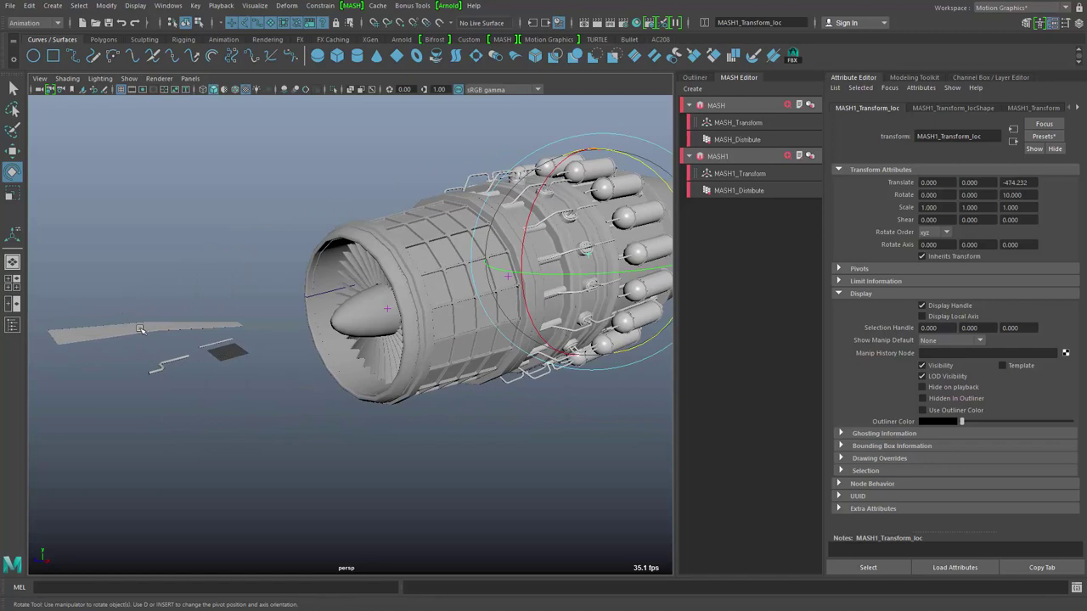
click(141, 329)
alt+middle_drag(650, 377, 463, 394)
alt+drag(462, 393, 371, 412)
alt+middle_drag(554, 331, 242, 303)
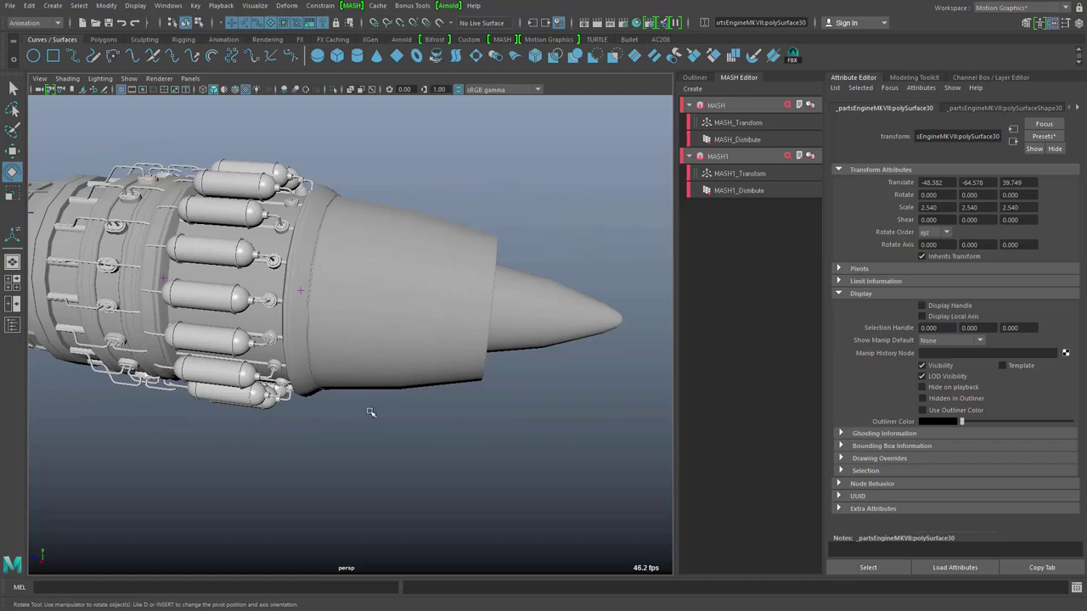
alt+drag(371, 412, 325, 345)
alt+drag(500, 295, 400, 393)
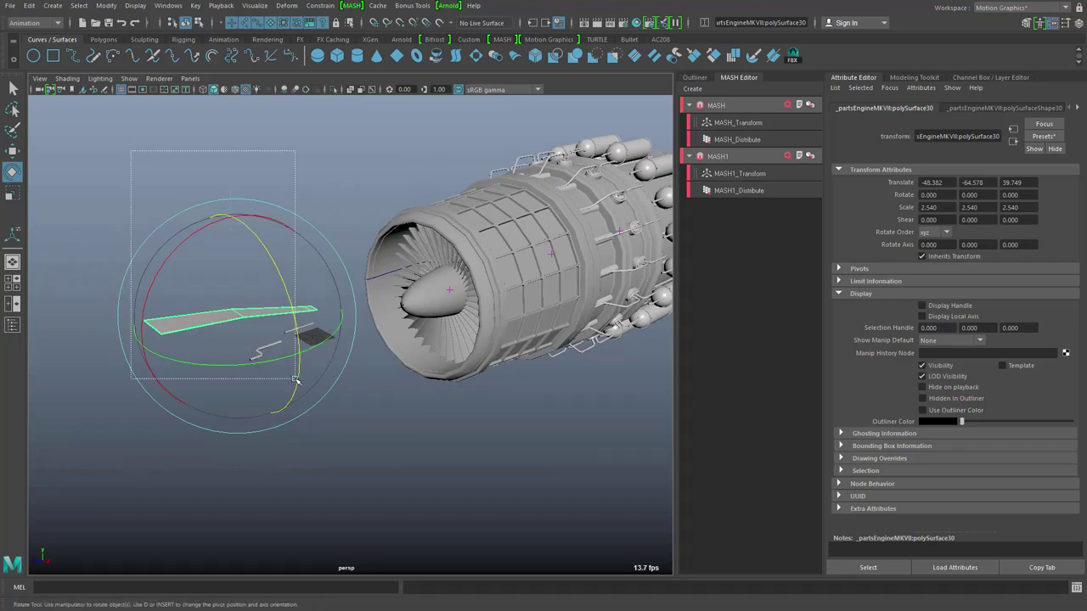
shift+click(270, 348)
key(h)
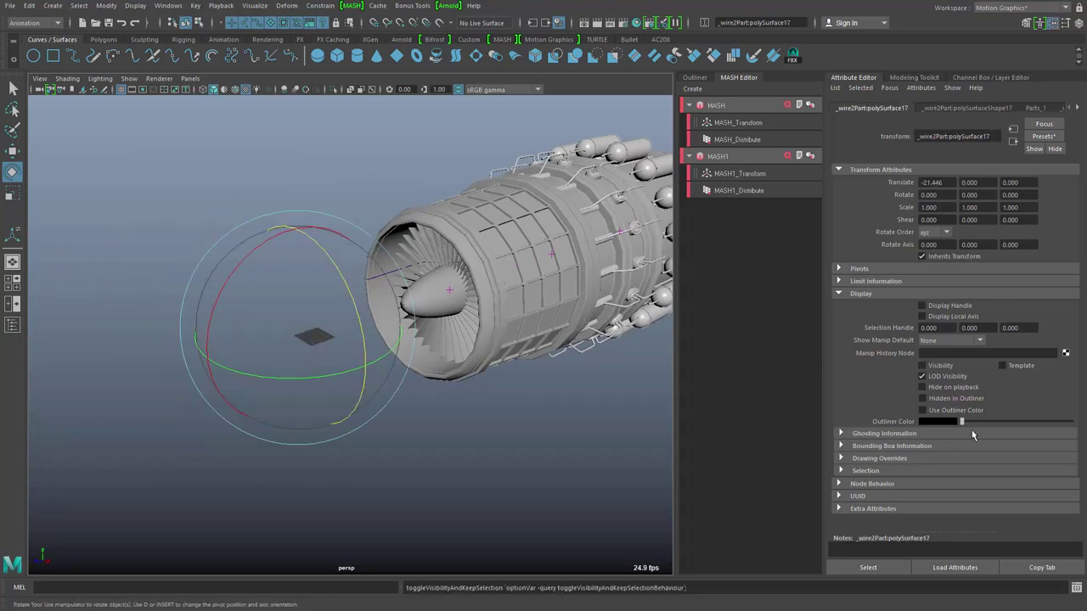
Step: Turn on the visibility of the CableParts display layer
click(1021, 75)
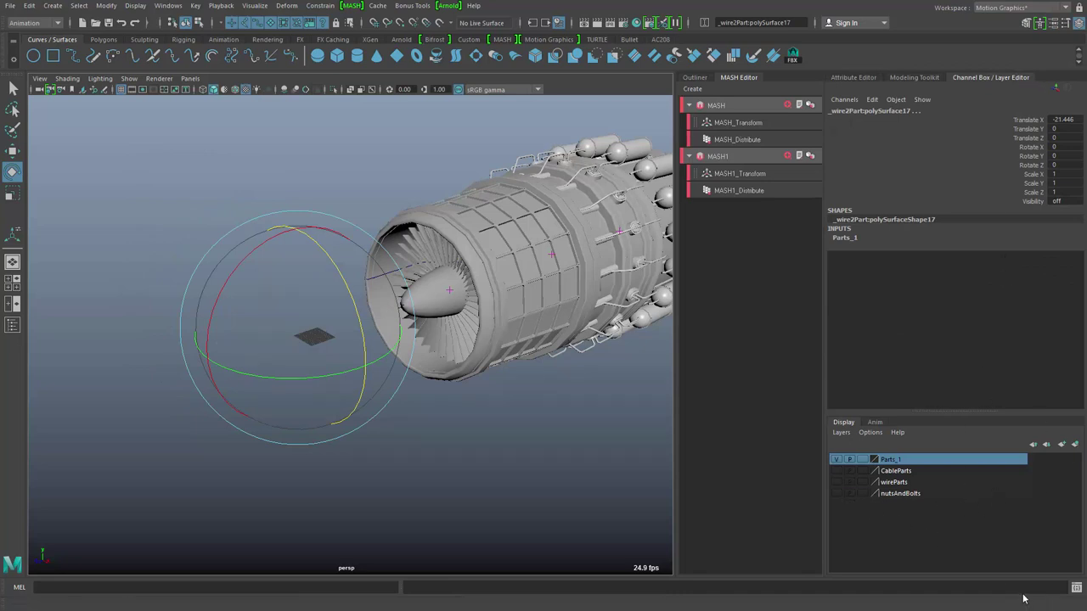
click(516, 405)
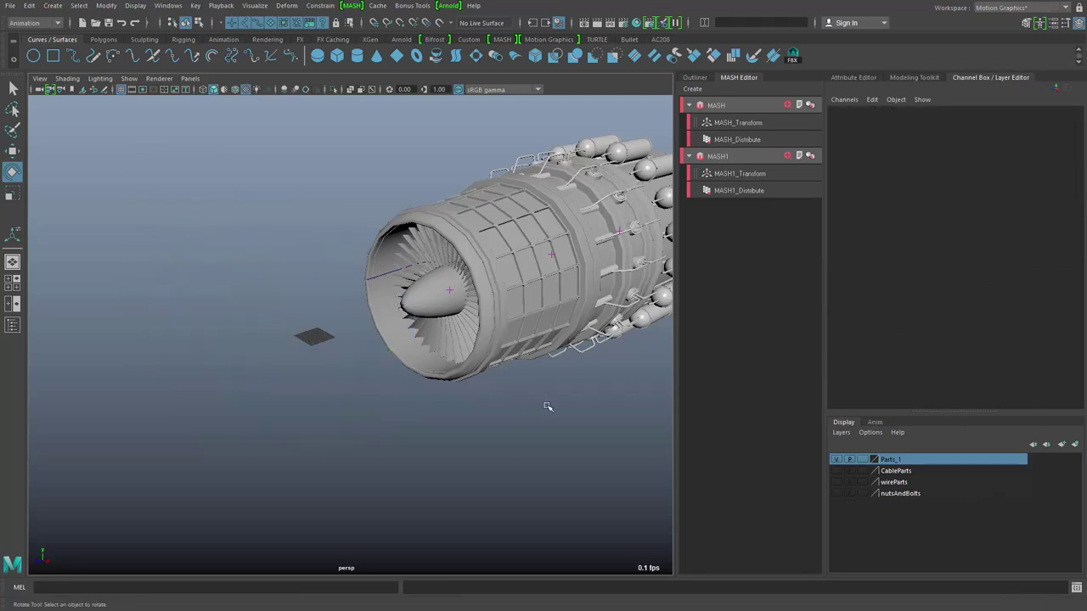
alt+drag(545, 405, 480, 435)
click(836, 472)
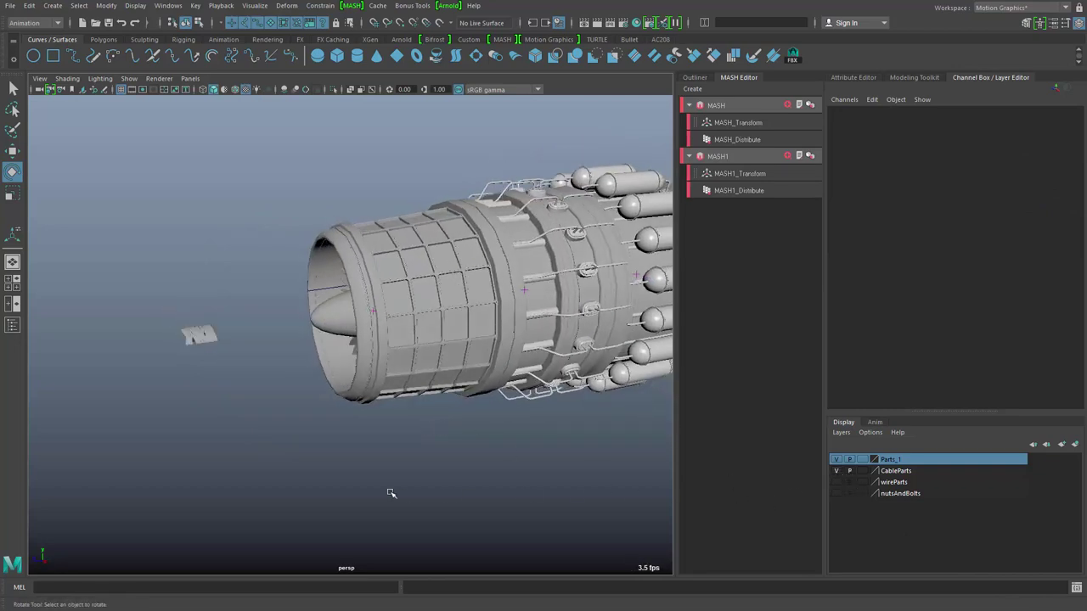
alt+drag(388, 492, 332, 393)
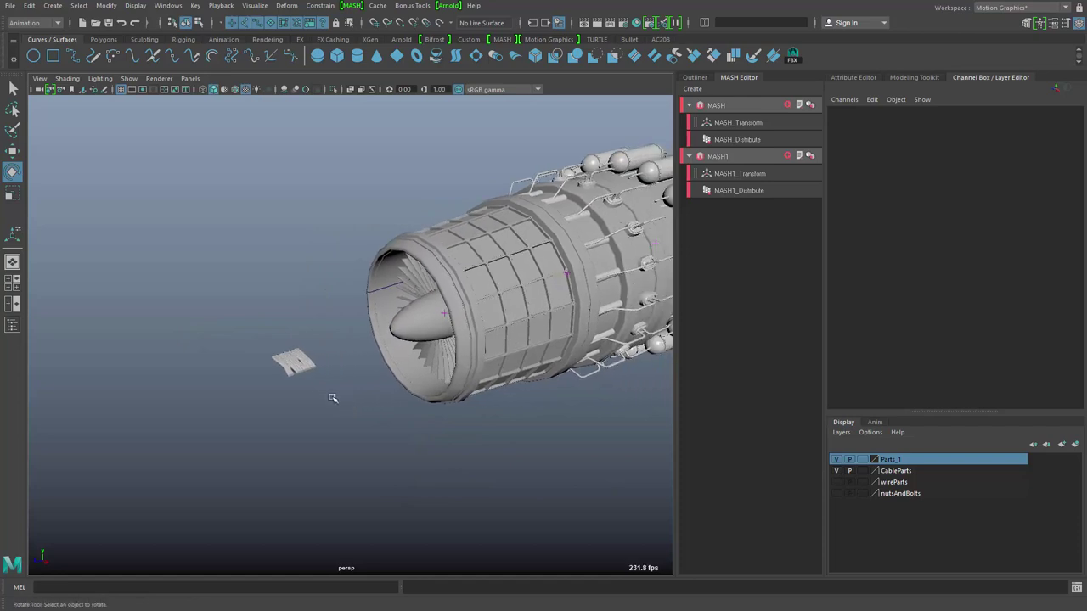
Step: Try lifting cable12 out of the cable bundle to separate it from the other cables
alt+right_drag(204, 417, 523, 369)
alt+drag(524, 369, 418, 361)
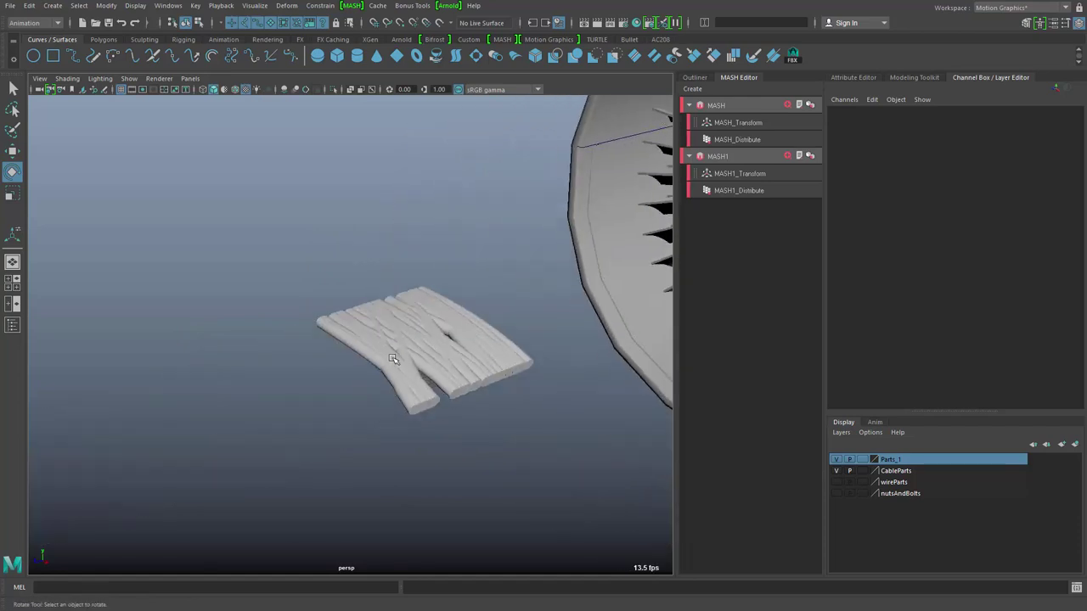
click(394, 360)
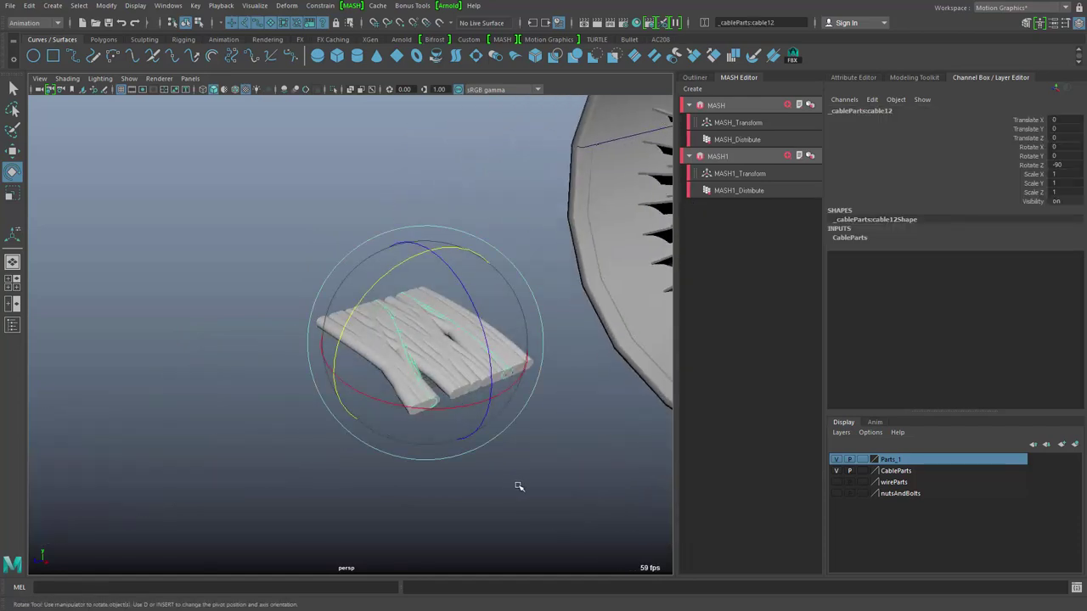
alt+drag(512, 485, 492, 460)
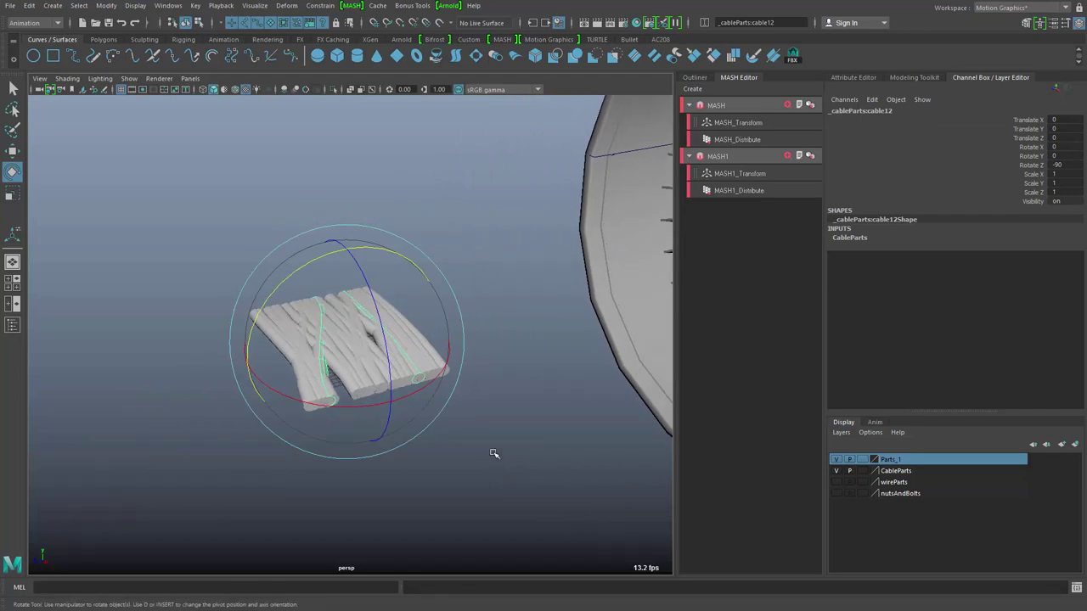
key(w)
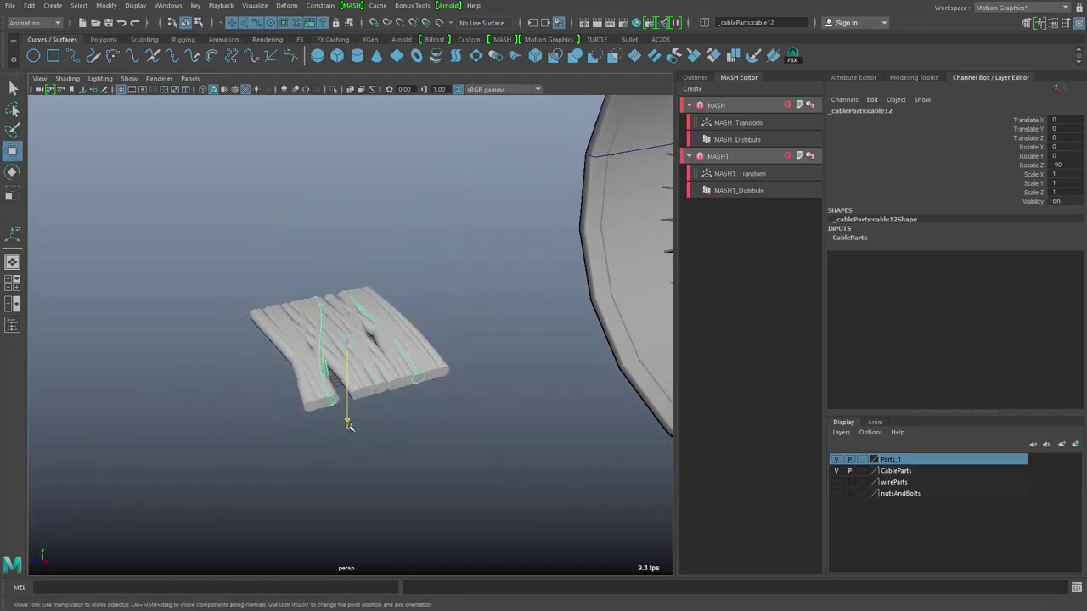
drag(348, 426, 349, 369)
Step: Try raising cable9 by about 20.7 and cable3 by about 27.3 above the cable bundle
click(373, 384)
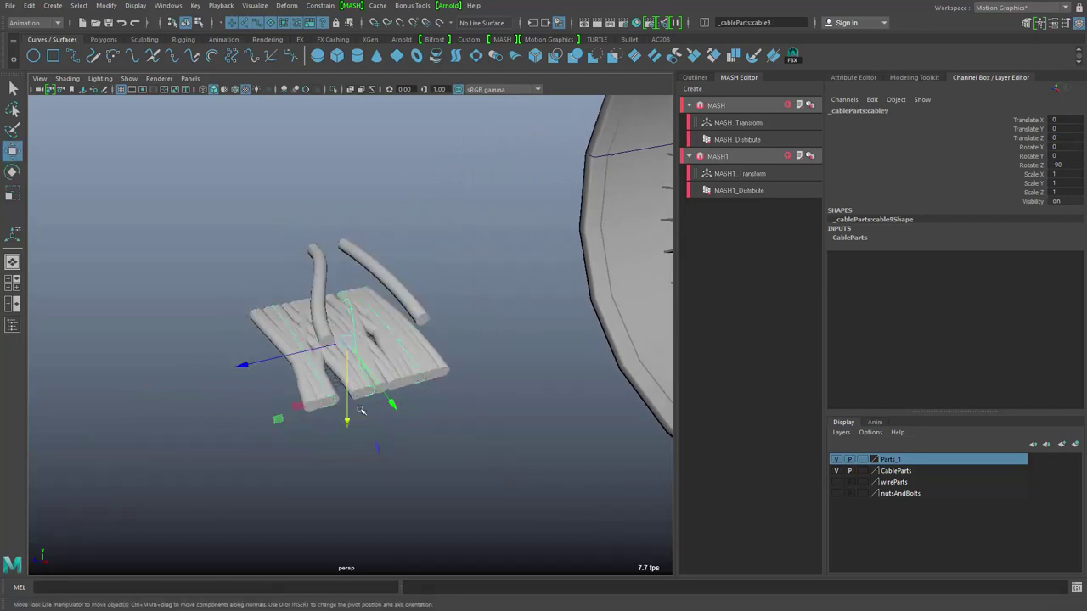
drag(347, 422, 382, 363)
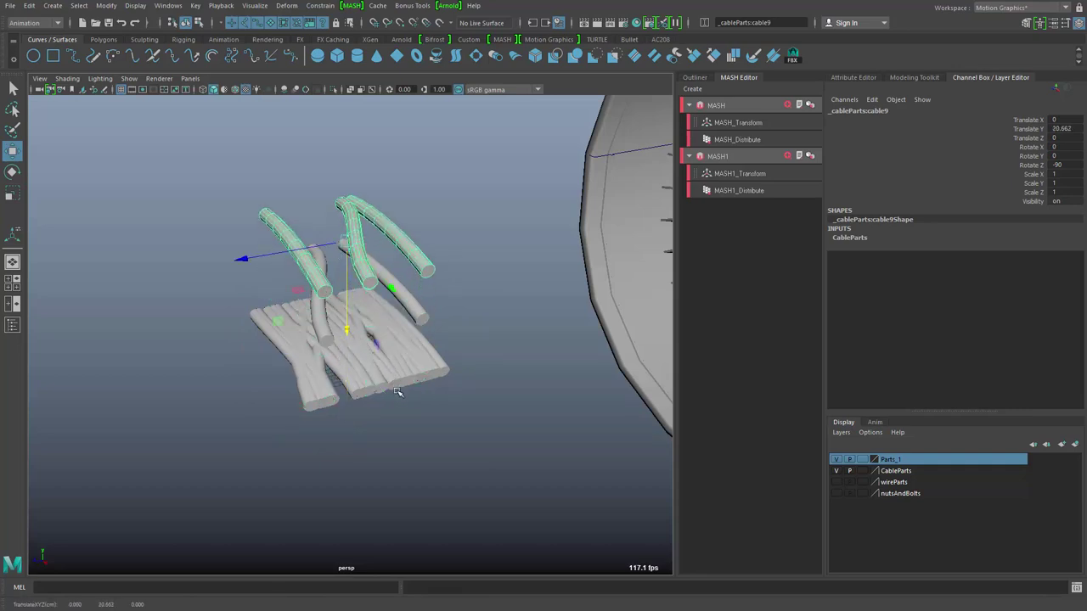
click(398, 392)
drag(349, 419, 357, 302)
alt+right_drag(547, 411, 407, 396)
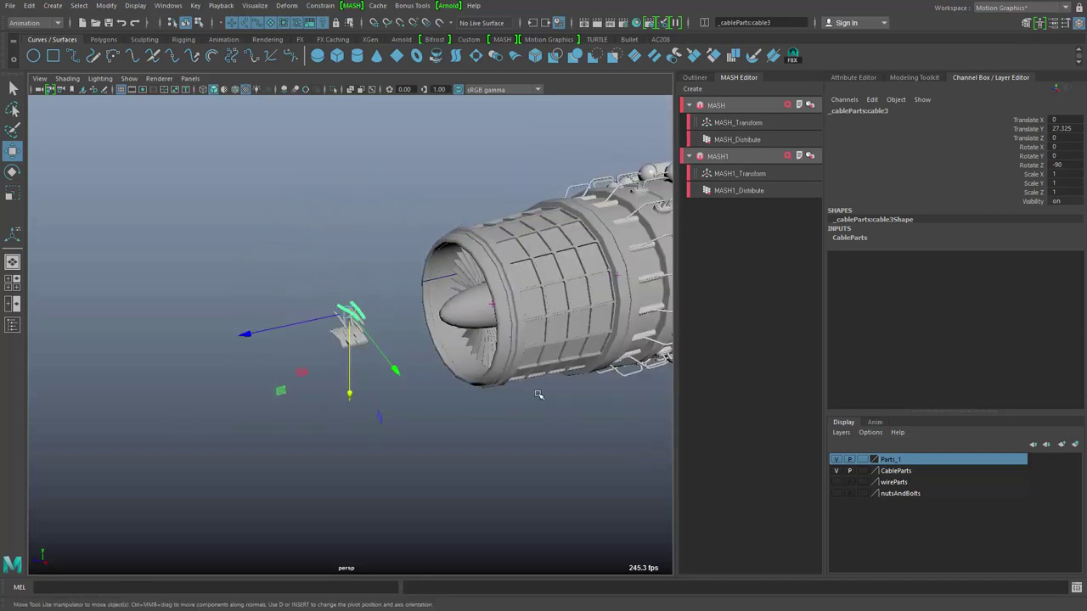
alt+drag(537, 394, 505, 309)
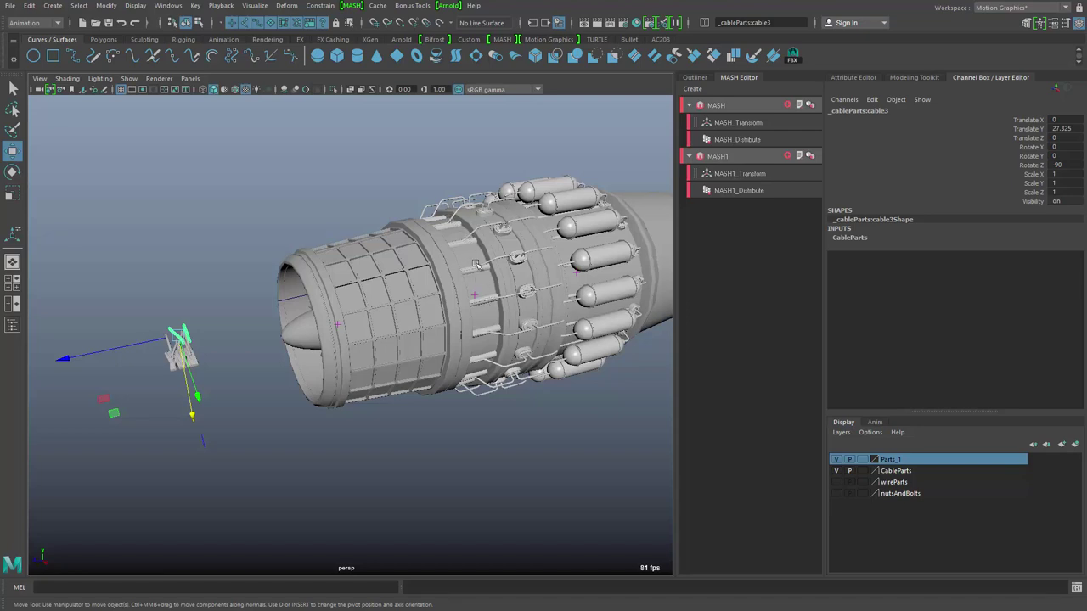
Step: Undo the moves that lifted cable3, cable9 and cable12 out of the bundle
alt+drag(280, 419, 371, 443)
key(ctrl+z)
key(ctrl+z)
key(ctrl+z)
key(ctrl+z)
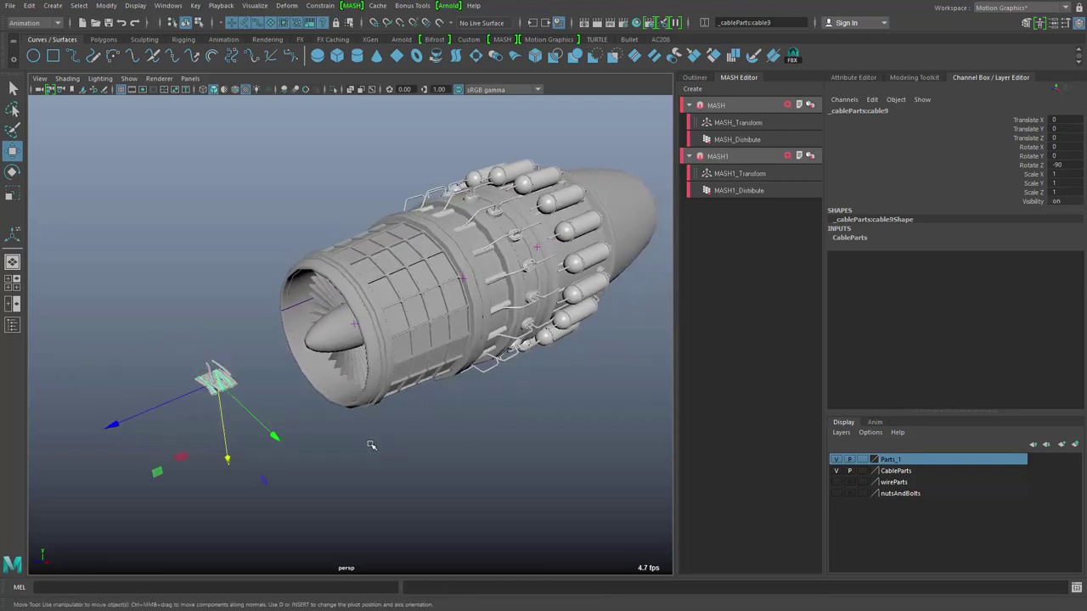
Step: Try raising cable12 by about 14.2 above the bundle and undo the move
key(f)
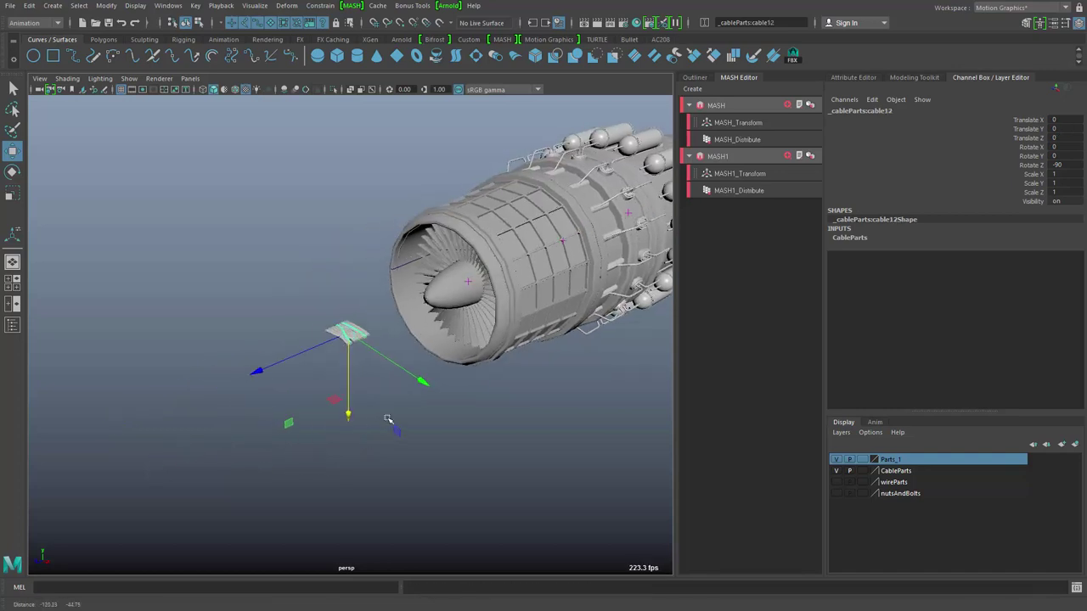
alt+right_drag(460, 437, 550, 412)
alt+middle_drag(550, 411, 475, 420)
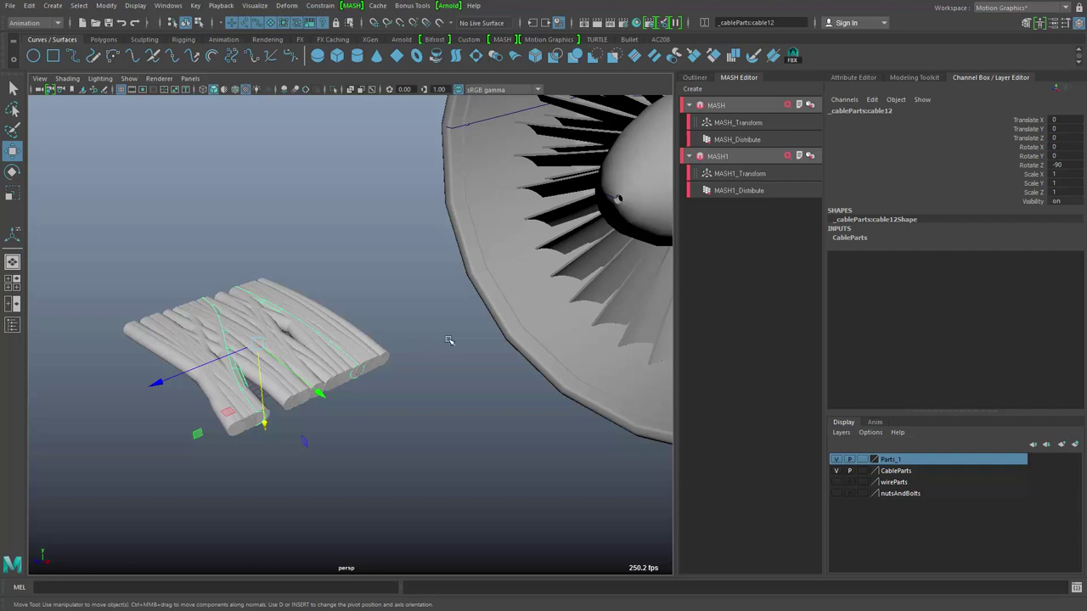
drag(265, 424, 277, 356)
key(ctrl+z)
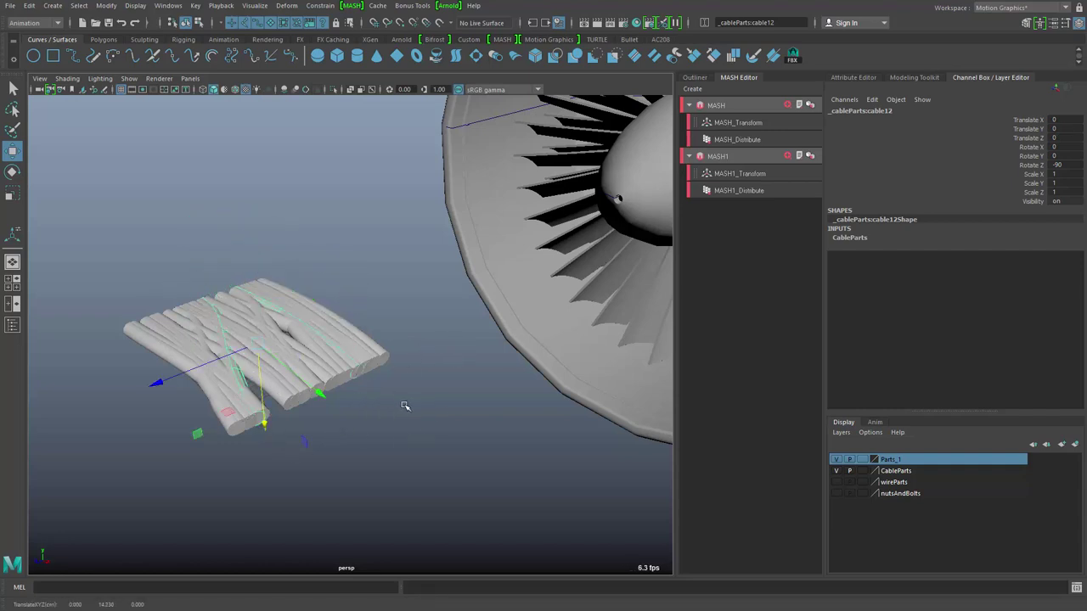
Step: Select all 18 cable parts, cable1 to cable18, and show them in the Outliner
key(f)
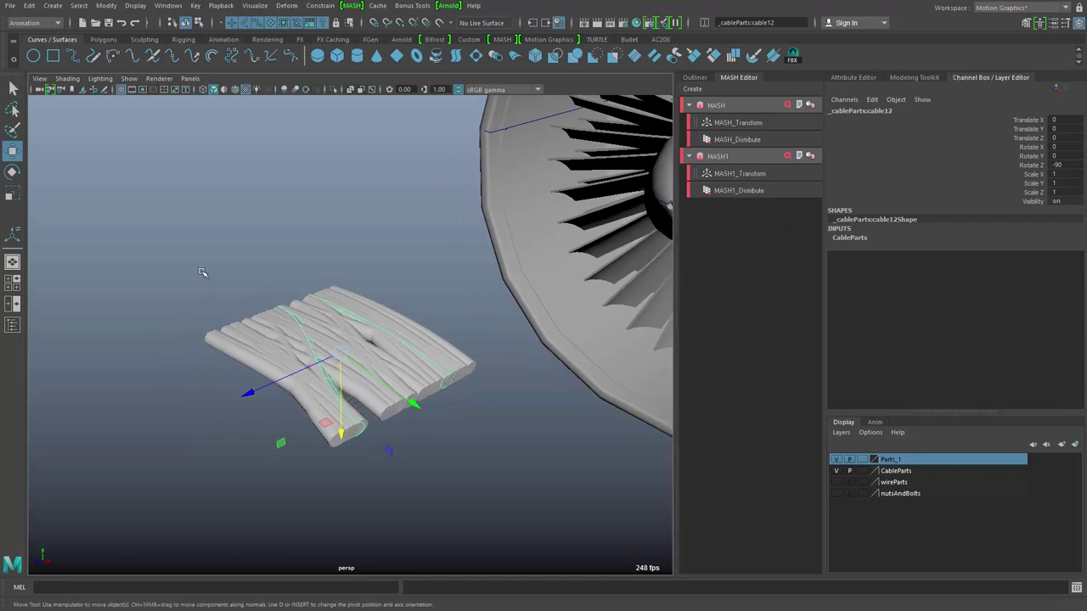
drag(205, 274, 401, 426)
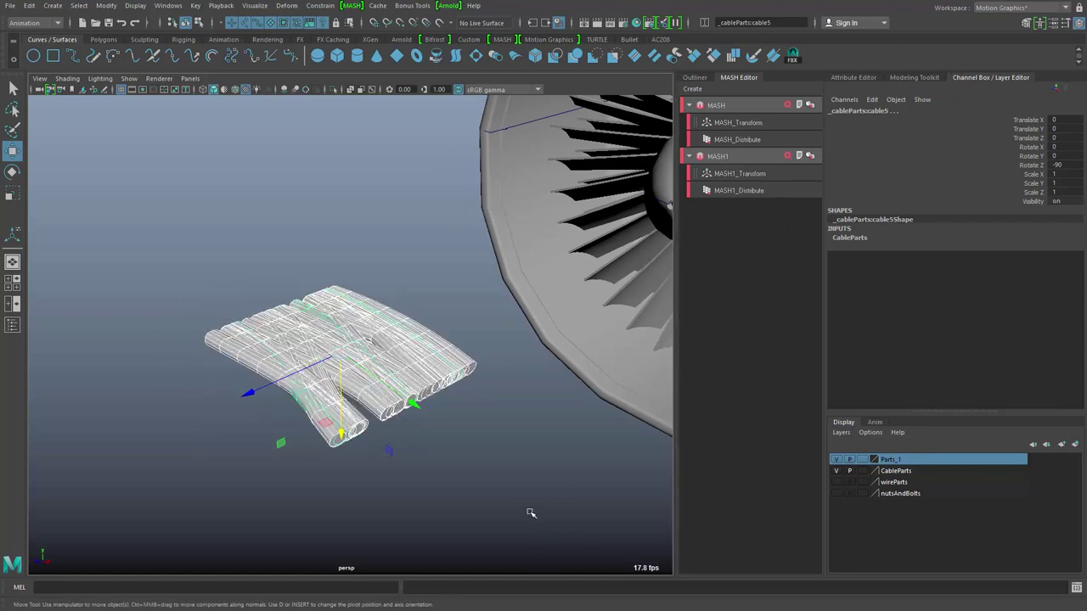
alt+right_drag(557, 492, 375, 493)
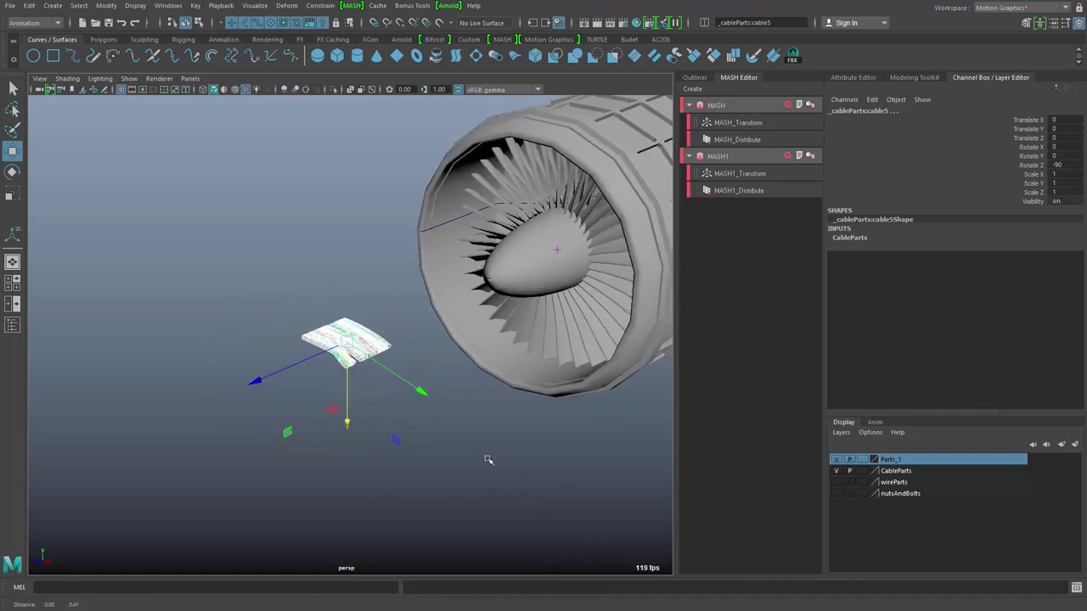
mouse_move(352, 472)
alt+mouse_down()
mouse_move(322, 441)
mouse_move(352, 450)
alt+mouse_up()
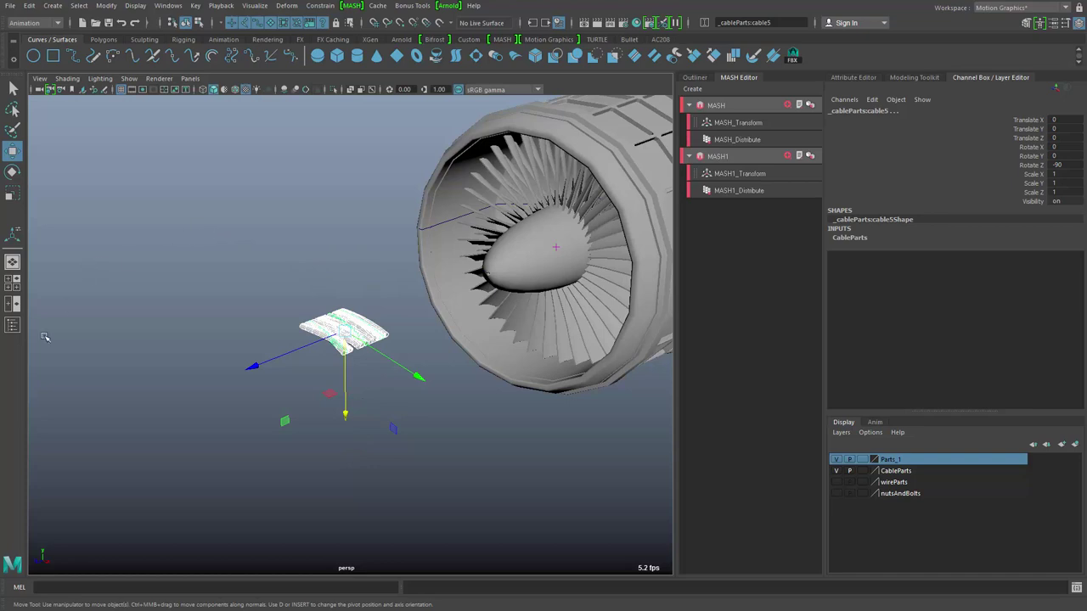
click(12, 325)
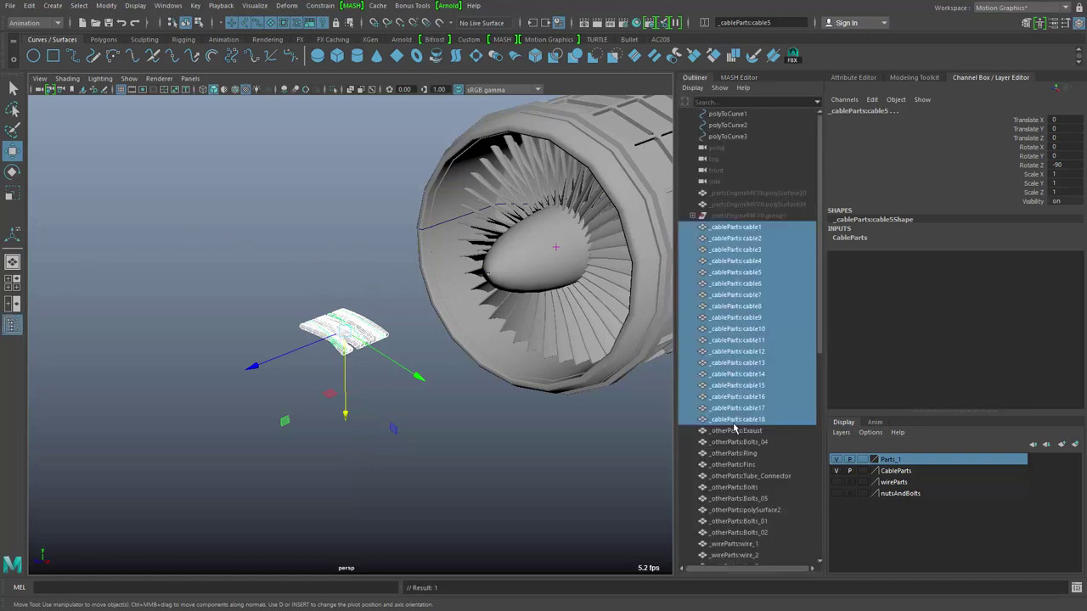
double_click(12, 326)
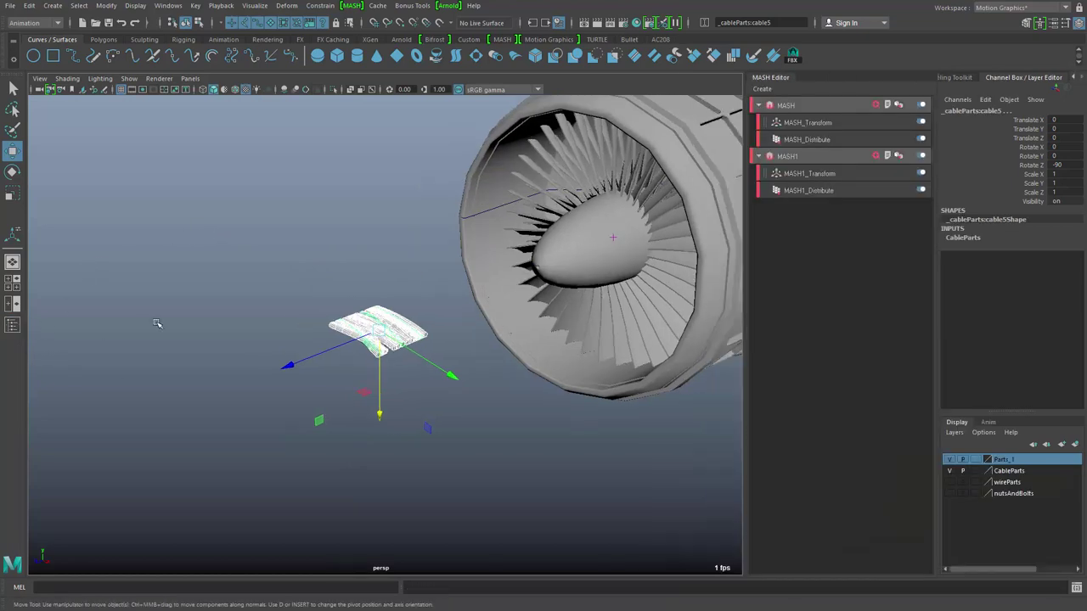
scroll(509, 431, up, 5)
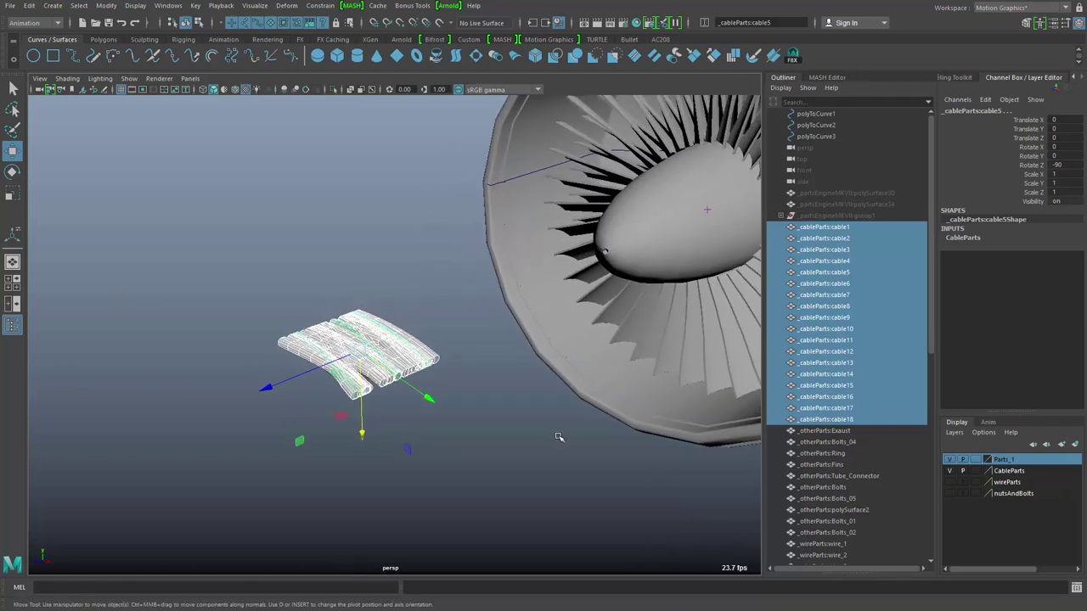
Step: Try spreading the 18 selected cable parts vertically with staggered Translate Y values, reaching 136 for cable5, and undo the change
alt+drag(560, 440, 645, 369)
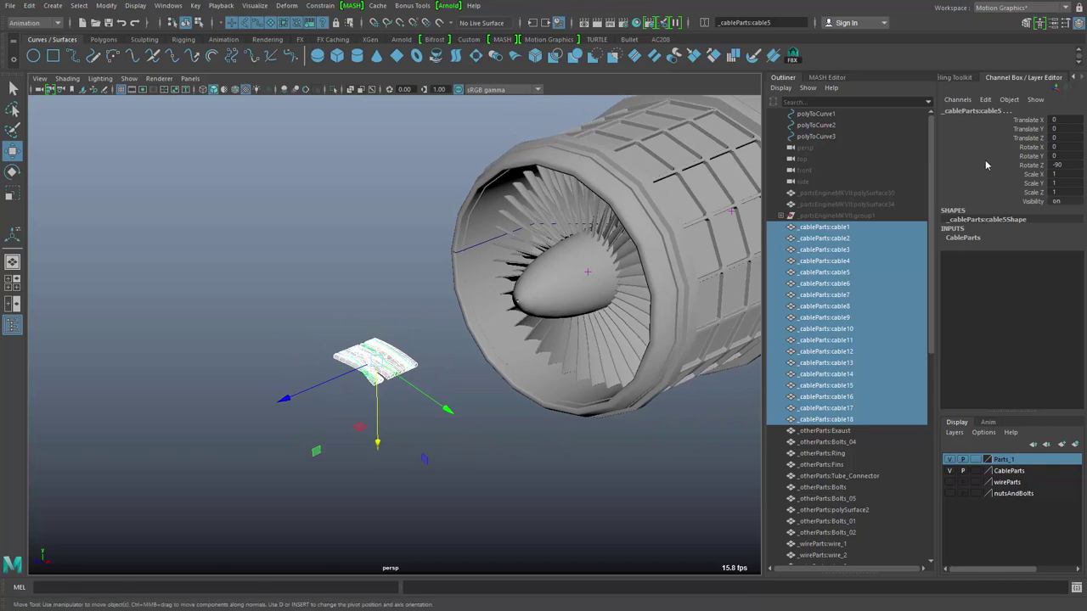
click(1015, 129)
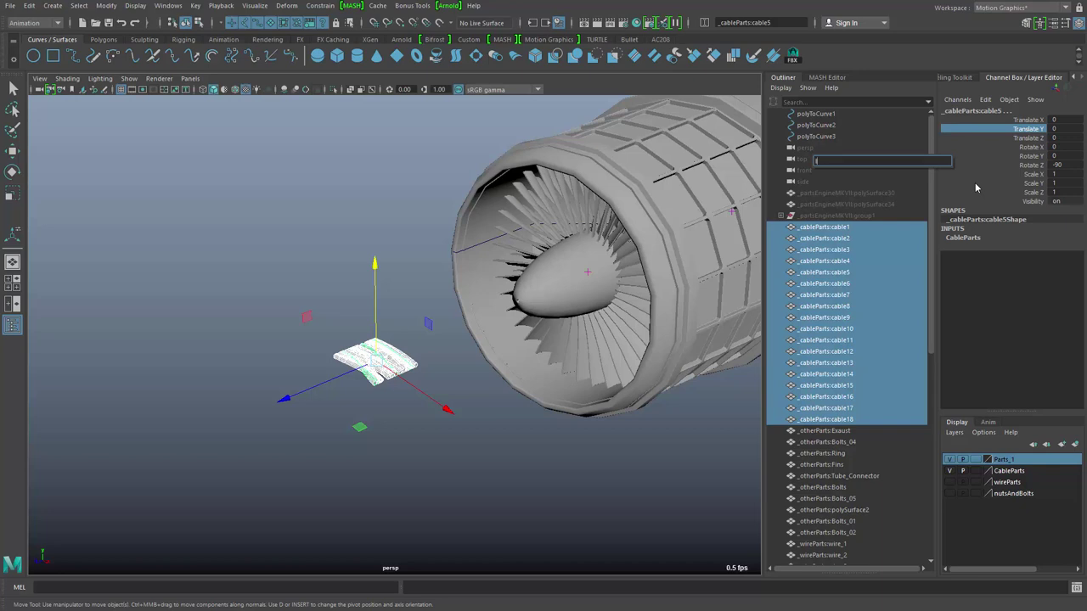
text(c(18*8))
key(Return)
alt+middle_drag(431, 387, 414, 490)
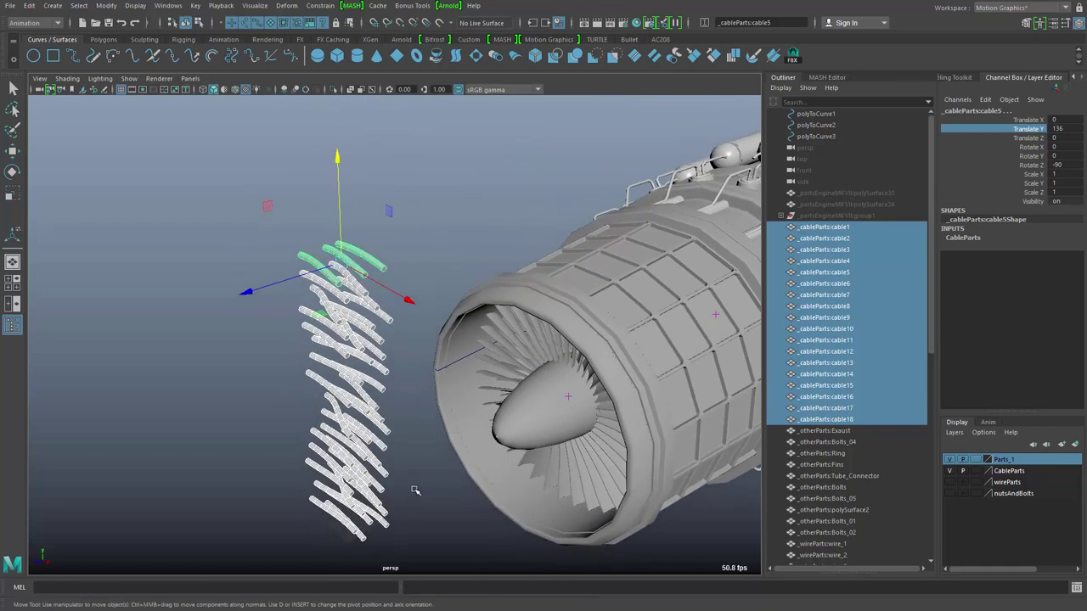
alt+drag(415, 490, 386, 365)
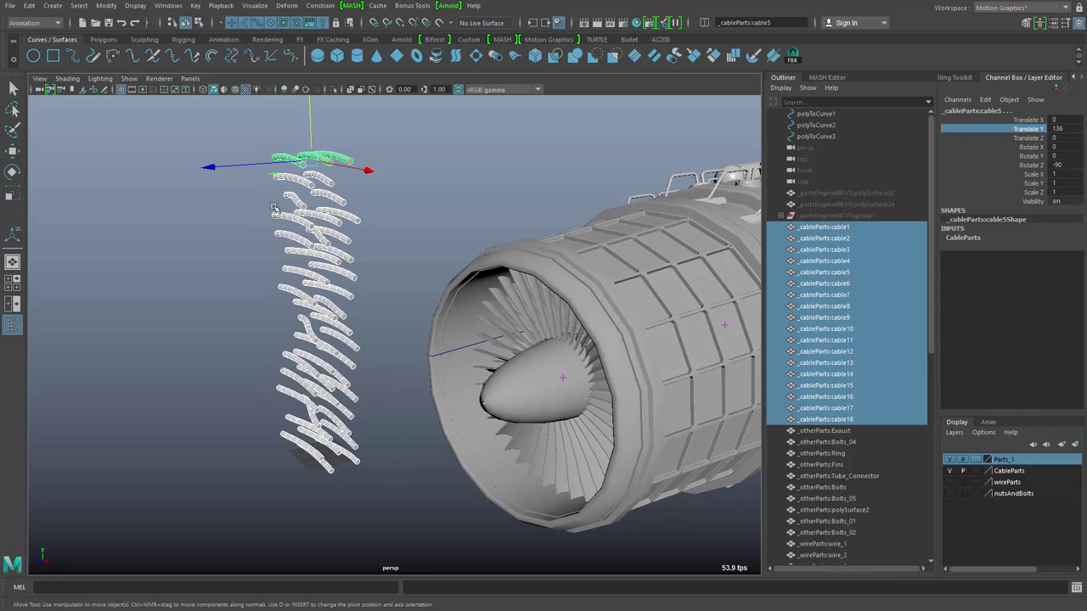
alt+drag(381, 478, 379, 433)
key(ctrl+z)
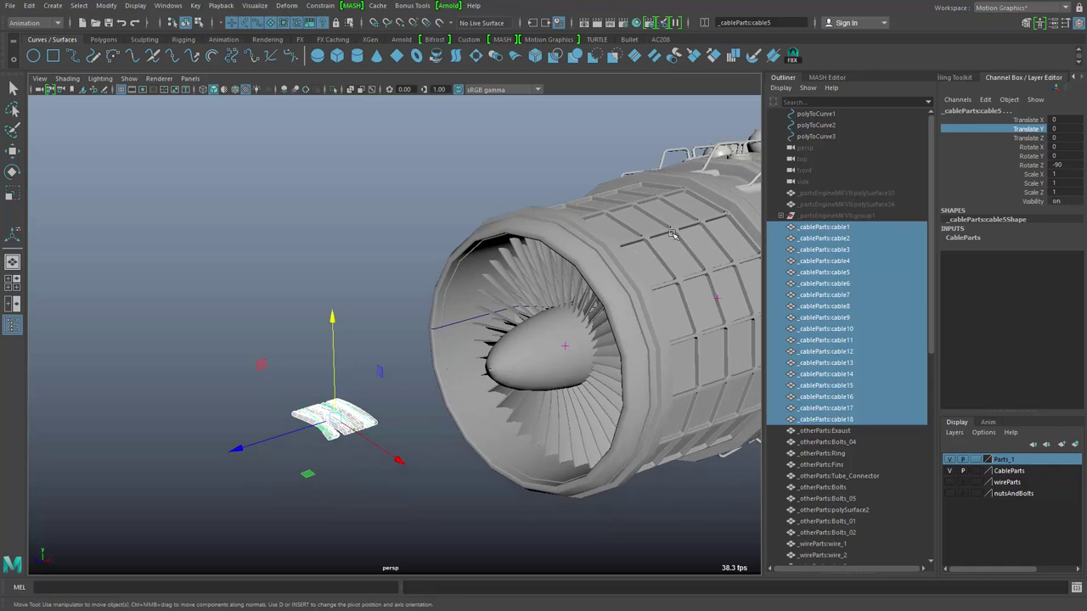
Step: Create a new MASH network from the 18 selected cable parts
click(827, 78)
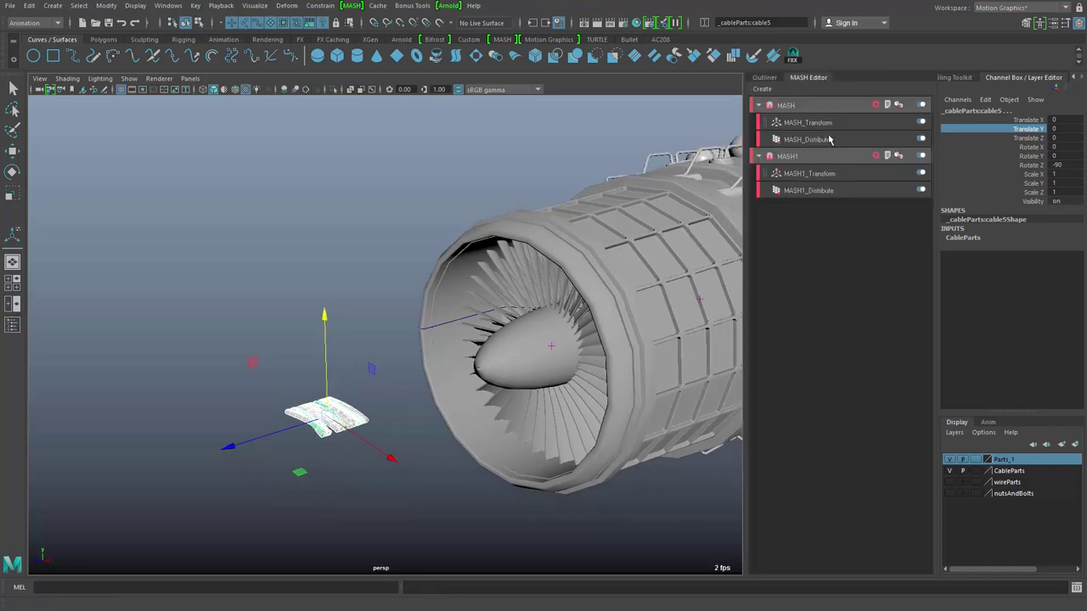
click(763, 89)
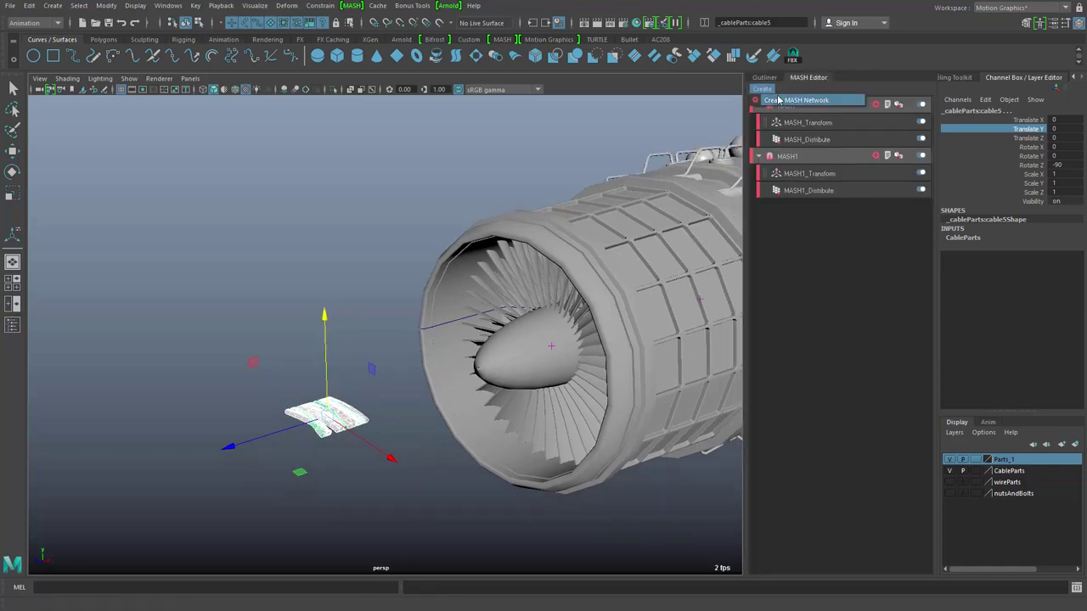
click(789, 100)
alt+drag(509, 444, 533, 447)
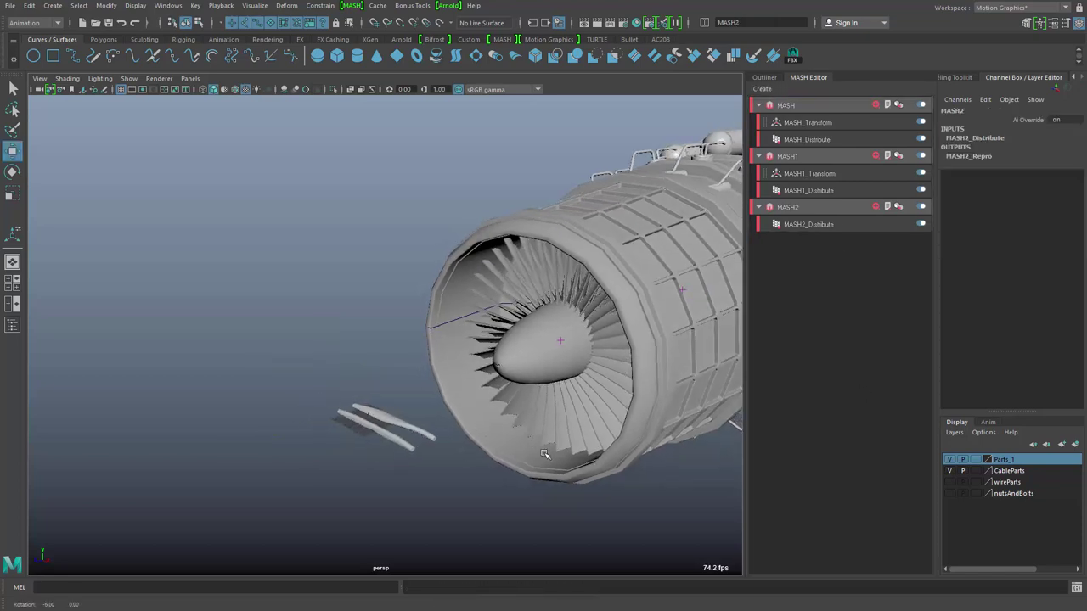
Step: Apply the saved radial preset to MASH2_Distribute, giving 18 points a radius of 90, an angle of 360 and the XY axis
double_click(859, 220)
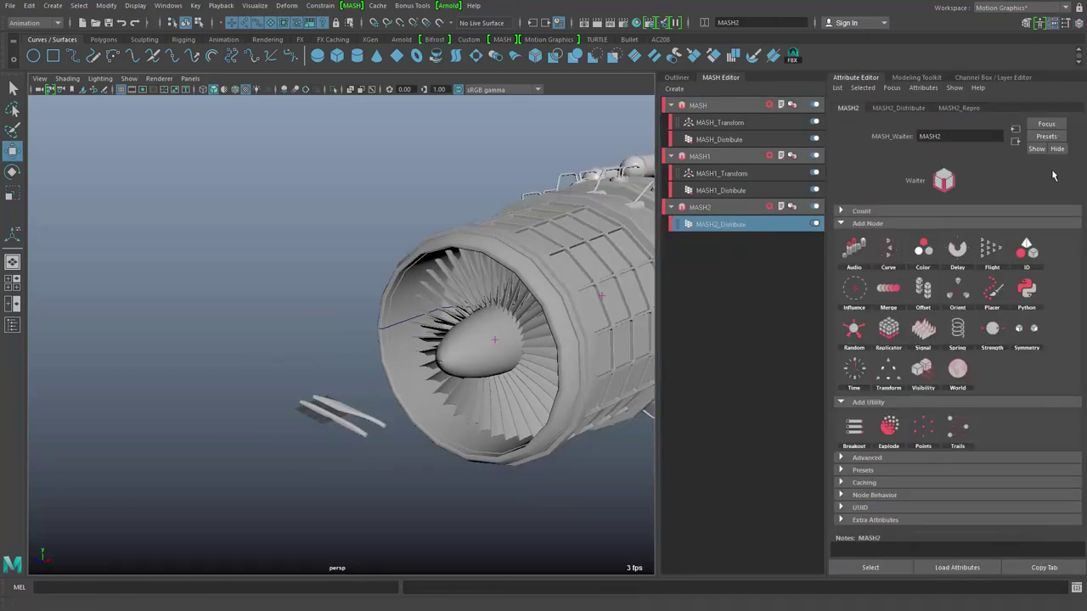
click(925, 78)
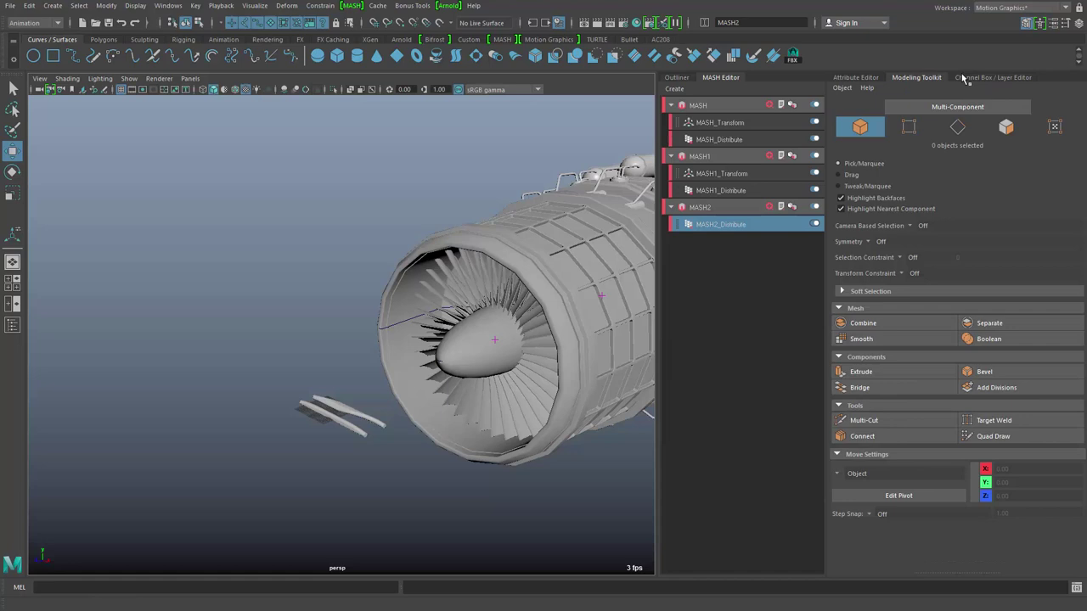
click(856, 77)
click(900, 107)
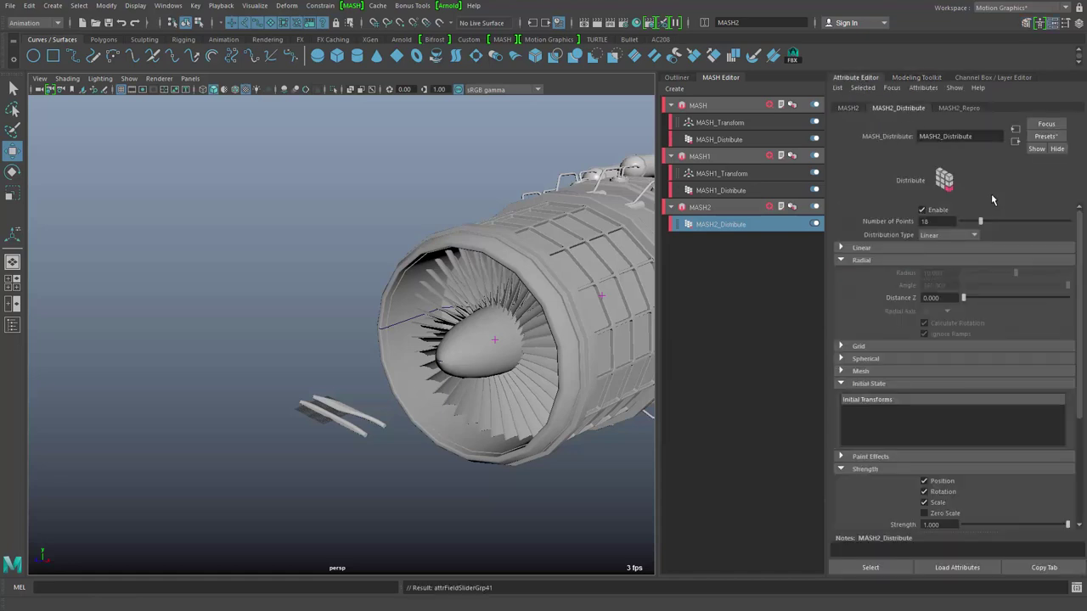
click(1046, 136)
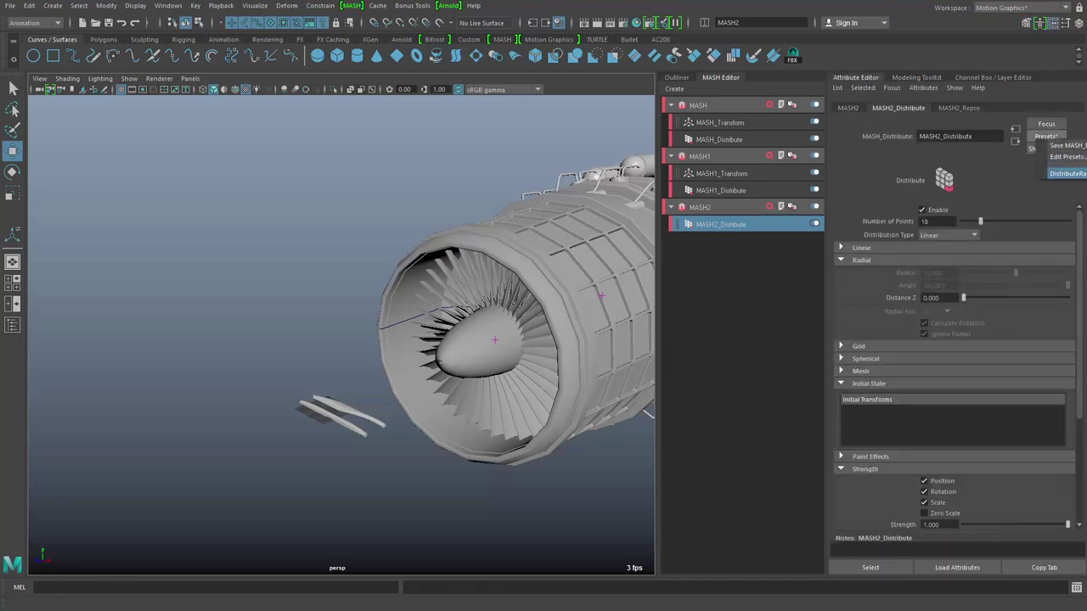
click(1068, 173)
click(538, 465)
alt+right_drag(538, 454, 429, 454)
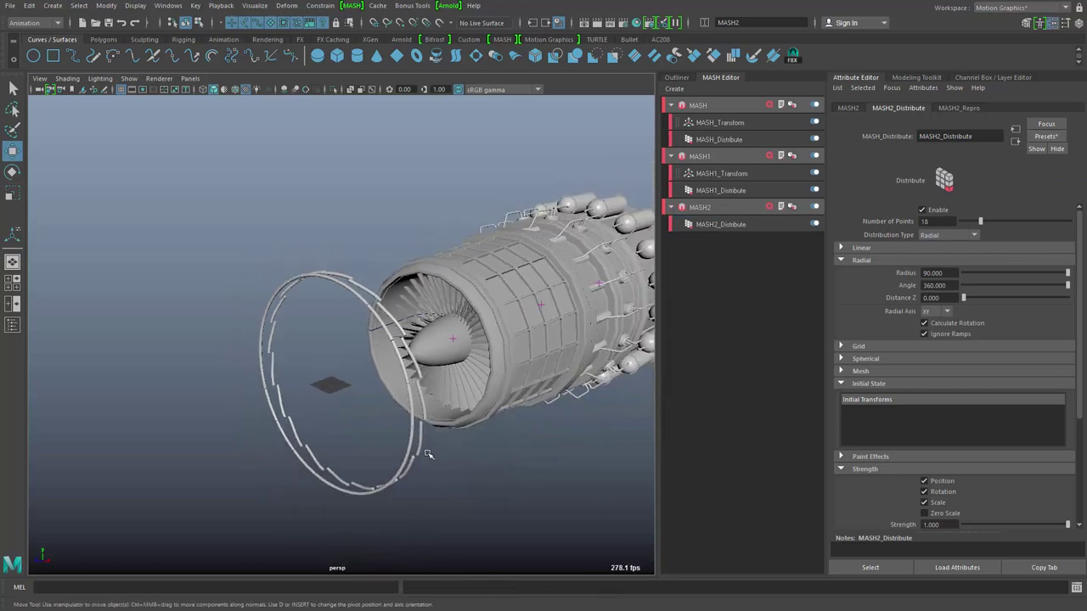
alt+drag(428, 454, 652, 327)
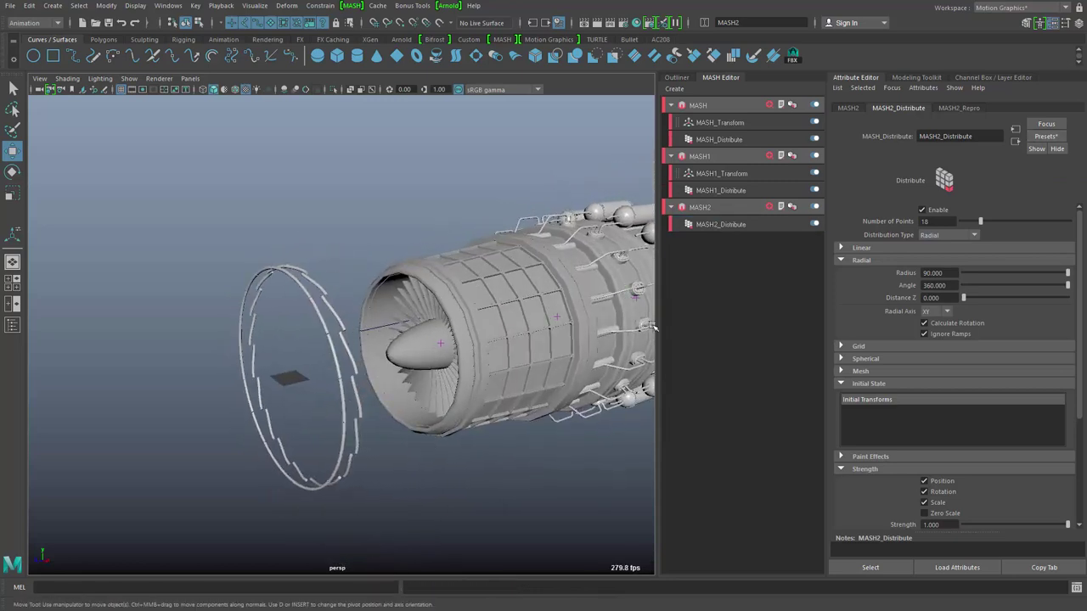
Step: Add a Transform node to the MASH2 network and create a controller locator for its Controller Null
click(768, 209)
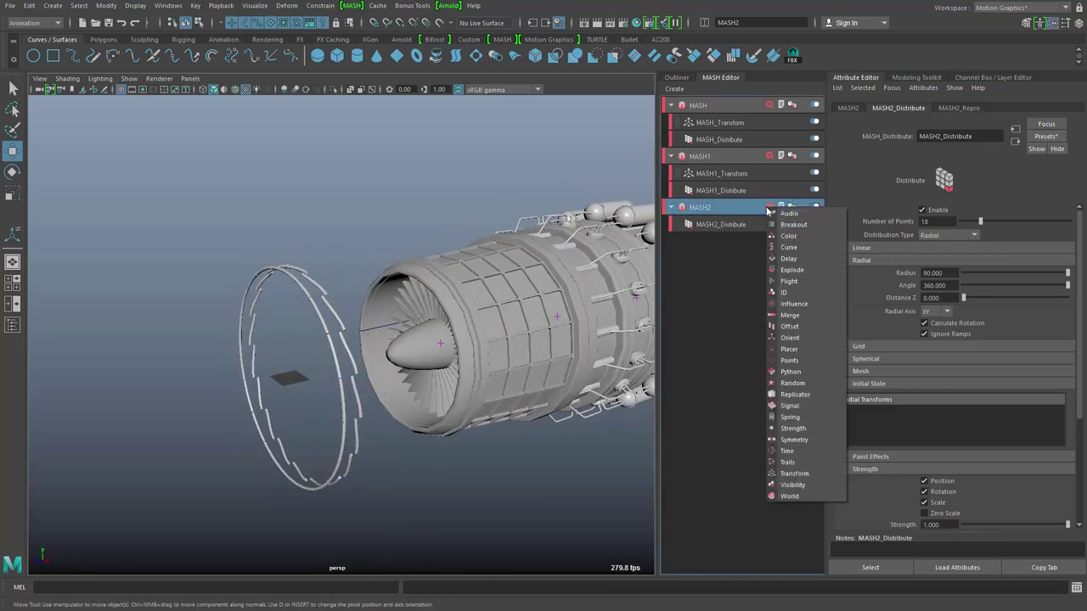
click(794, 474)
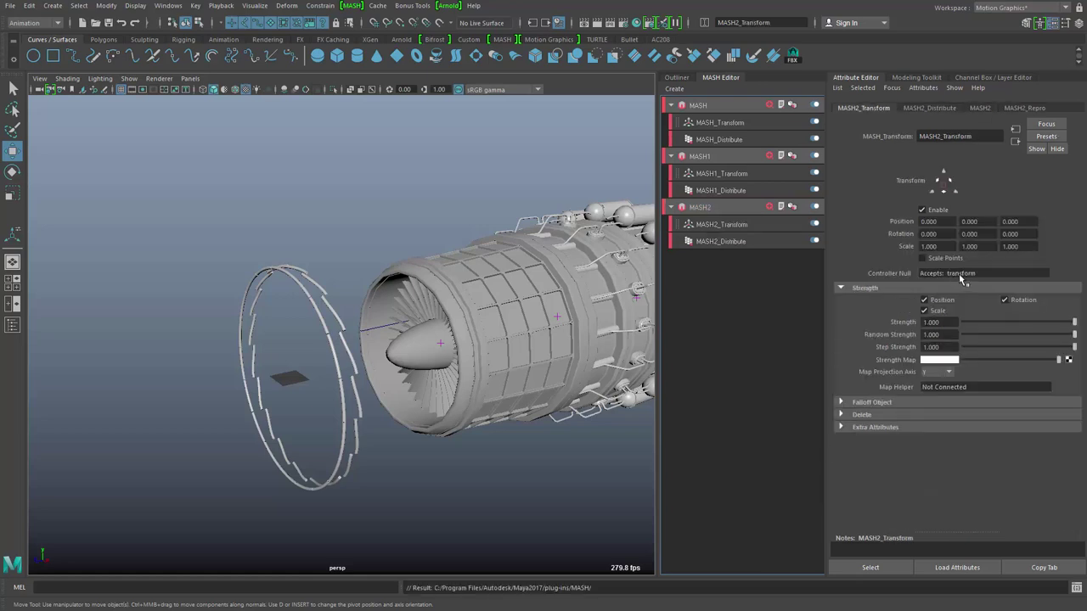
right_click(959, 274)
click(983, 293)
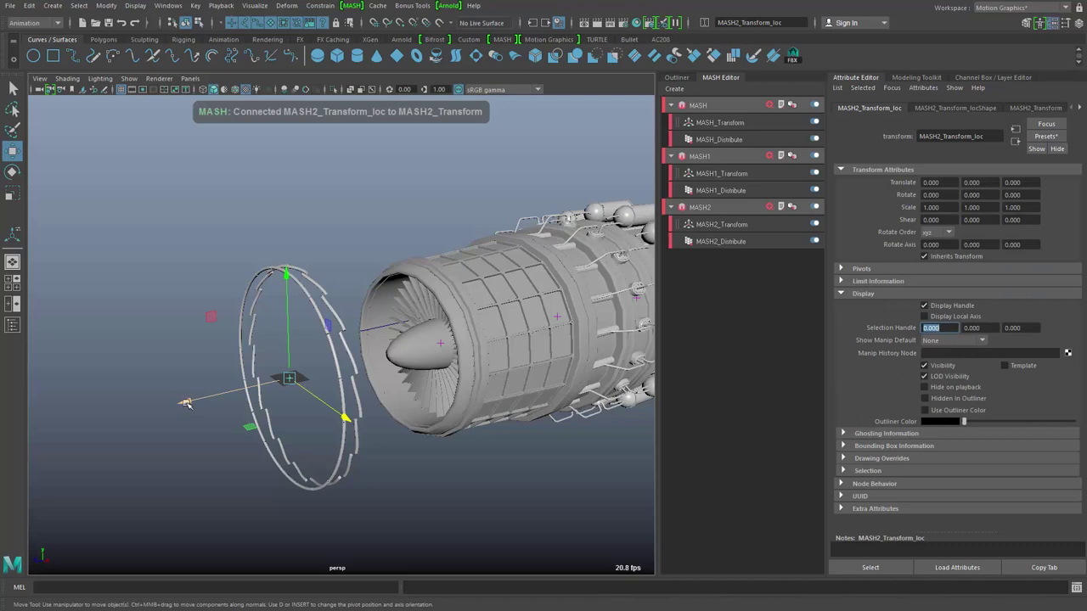
Step: Move the MASH2_Transform locator along Z to about -285.7, placing the cable ring behind the engine's panelled front section
drag(186, 402, 475, 357)
alt+middle_drag(503, 373, 326, 356)
alt+drag(370, 426, 305, 443)
alt+right_drag(370, 462, 522, 433)
alt+drag(522, 433, 473, 427)
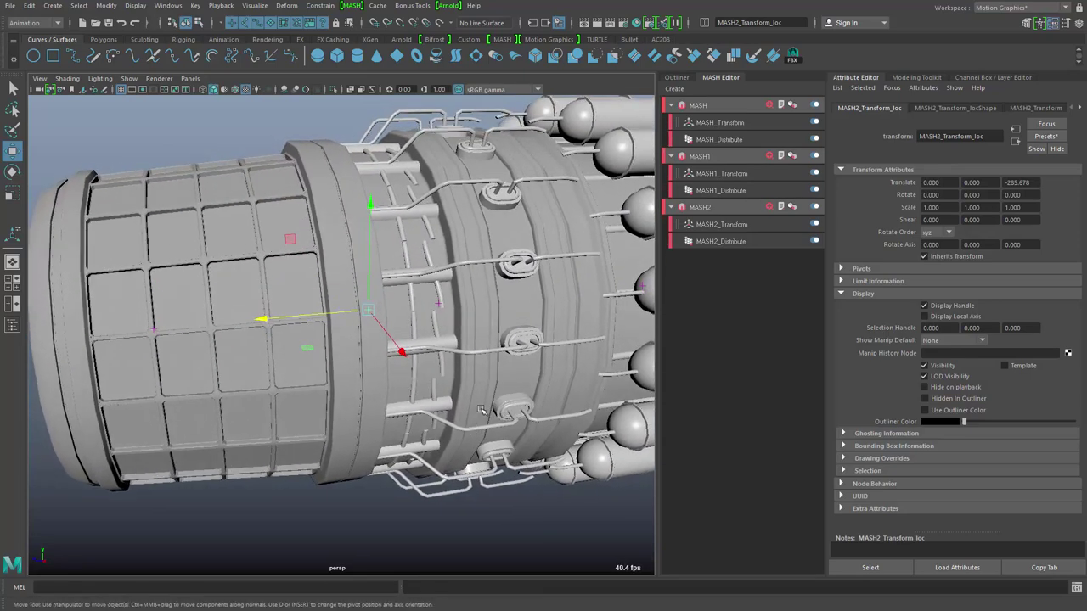
Step: Rotate the cable ring's locator about Z to about -11.2 degrees and shift it along Z to about -282
key(e)
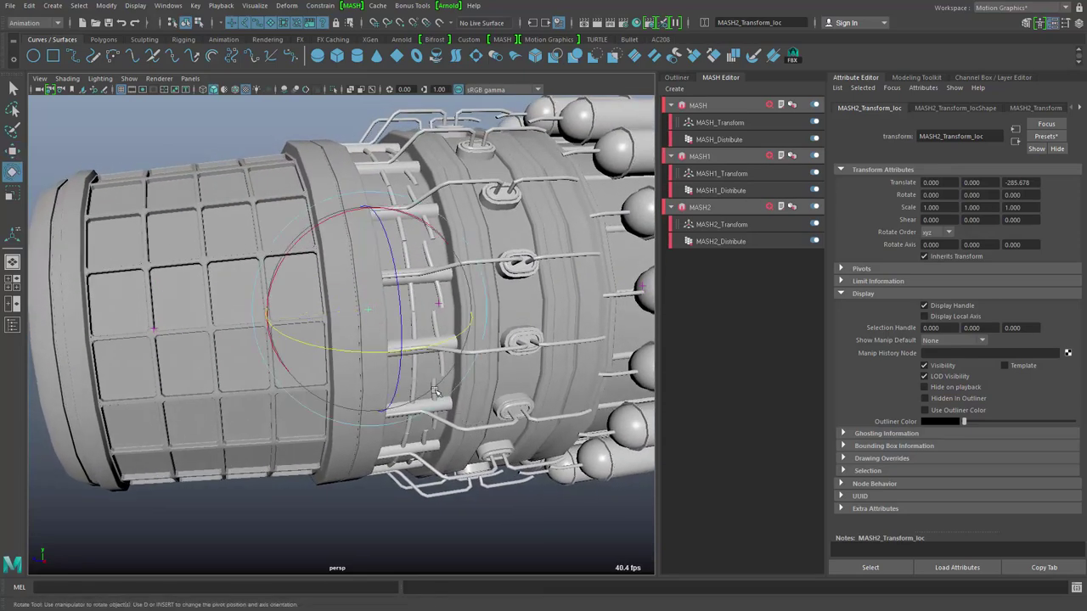
middle_drag(396, 292, 398, 313)
key(ctrl+z)
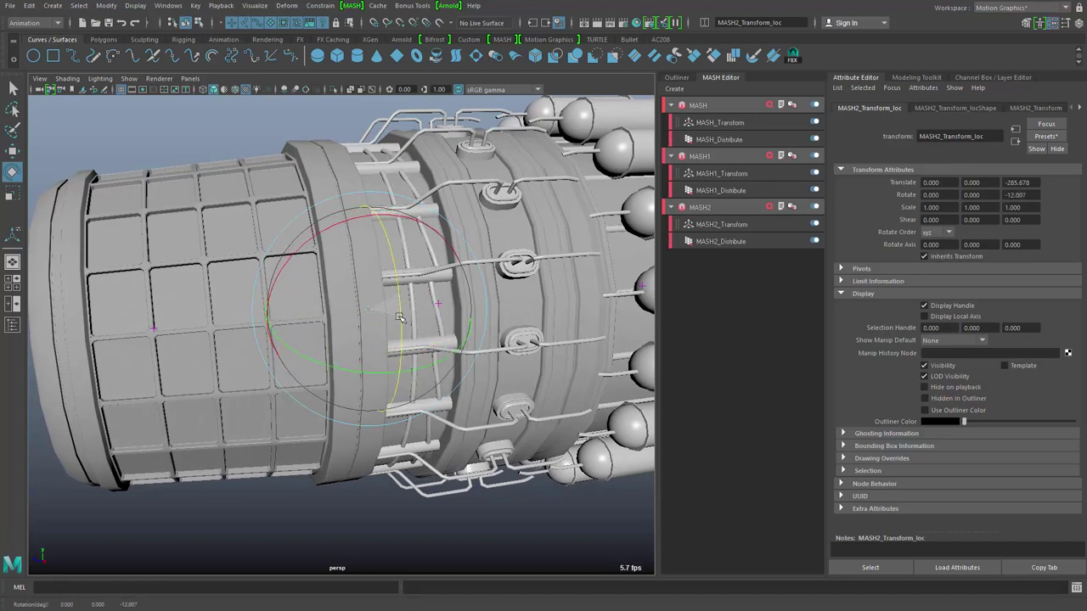
key(w)
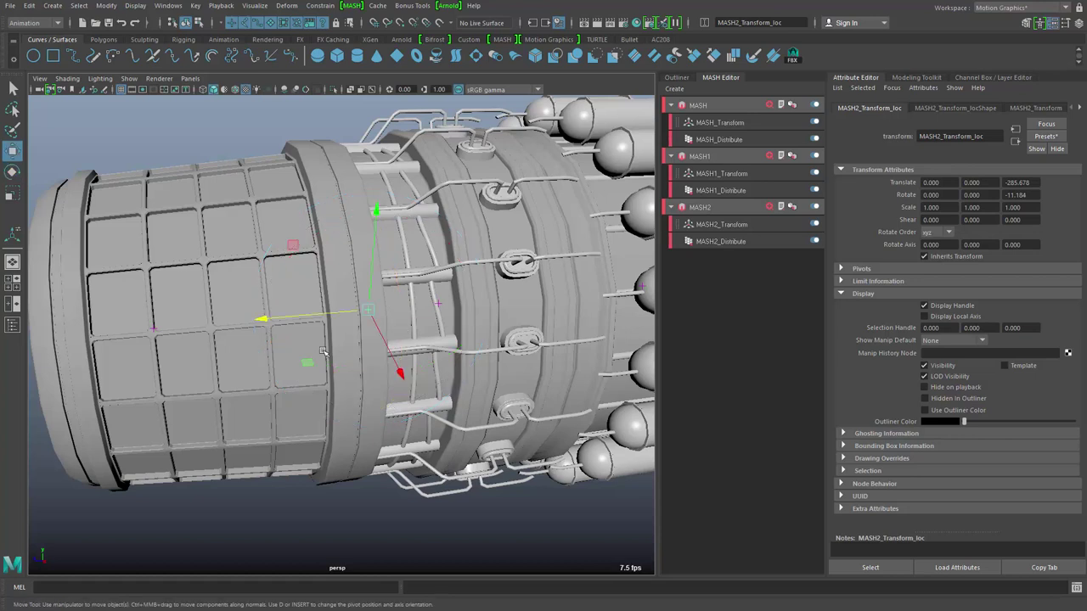
drag(299, 318, 294, 319)
Step: Set the radial distribution radius of MASH2_Distribute to about 91.46 so the cables fit around the engine body
click(721, 241)
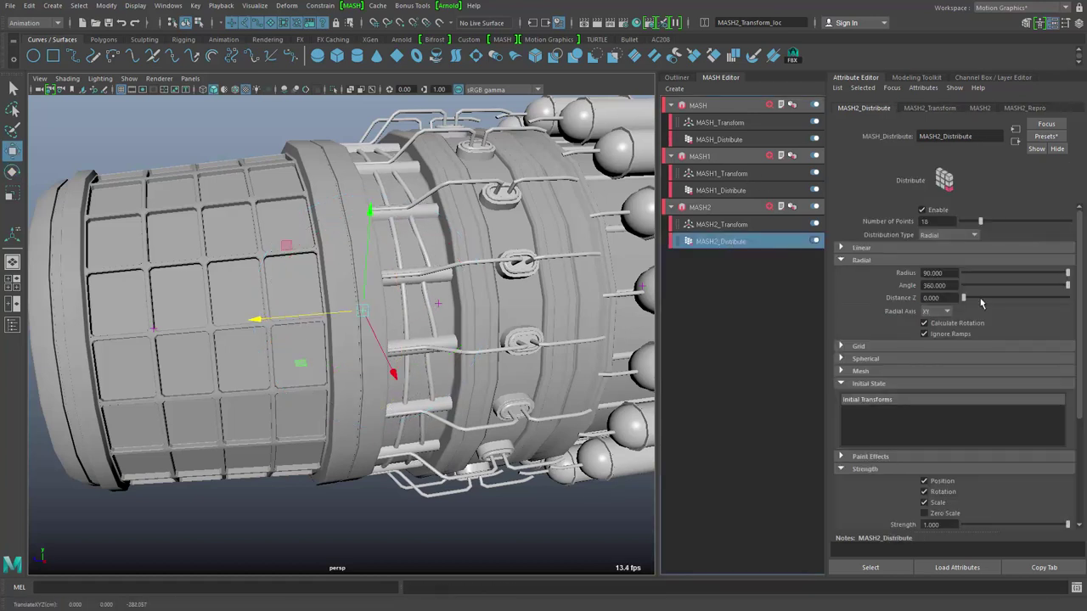
ctrl+drag(937, 273, 1017, 273)
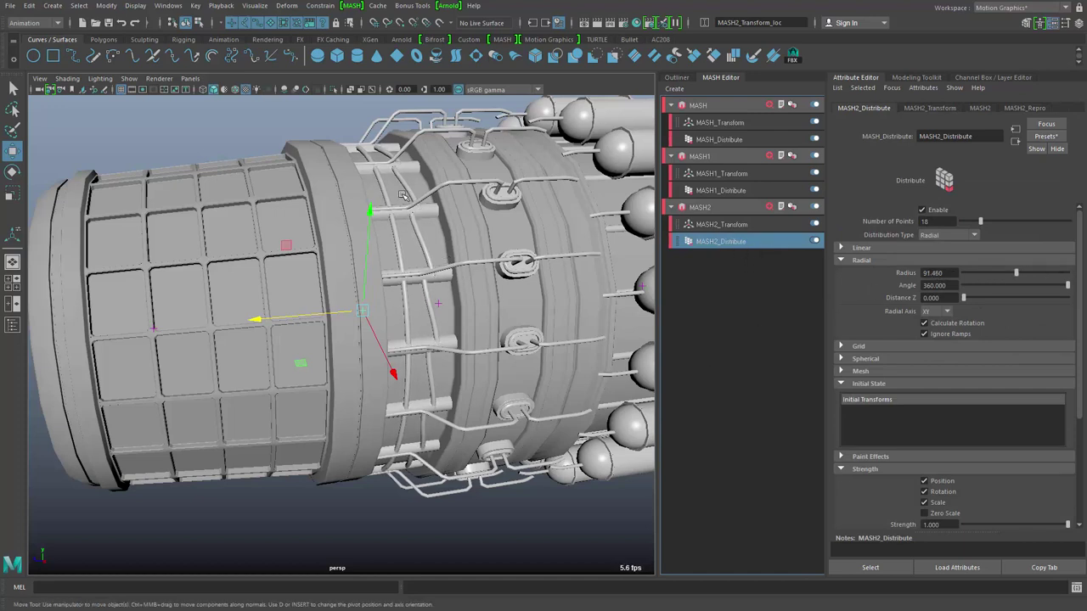
mouse_move(438, 394)
alt+mouse_down()
mouse_move(496, 429)
mouse_move(568, 506)
mouse_move(443, 380)
alt+mouse_up()
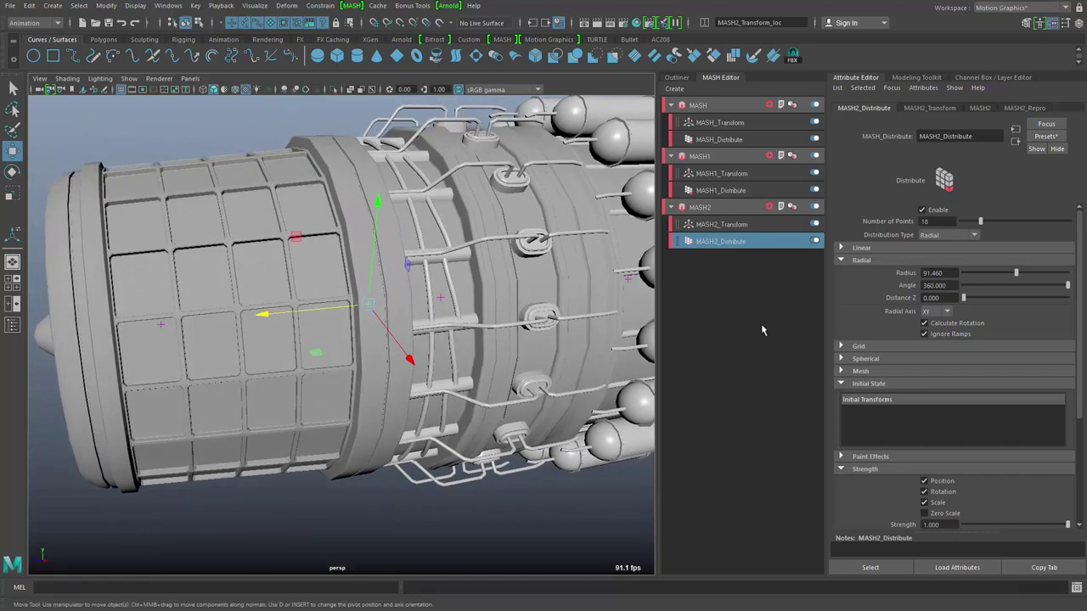
Step: Add an ID node to the MASH2 network and check the cable objects listed in its Repro node
click(770, 208)
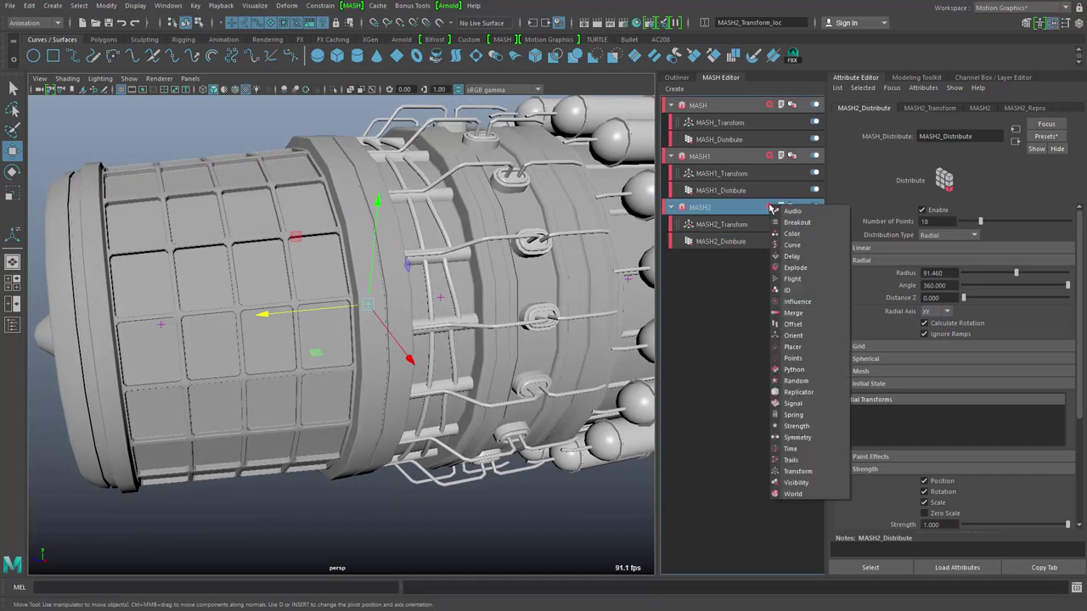
click(791, 292)
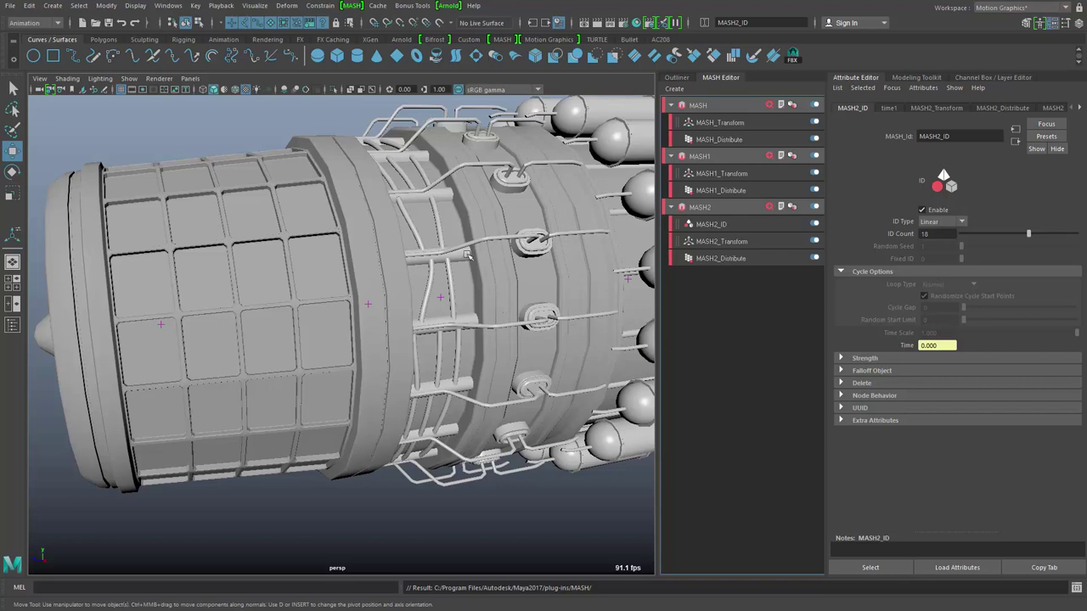
mouse_move(503, 390)
alt+mouse_down()
mouse_move(481, 388)
mouse_move(490, 385)
alt+mouse_up()
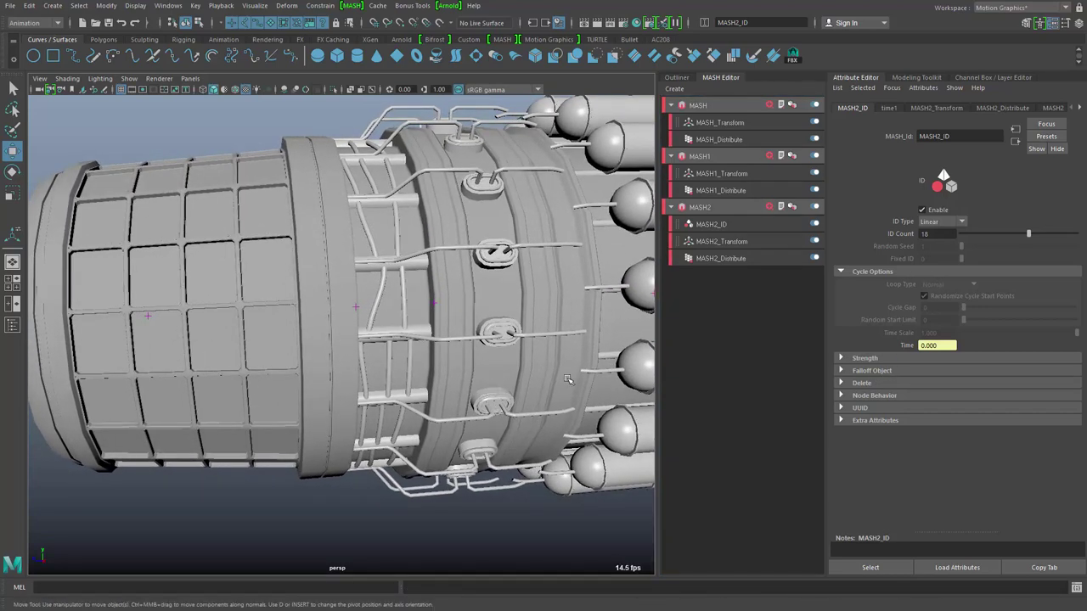
click(941, 237)
click(792, 207)
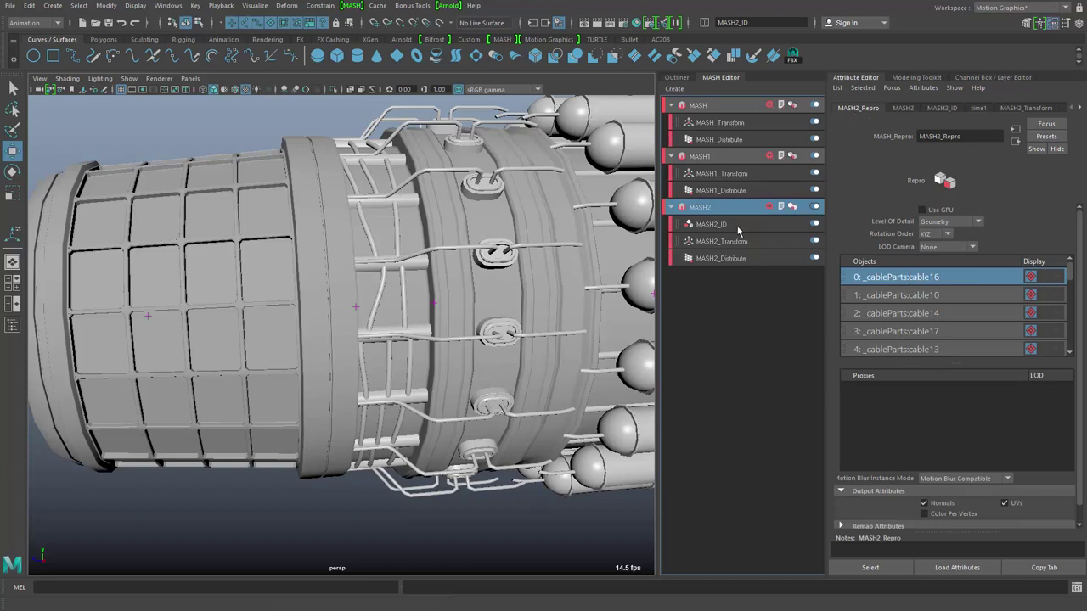
click(712, 224)
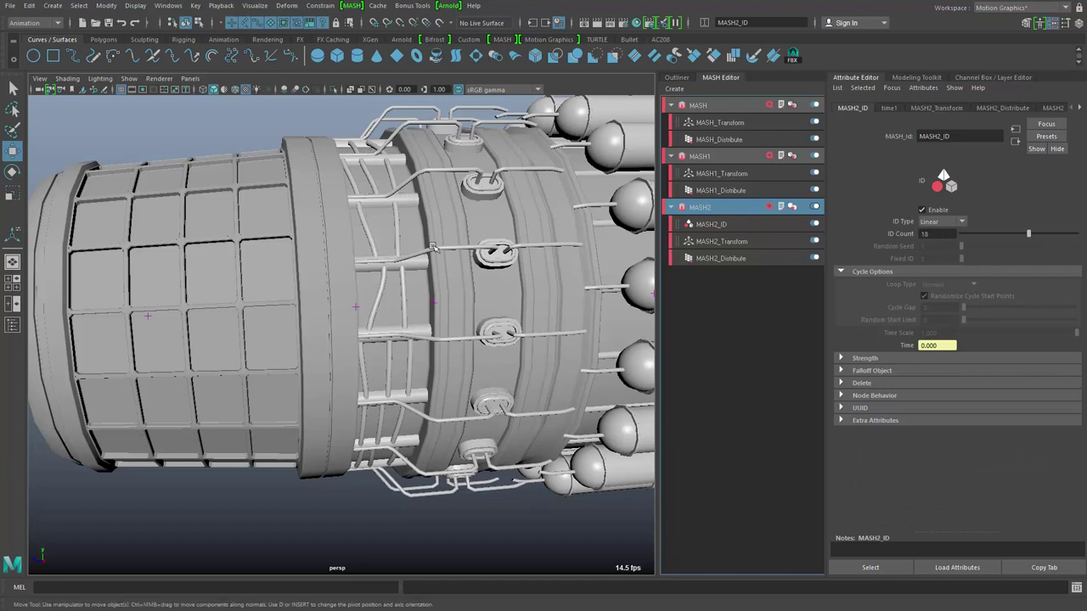
Step: Set the ID type of MASH2_ID to Random and its random seed to 19
click(945, 222)
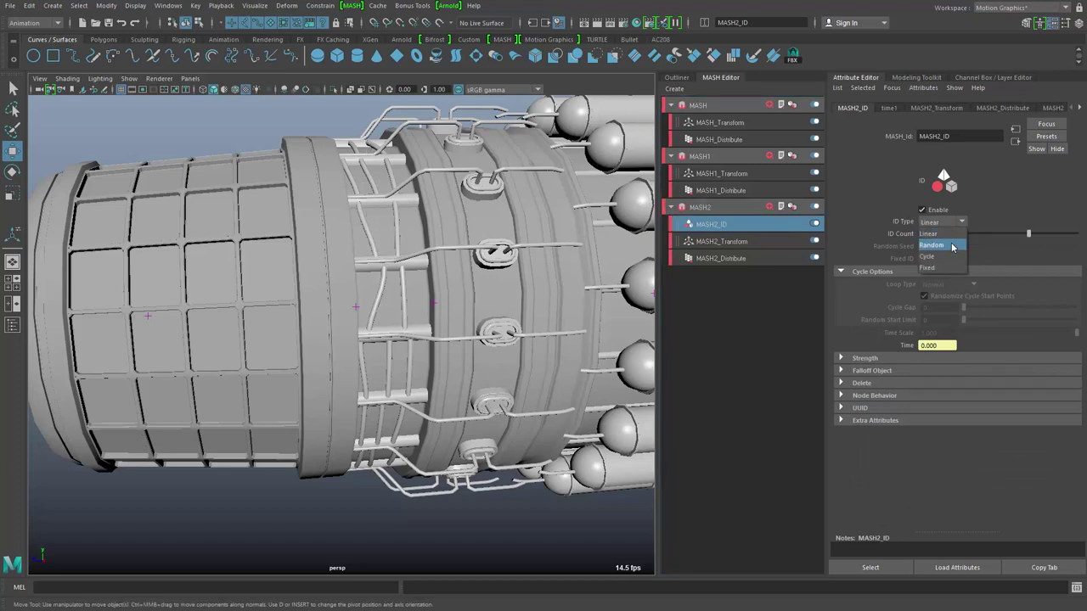
click(949, 243)
alt+middle_drag(484, 341, 490, 338)
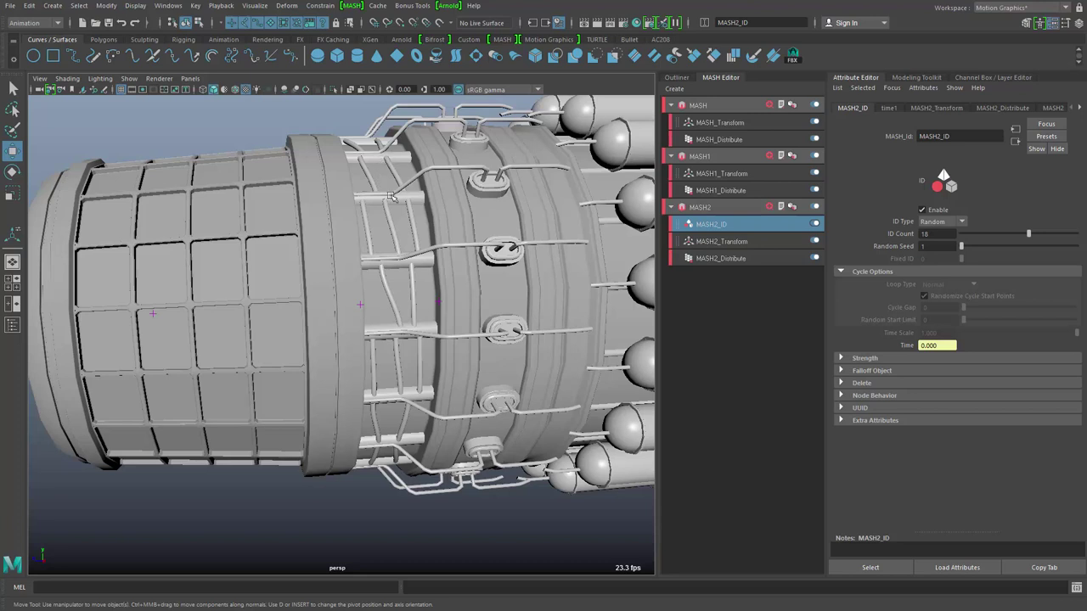
click(970, 247)
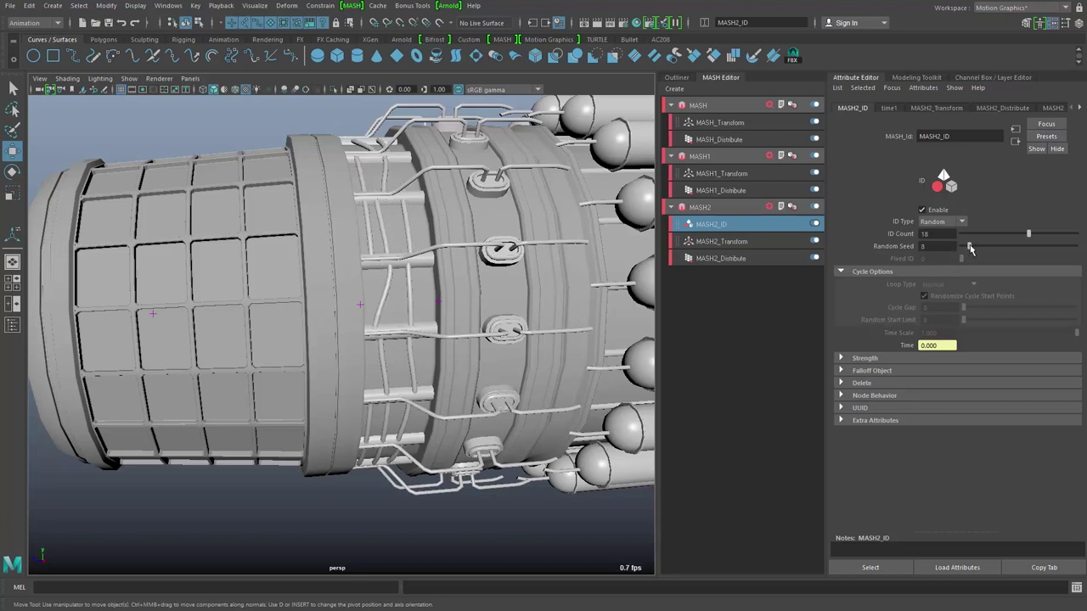
drag(970, 247, 982, 247)
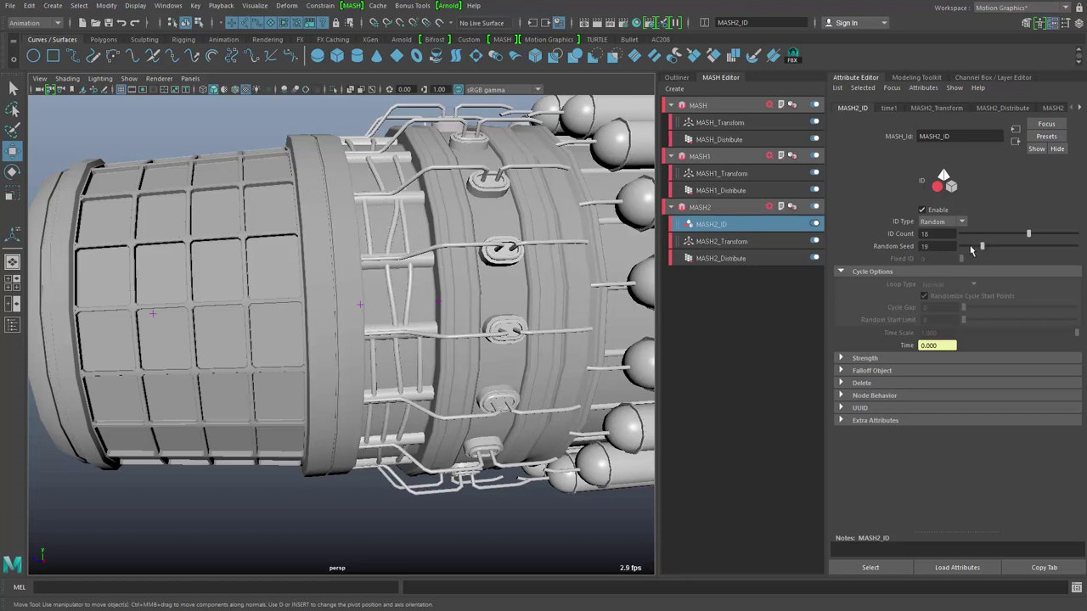
alt+drag(472, 399, 491, 380)
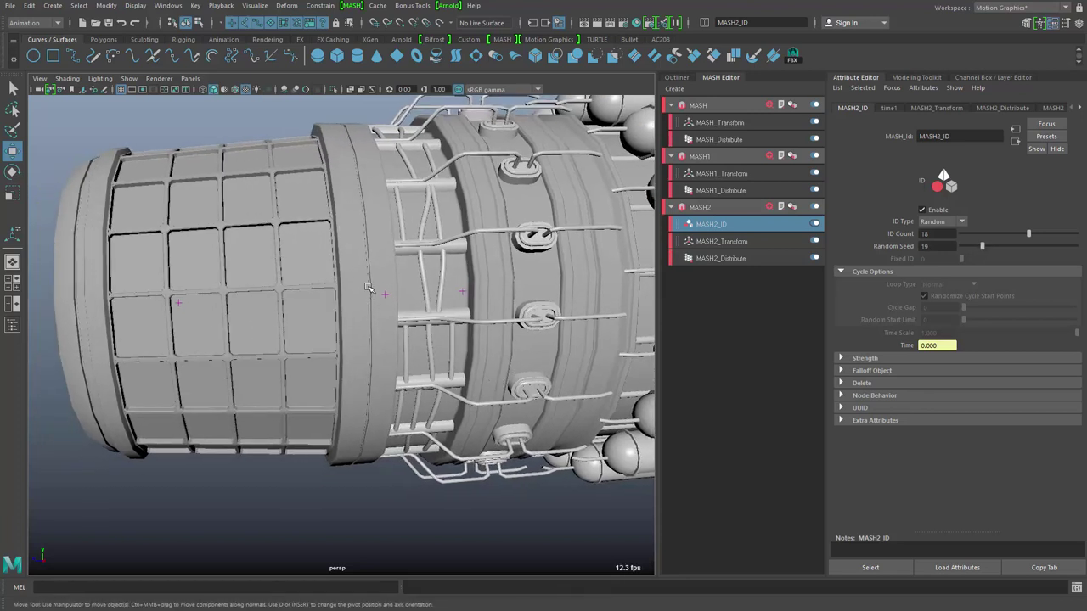
Step: Select the MASH2_Transform locator and adjust the cable ring's Z position to about -283
click(387, 298)
drag(313, 298, 317, 299)
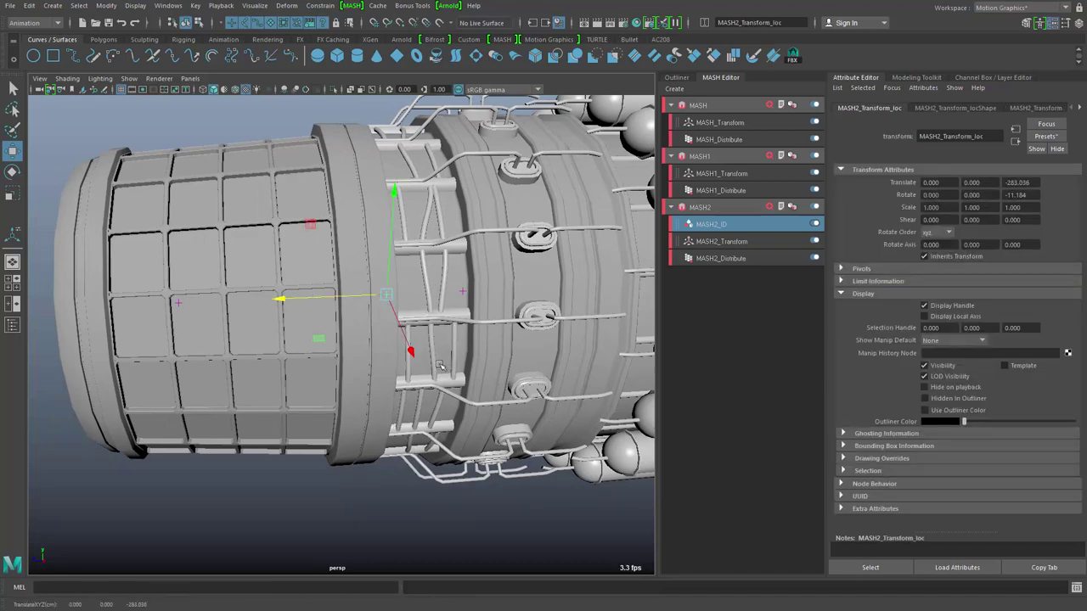
alt+drag(462, 374, 652, 496)
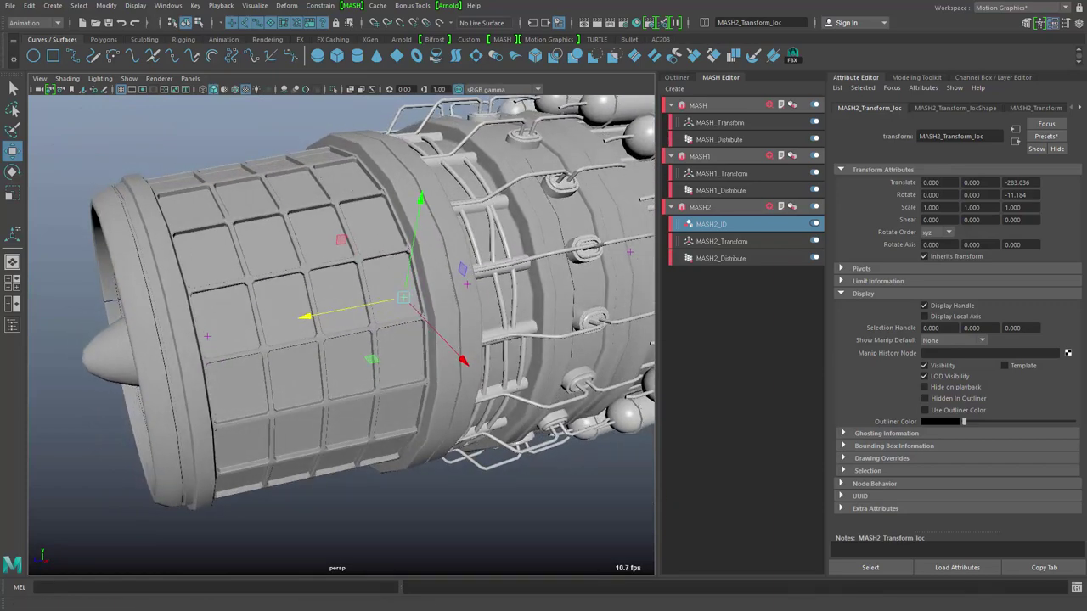